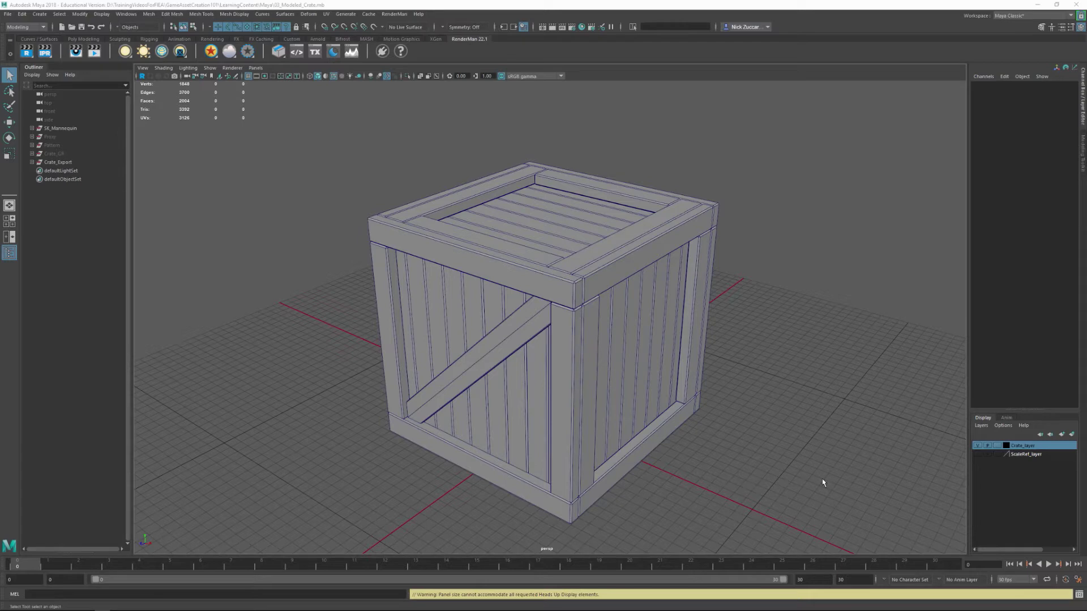
Hide the Crate_Export group in the modeled crate scene.
click(67, 164)
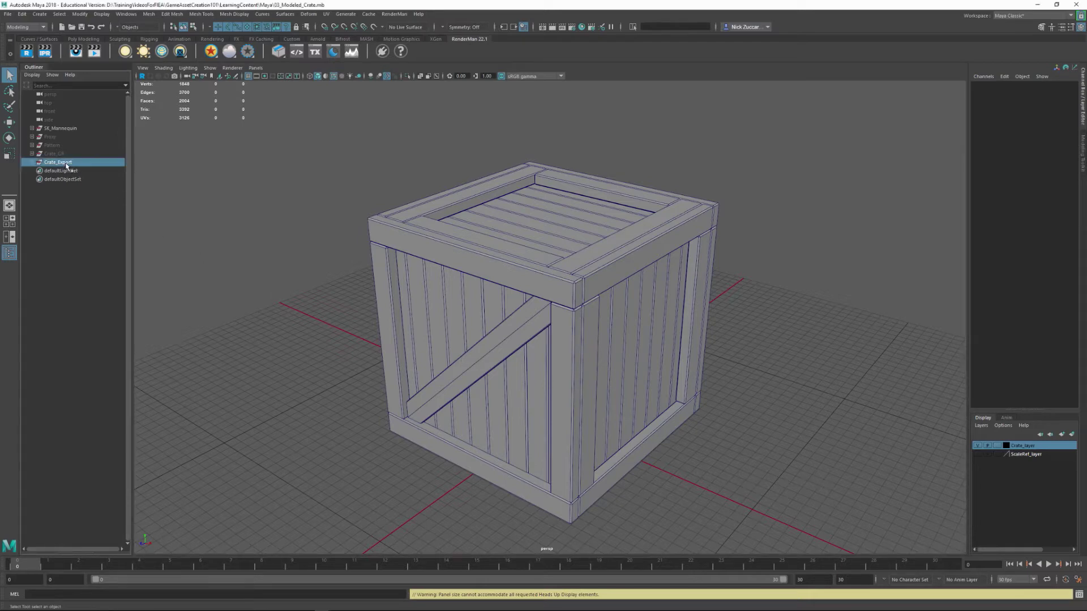
key(ctrl+h)
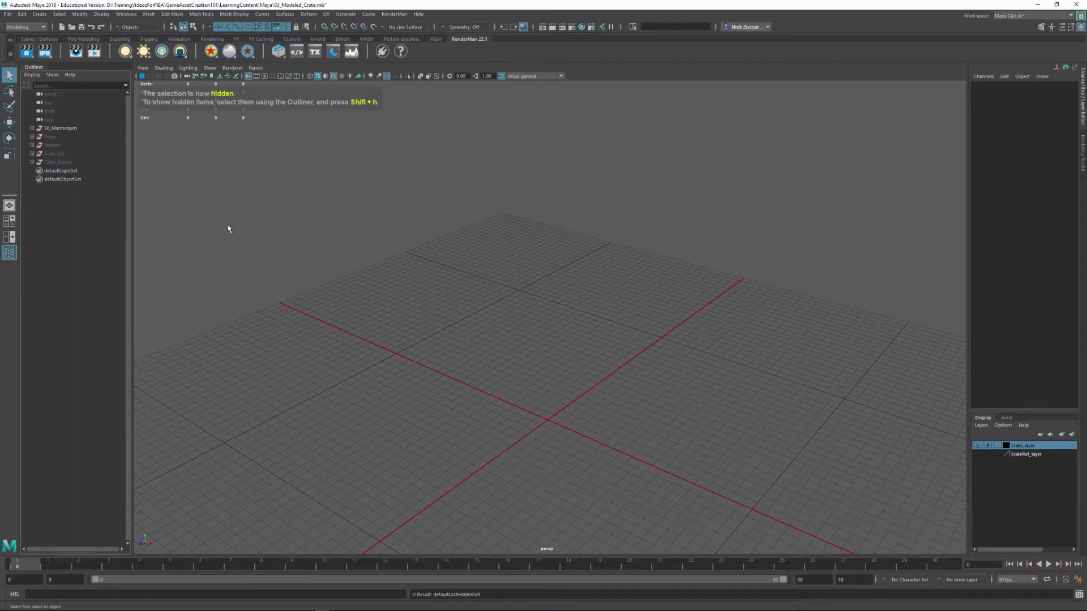
Try to import Crate_Bottom_High_Deci.fbx into the current scene and check the contents of the Crate_Export group.
click(8, 14)
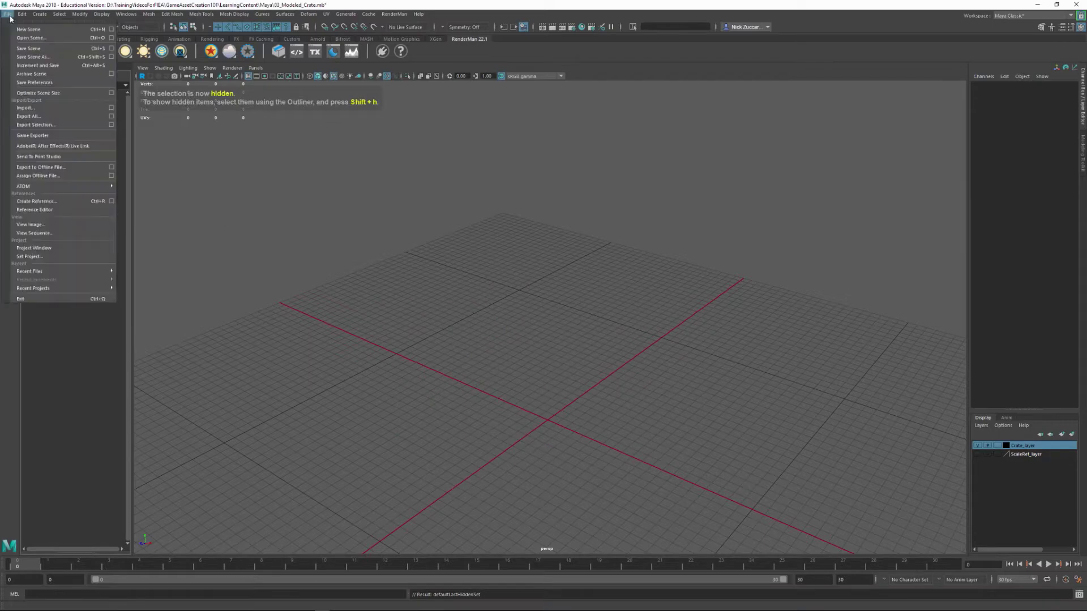
click(113, 108)
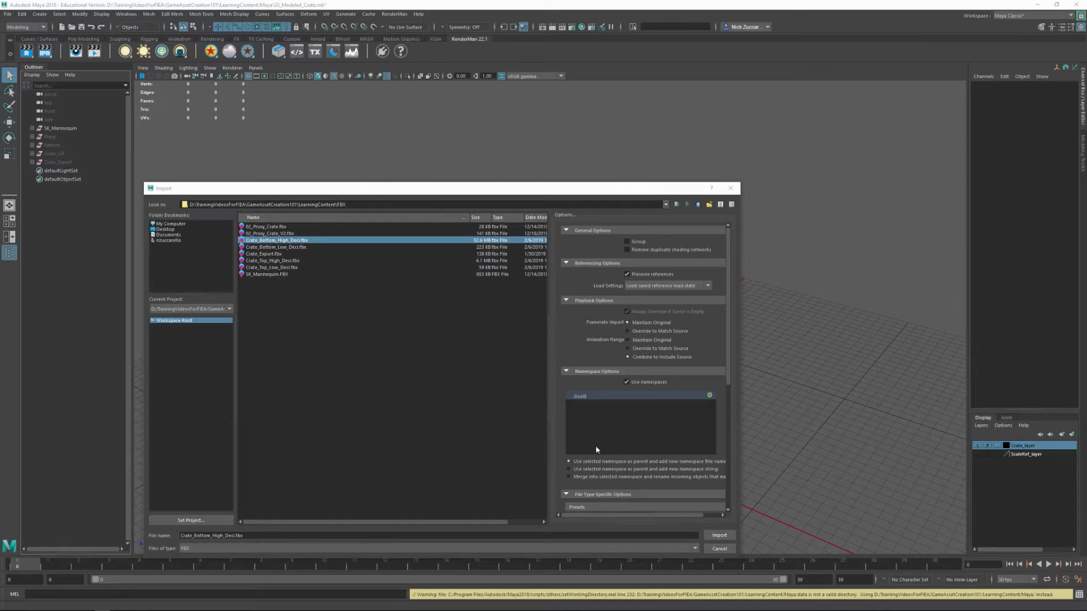
click(727, 538)
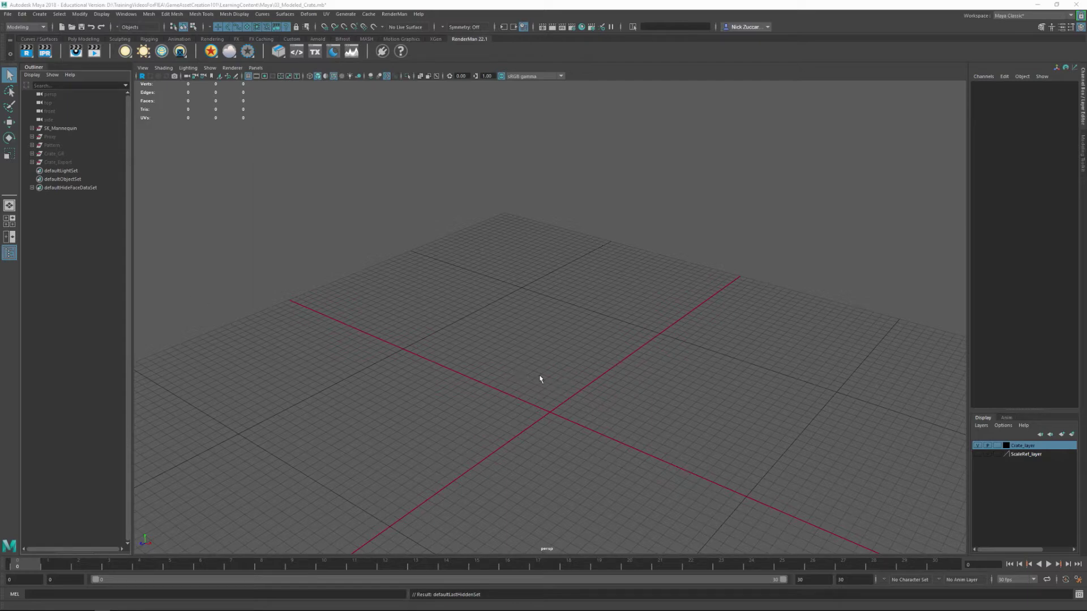
click(31, 162)
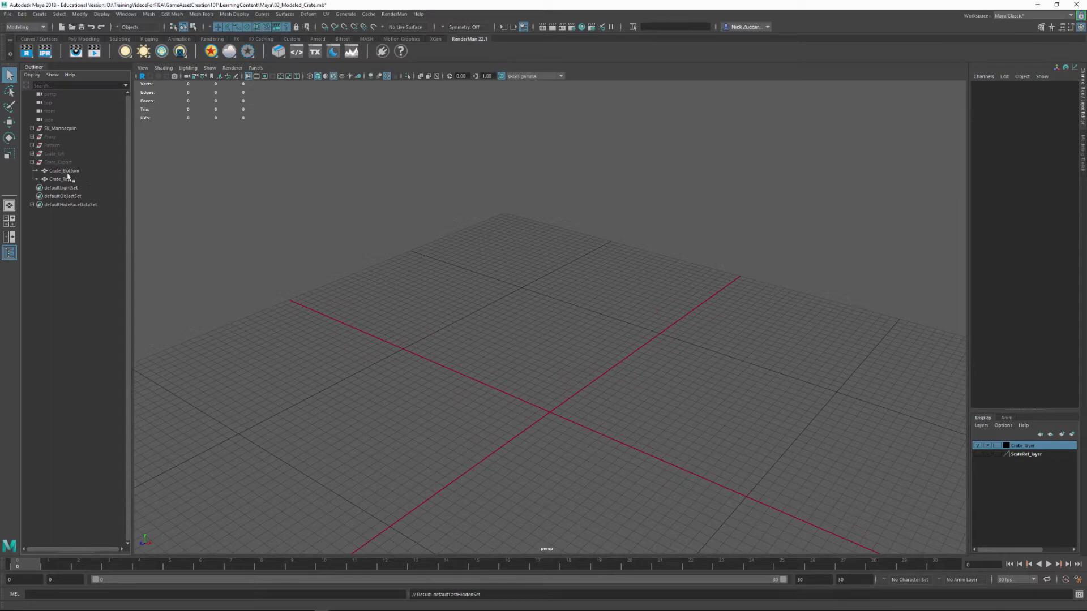
click(32, 162)
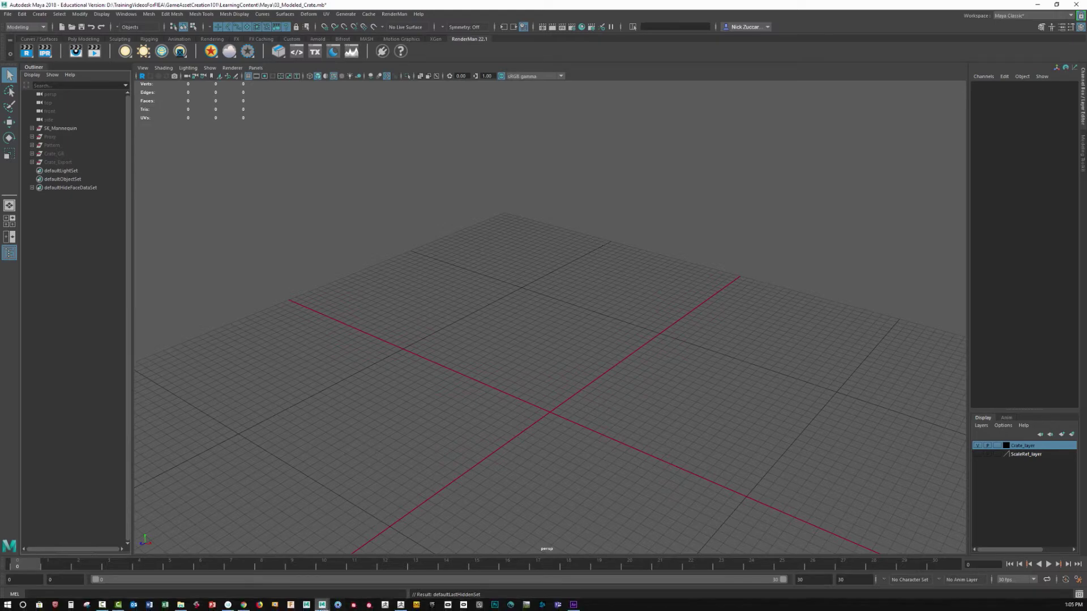
Switch to the second Maya session with an empty scene and import Crate_Bottom_High_Deci.fbx from the LearningContent\FBX folder.
mouse_move(321, 605)
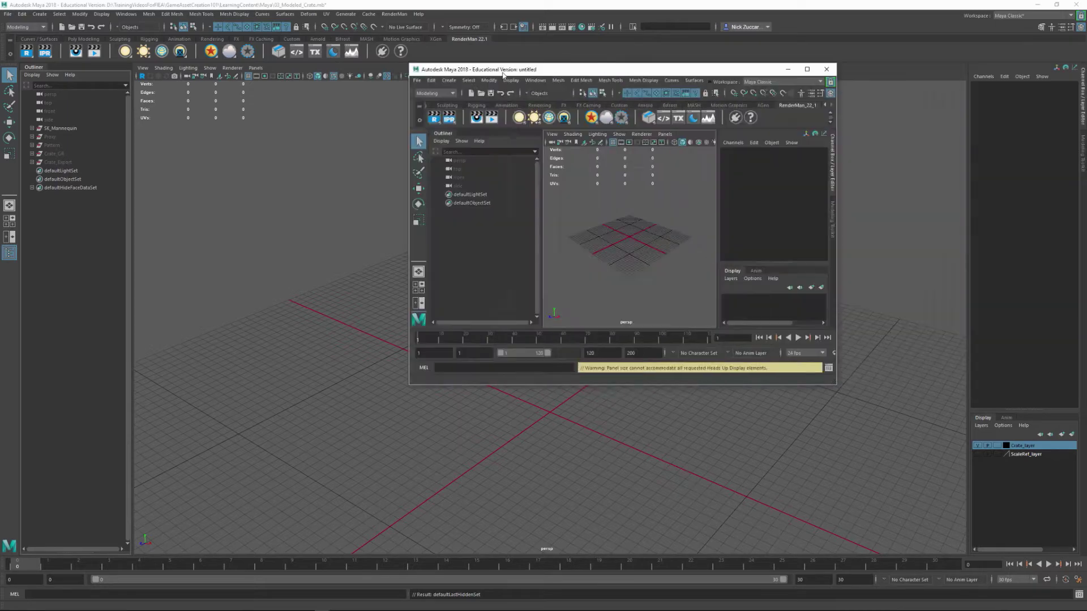
click(8, 15)
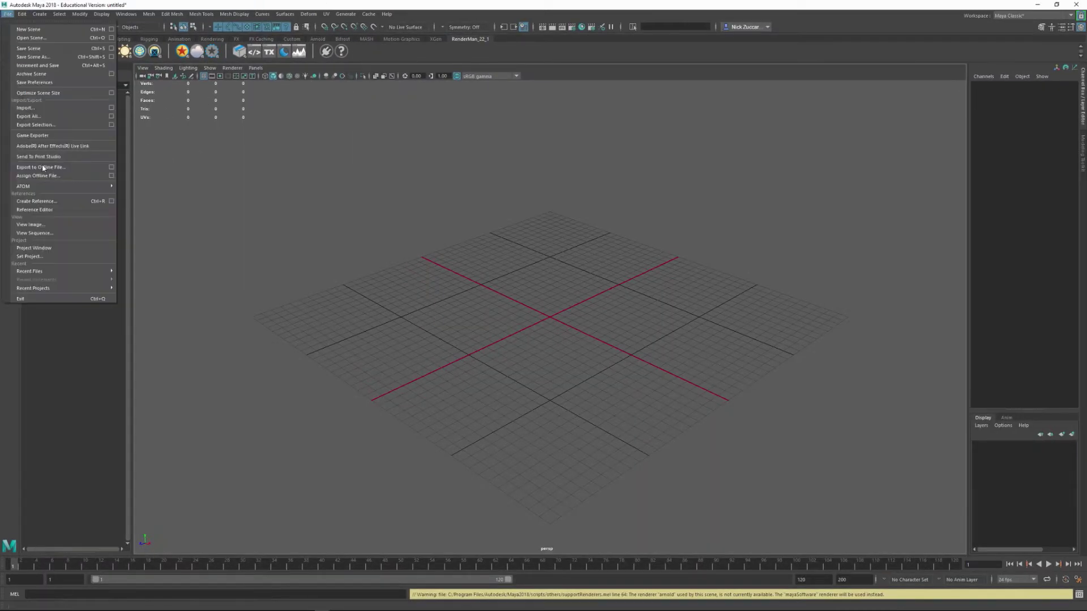
click(110, 108)
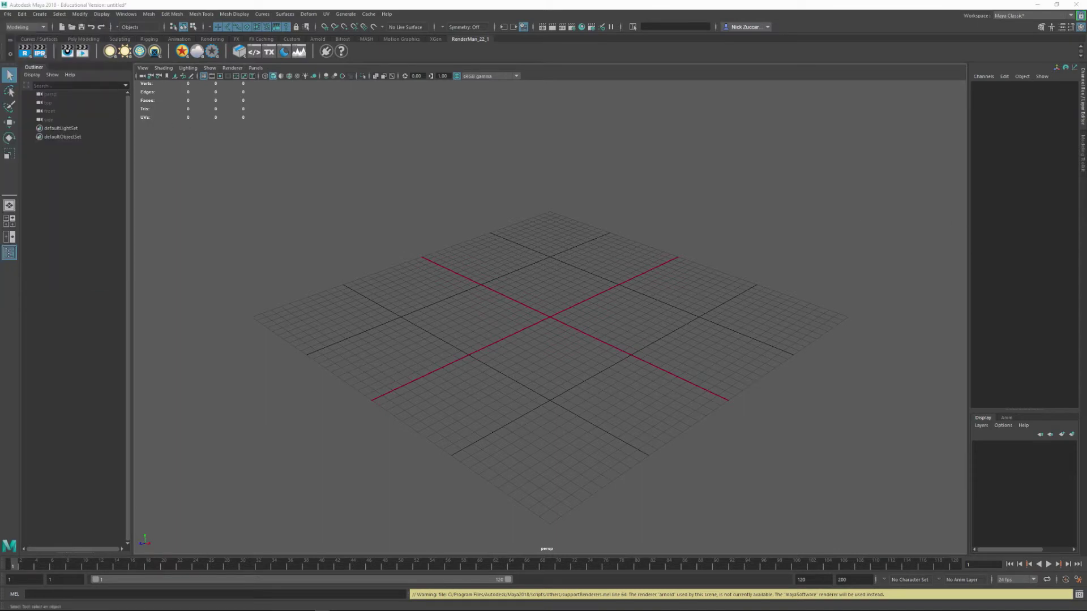
click(418, 446)
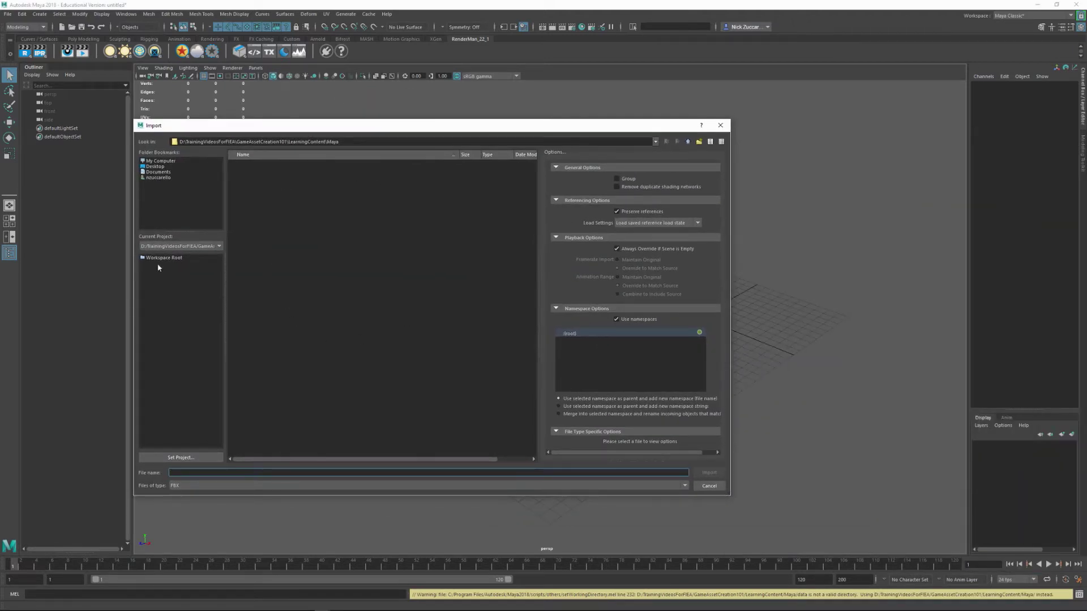
click(159, 258)
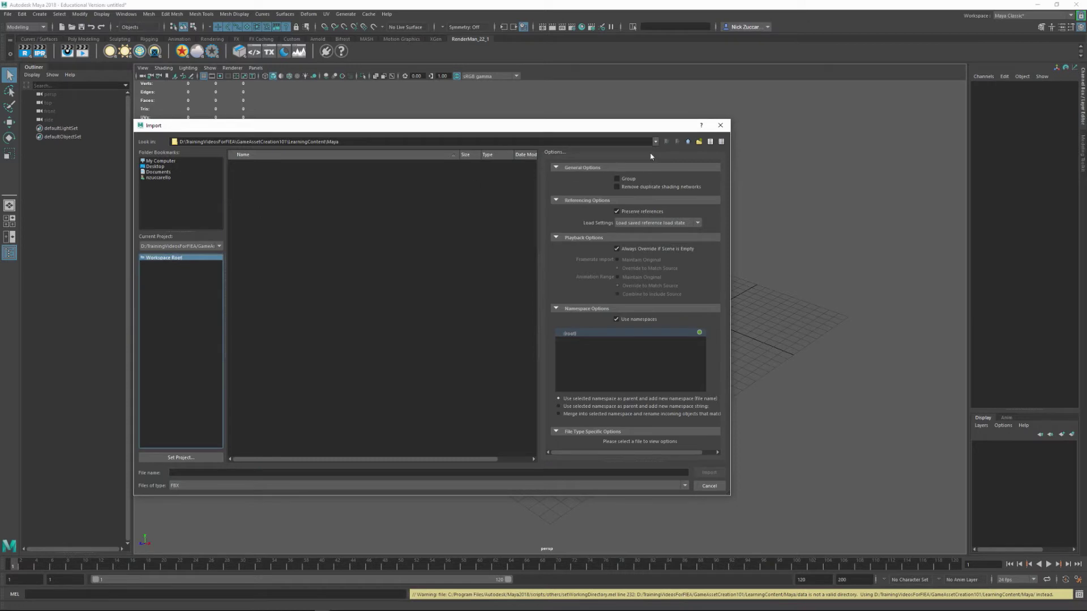
click(687, 141)
double_click(261, 164)
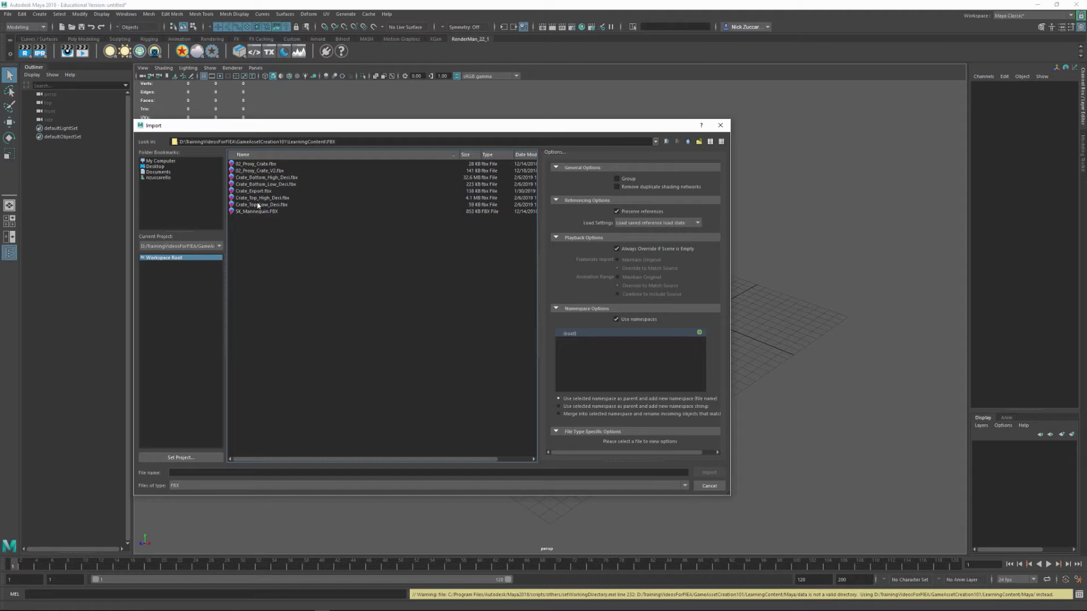
click(287, 177)
click(705, 472)
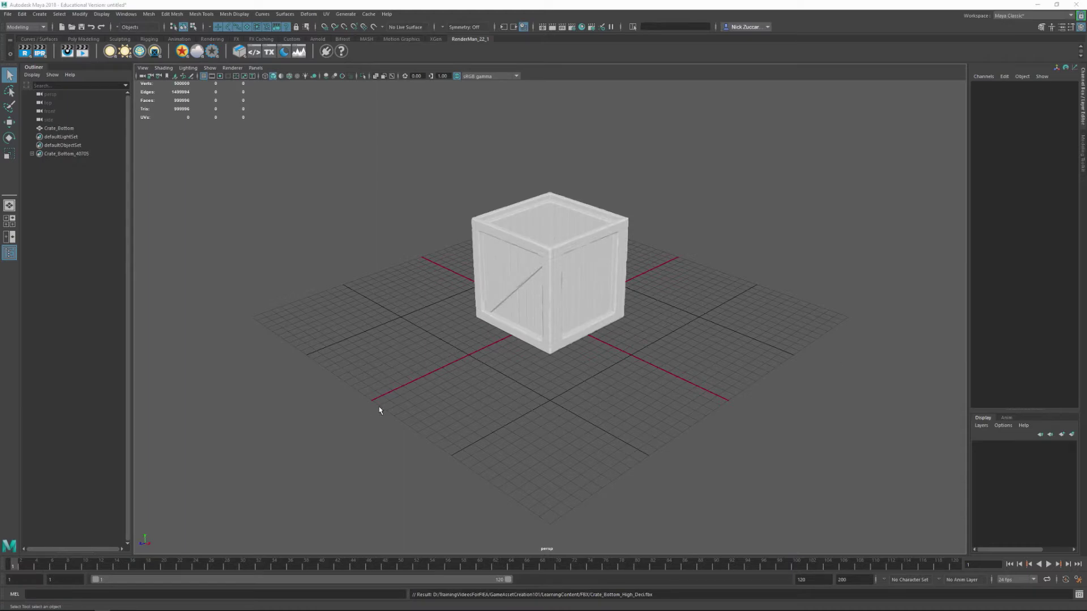
Examine the imported high-poly Crate_Bottom mesh up close, including its open top and plank sides.
alt+drag(376, 408, 375, 334)
alt+right_drag(376, 335, 558, 371)
alt+middle_drag(558, 372, 534, 413)
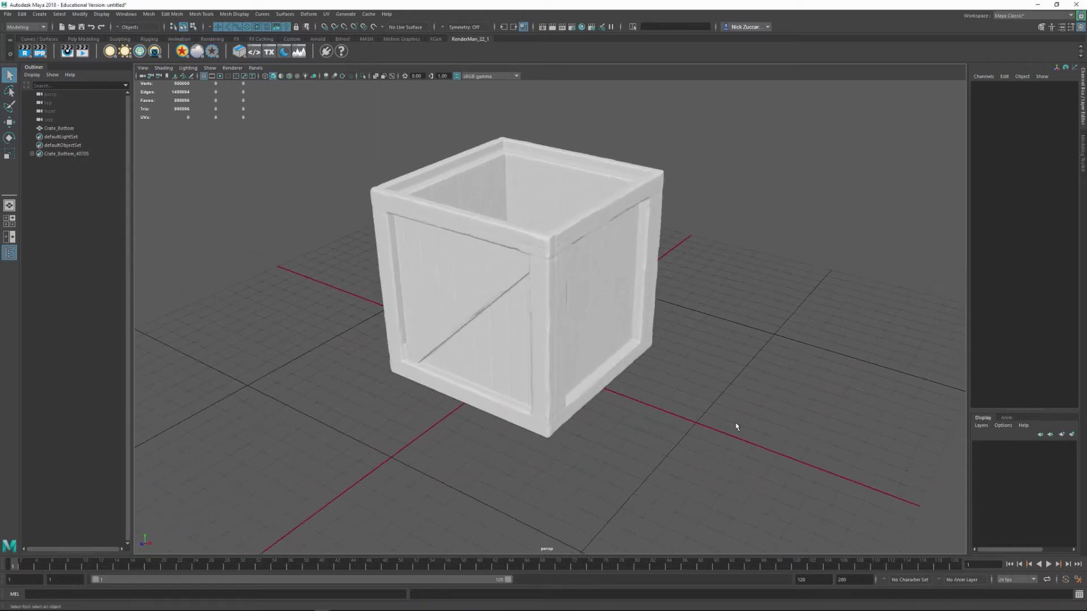
mouse_move(753, 426)
alt+mouse_down()
mouse_move(725, 426)
mouse_move(748, 420)
alt+mouse_up()
alt+right_drag(647, 383, 741, 403)
alt+middle_drag(741, 403, 728, 419)
alt+drag(714, 422, 724, 434)
alt+right_drag(776, 413, 730, 400)
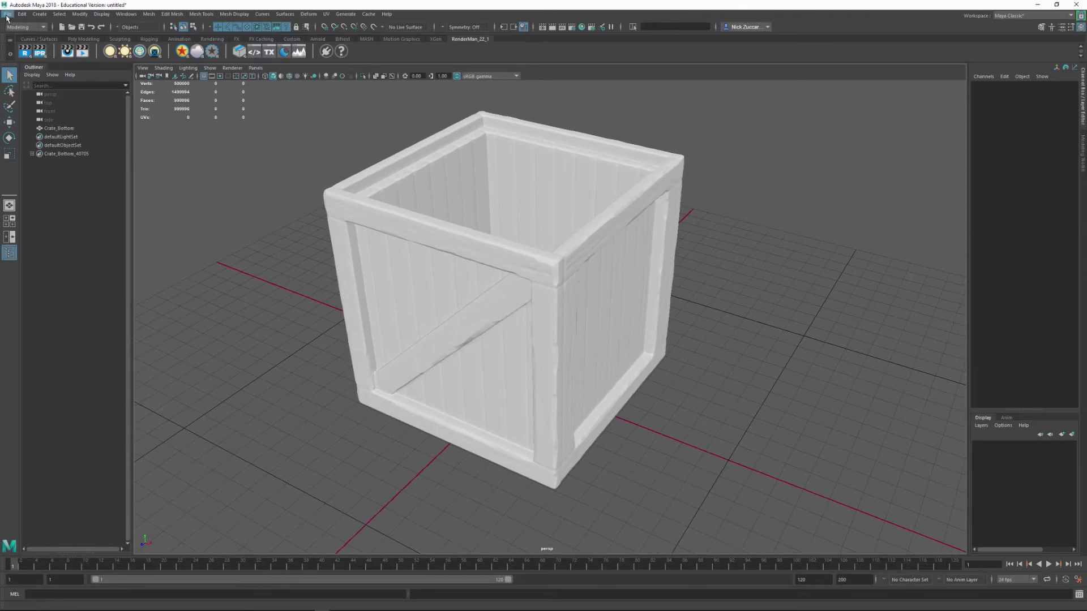
Import Crate_Top_High_Deci.fbx from the FBX folder into the same scene as the crate bottom.
click(31, 75)
click(39, 104)
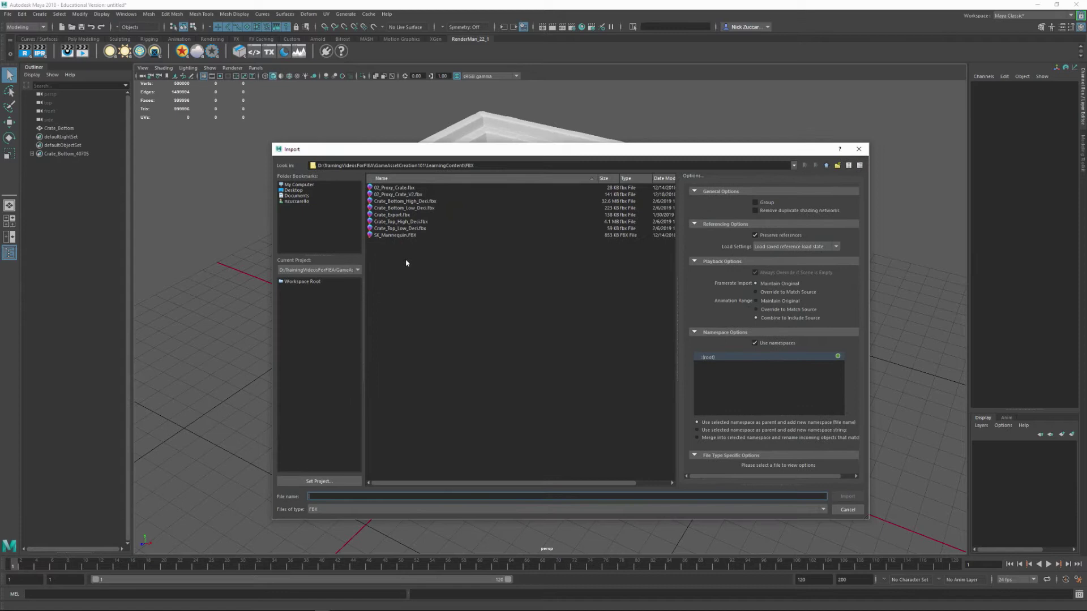
click(413, 222)
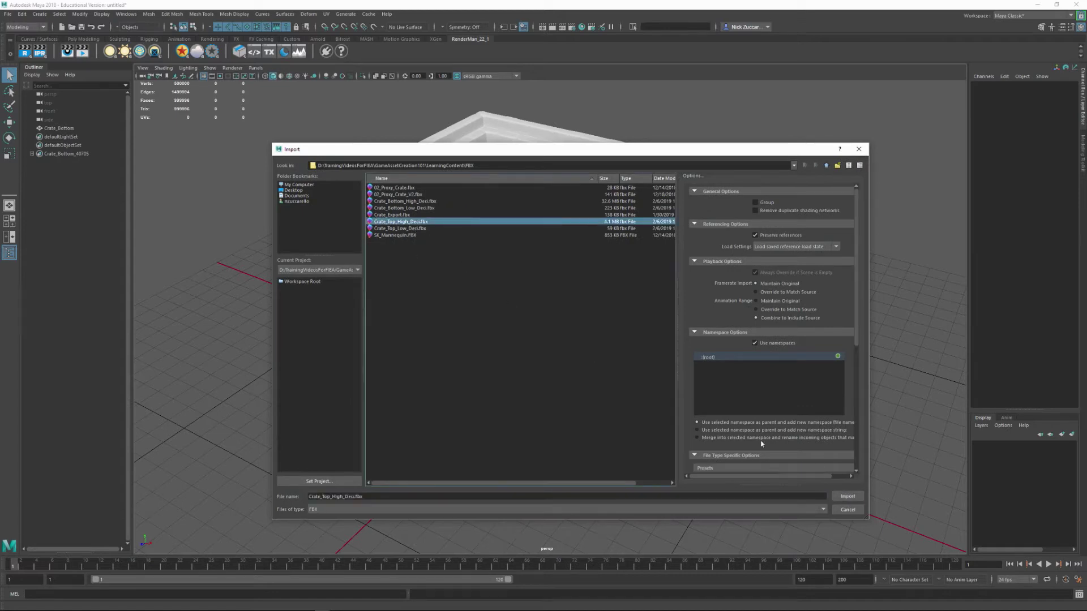
click(847, 497)
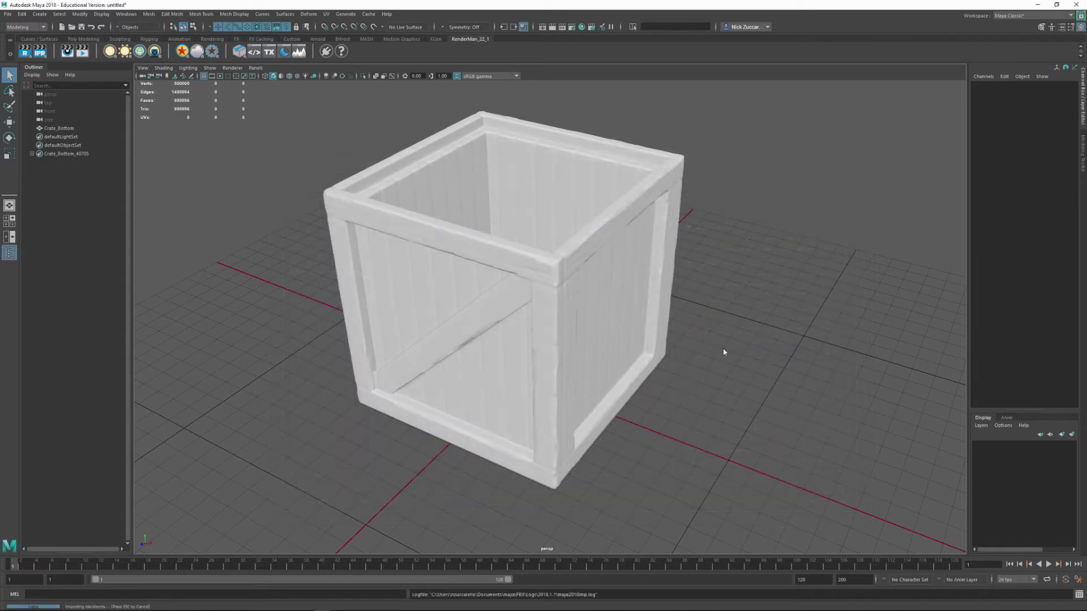
alt+drag(791, 364, 804, 396)
alt+drag(766, 317, 773, 340)
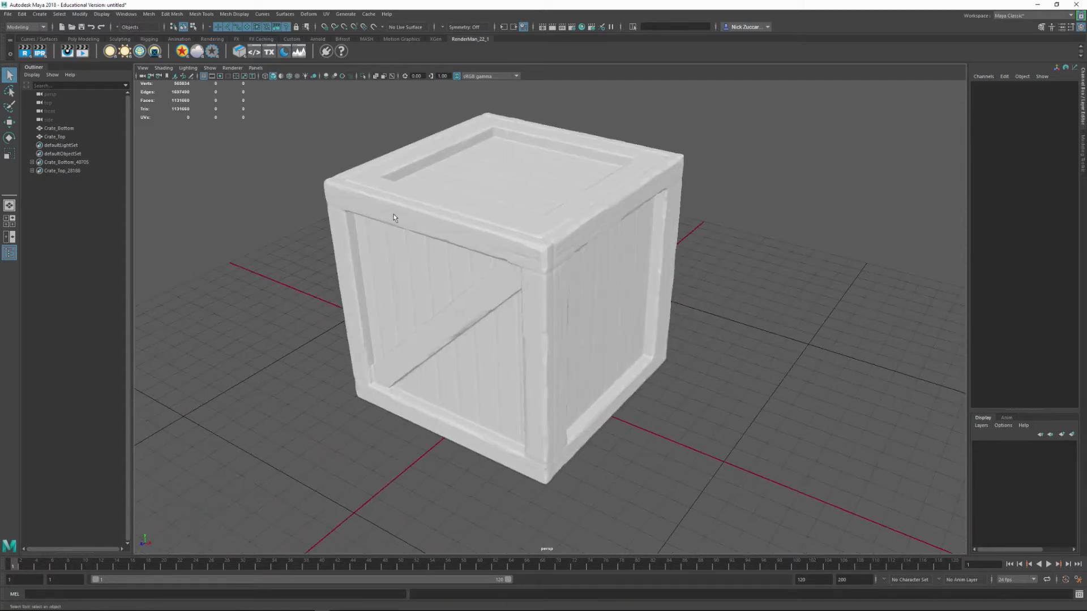
Assign a new Blinn material to the Crate_Top mesh and raise its specular color to the maximum.
click(410, 191)
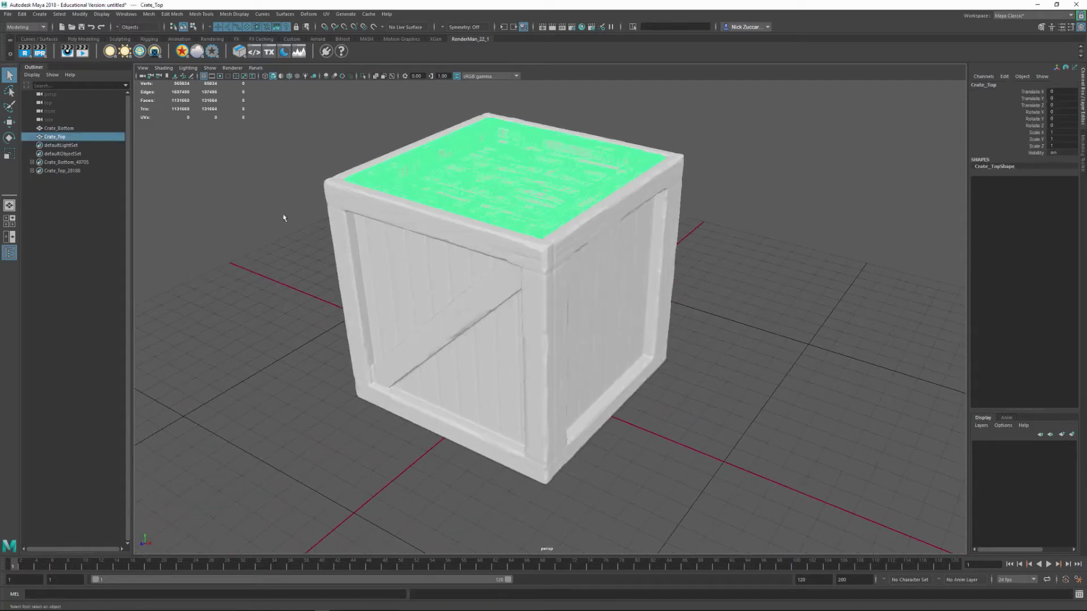
click(264, 217)
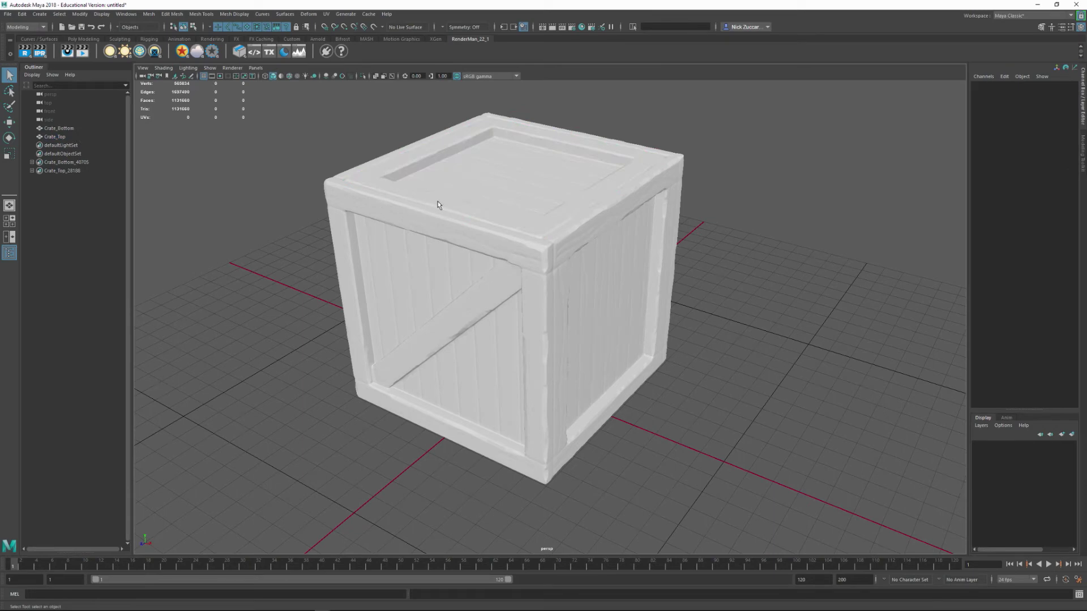
click(437, 204)
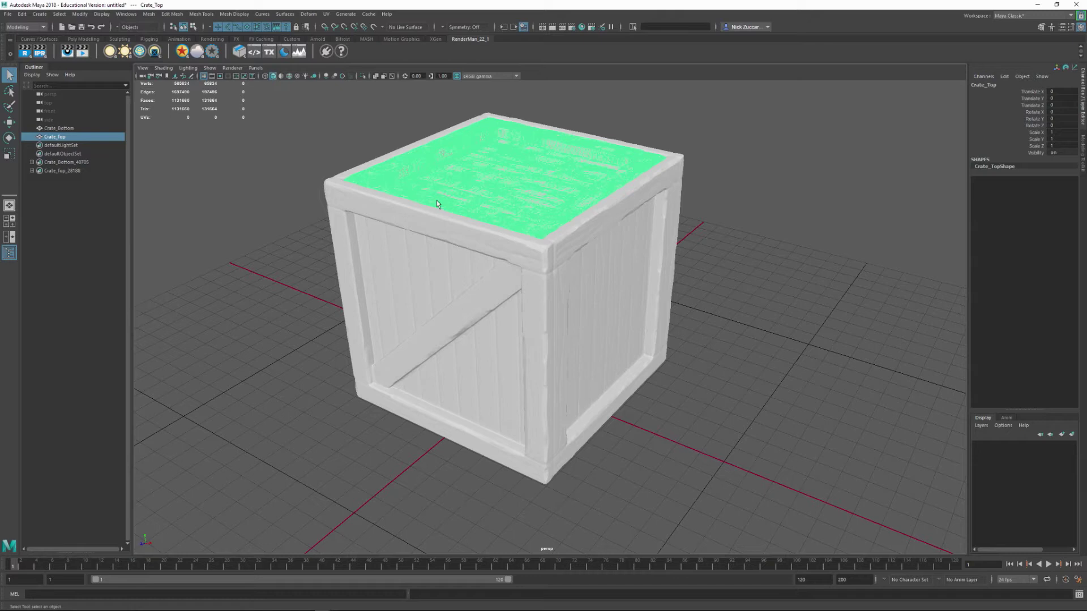
right_click(437, 202)
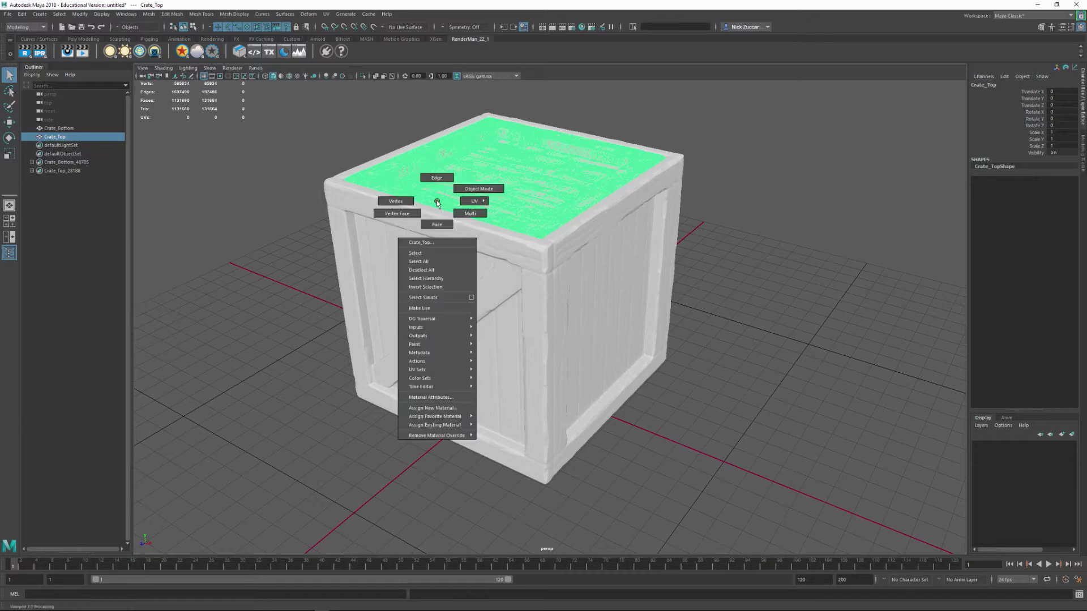
right_drag(436, 203, 446, 410)
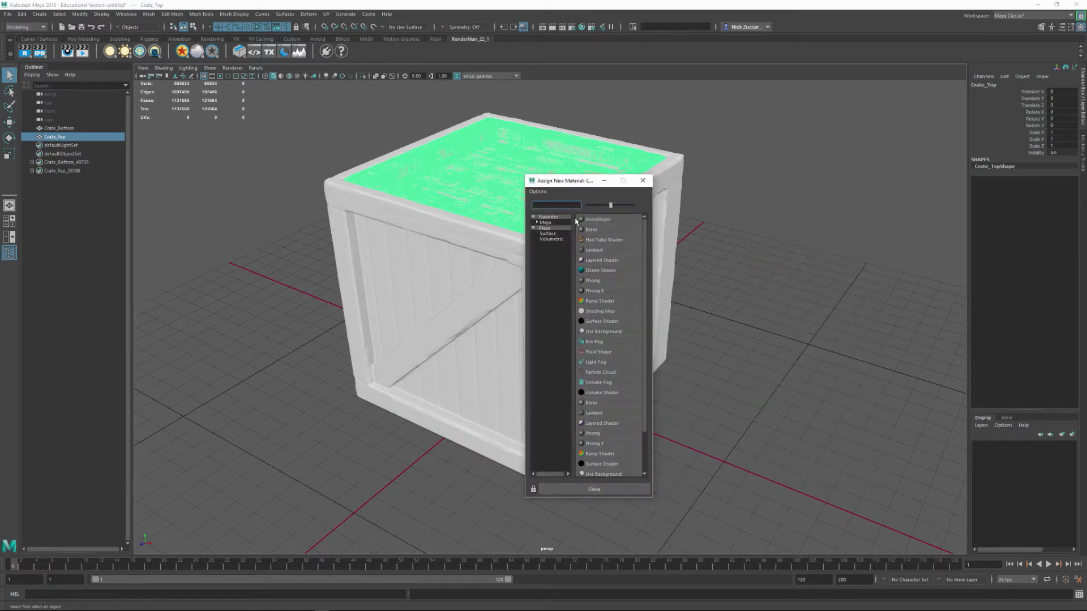
click(593, 230)
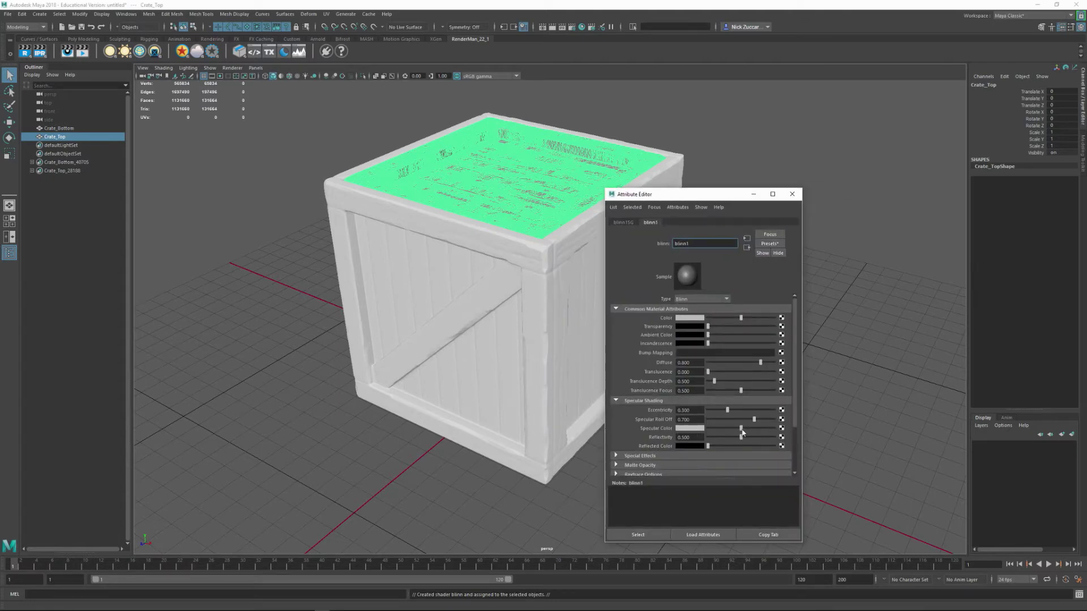
drag(741, 427, 774, 428)
click(747, 140)
Assign the existing blinn1 material to the Crate_Bottom mesh and close the material attributes window.
click(538, 280)
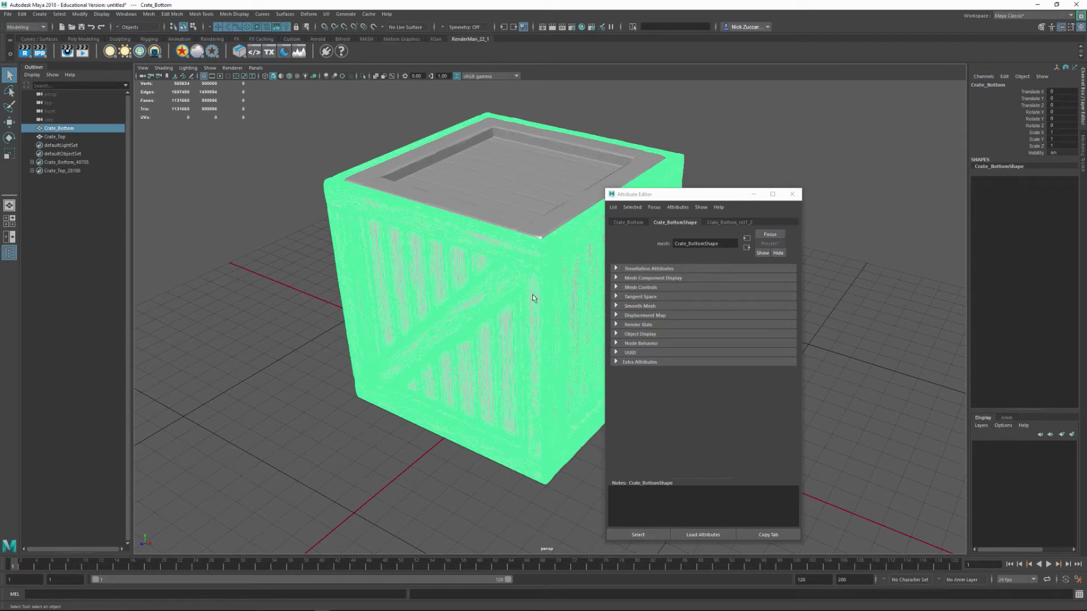
right_drag(540, 291, 572, 285)
right_click(534, 297)
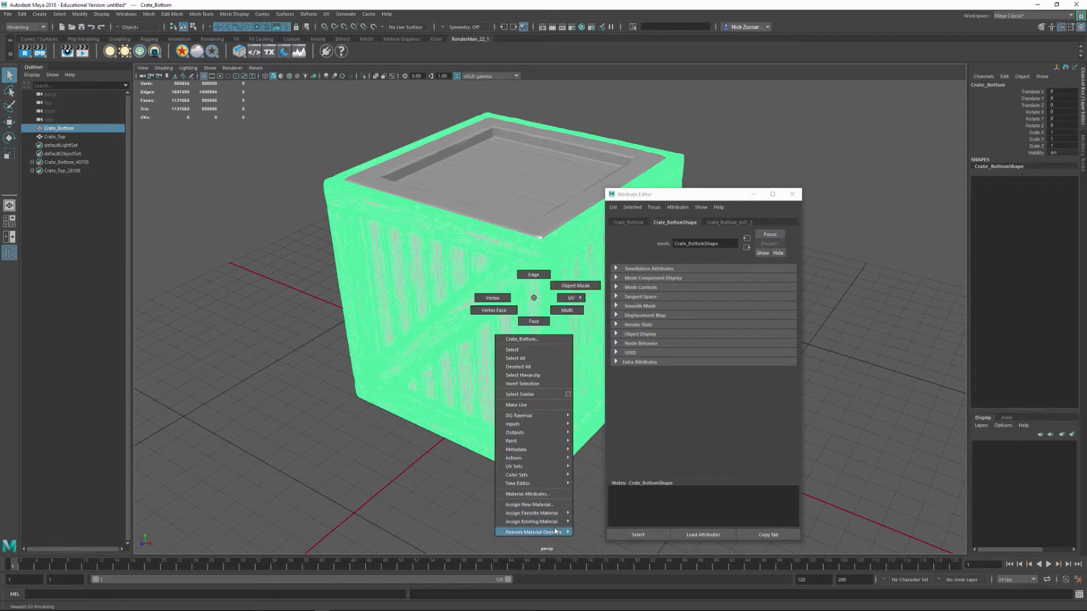
mouse_move(544, 521)
click(599, 524)
click(472, 479)
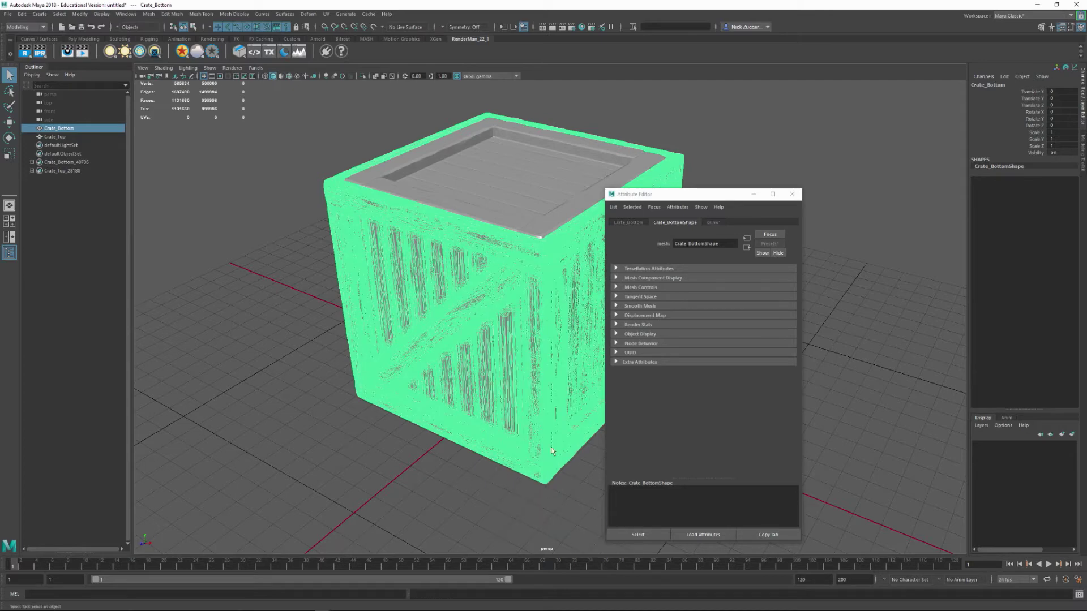
click(793, 195)
alt+drag(706, 359, 756, 334)
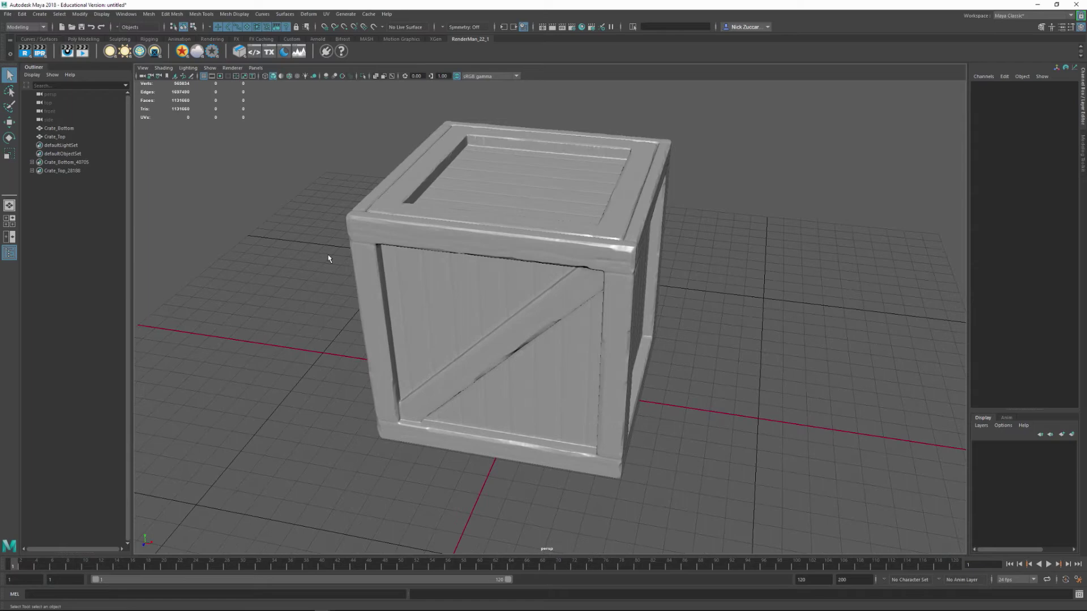
Delete the two extra numbered object sets that came in with the Crate_Bottom and Crate_Top imports.
click(64, 162)
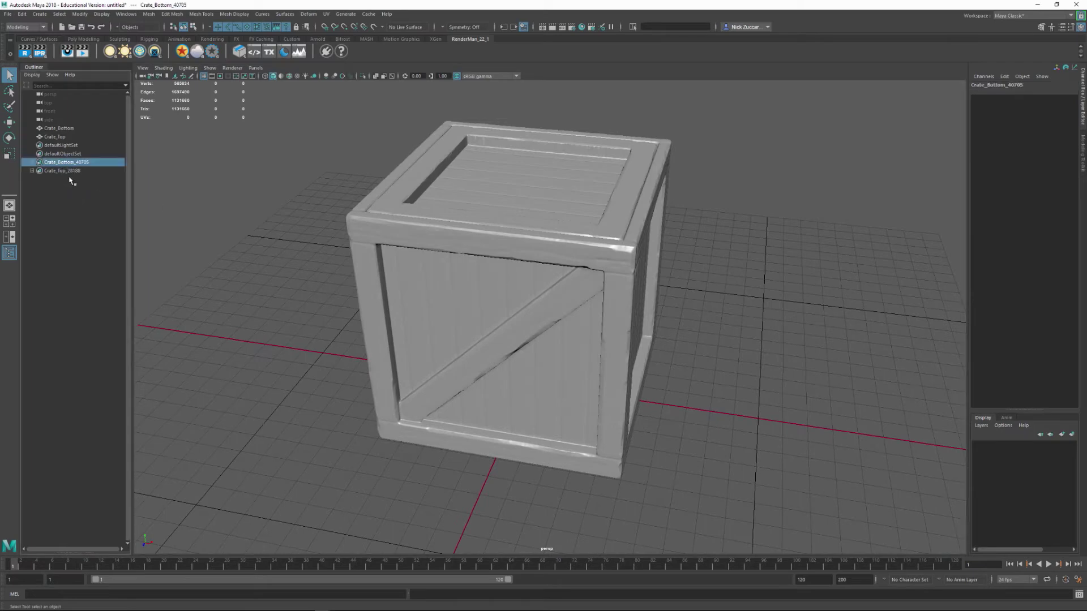
shift+click(70, 170)
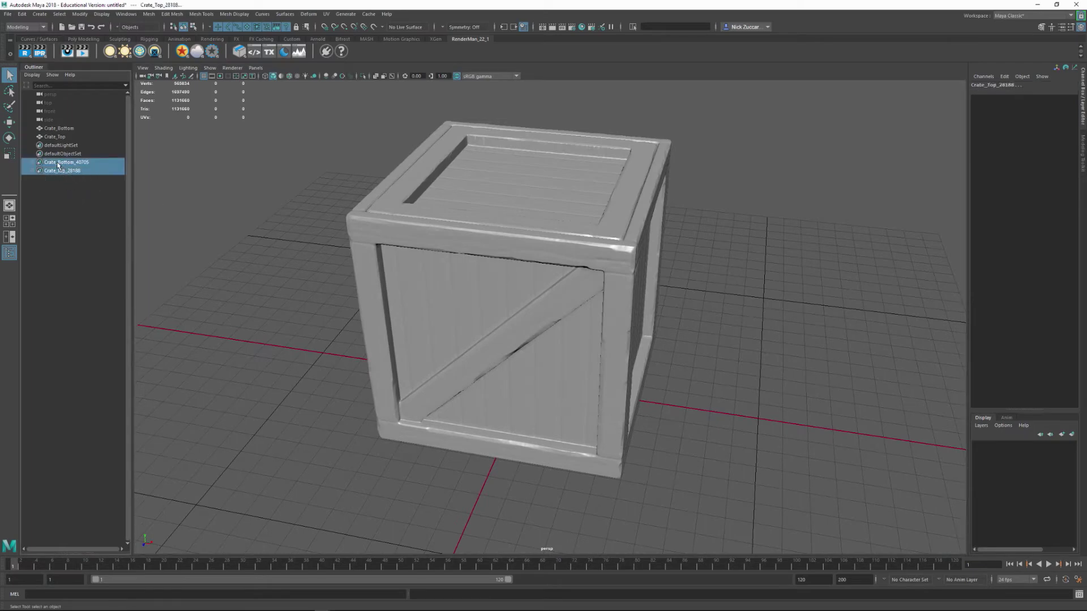
key(Delete)
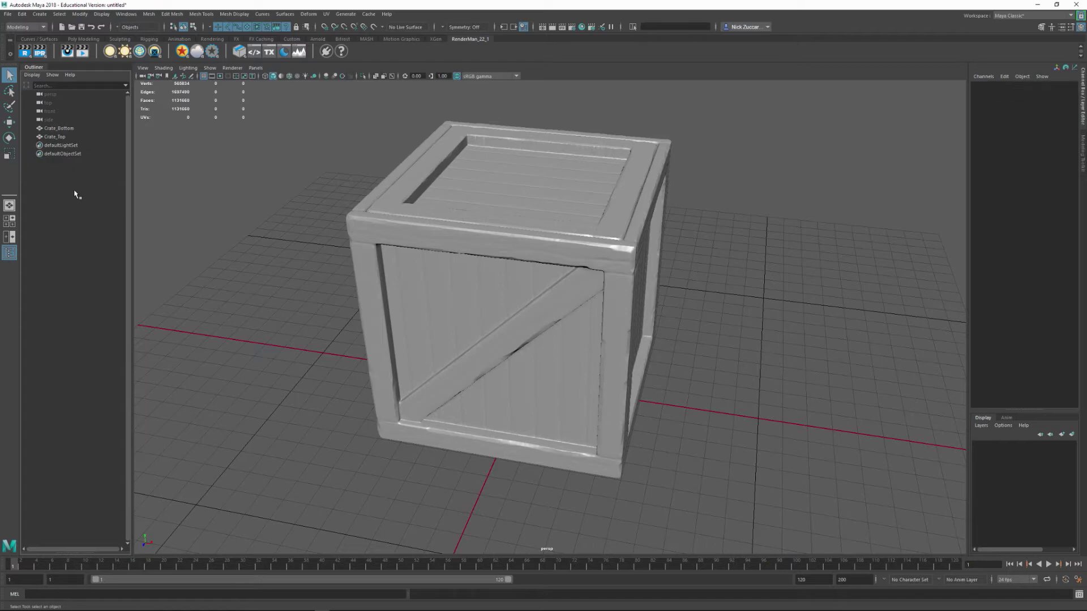
Group the Crate_Bottom and Crate_Top meshes and name the group Crate_HighRes_Deci.
click(72, 129)
shift+click(71, 138)
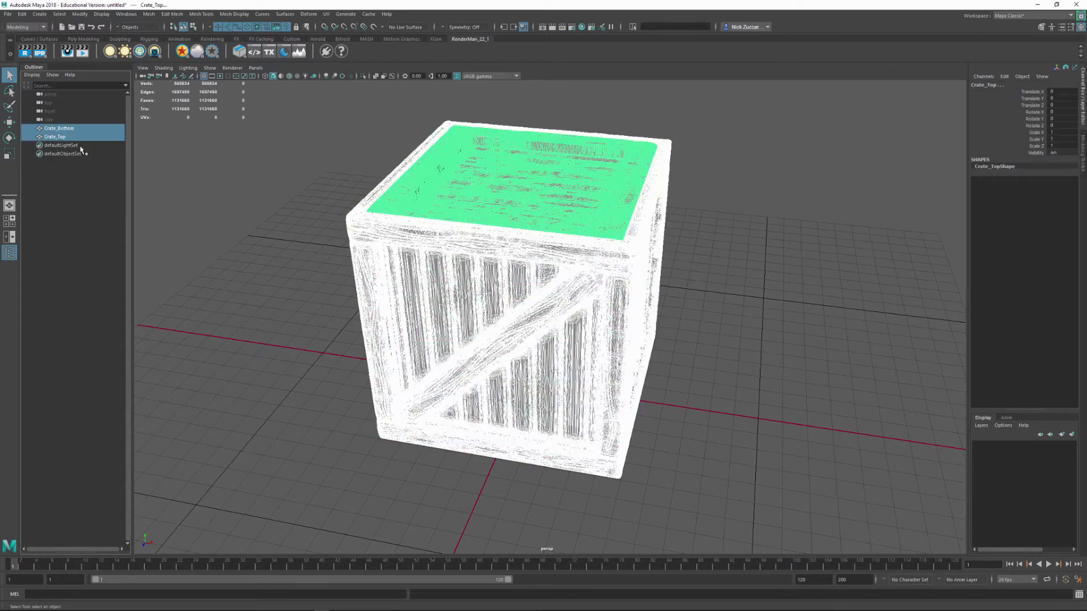
key(ctrl+g)
double_click(54, 128)
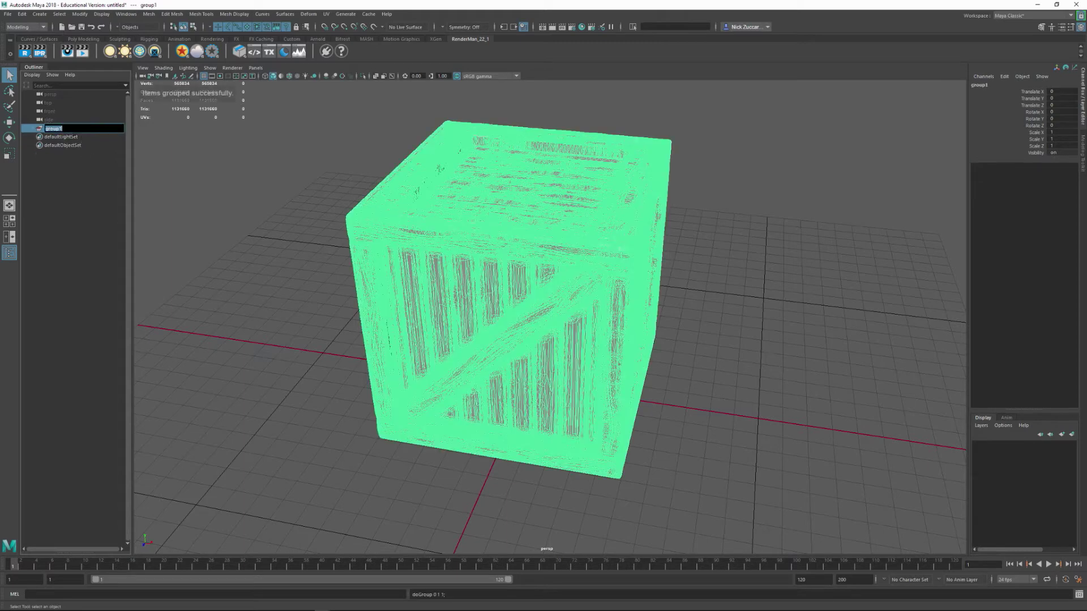
text(crate_HighRes_D)
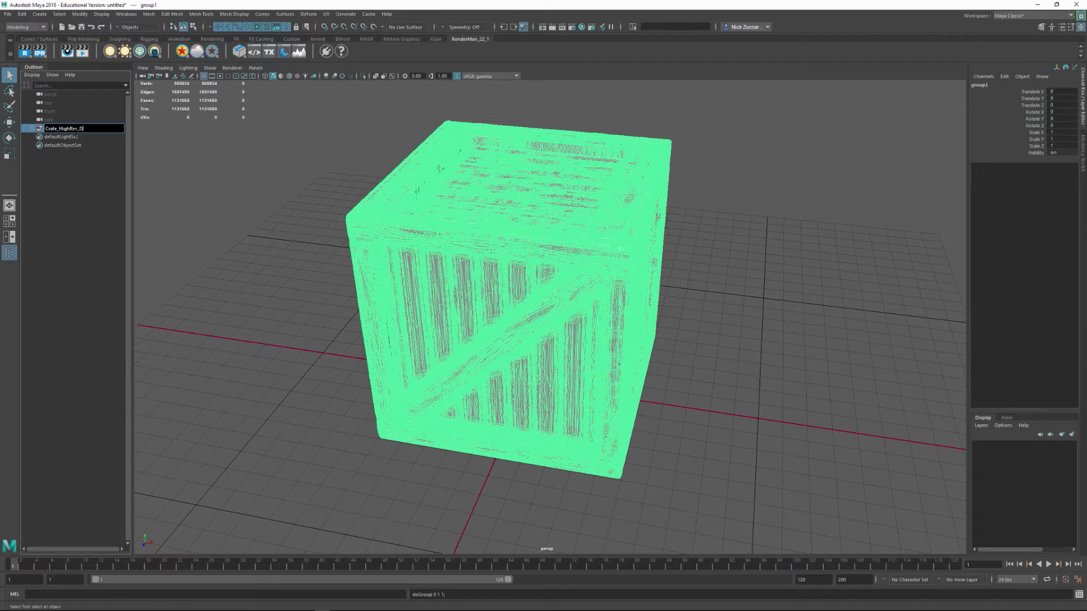
key(Return)
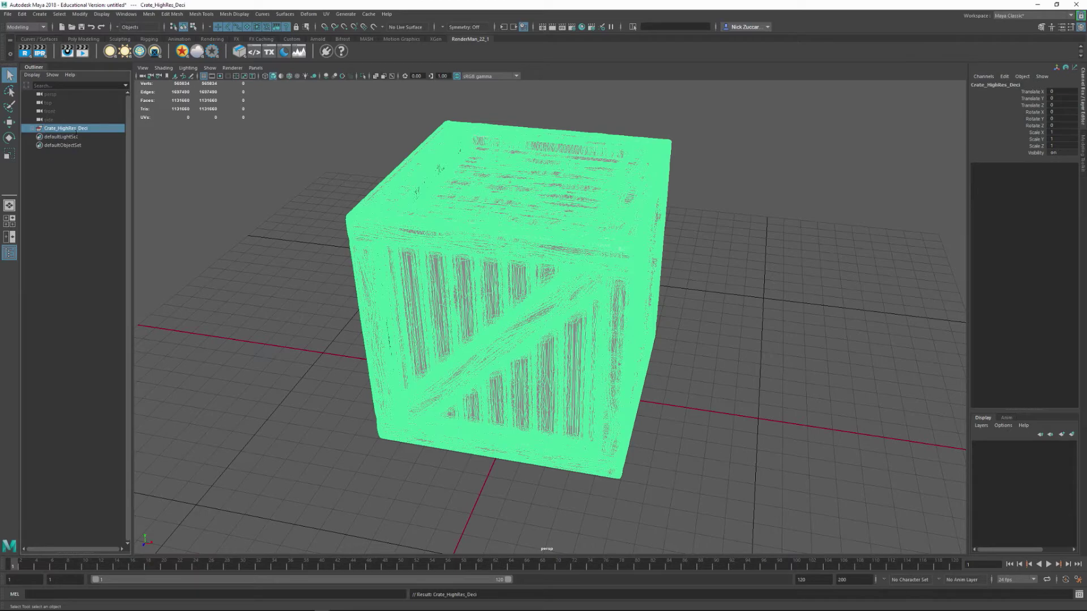
click(280, 205)
Apply the Soften/Harden Edges operation to the Crate_Bottom mesh.
alt+drag(447, 265, 378, 252)
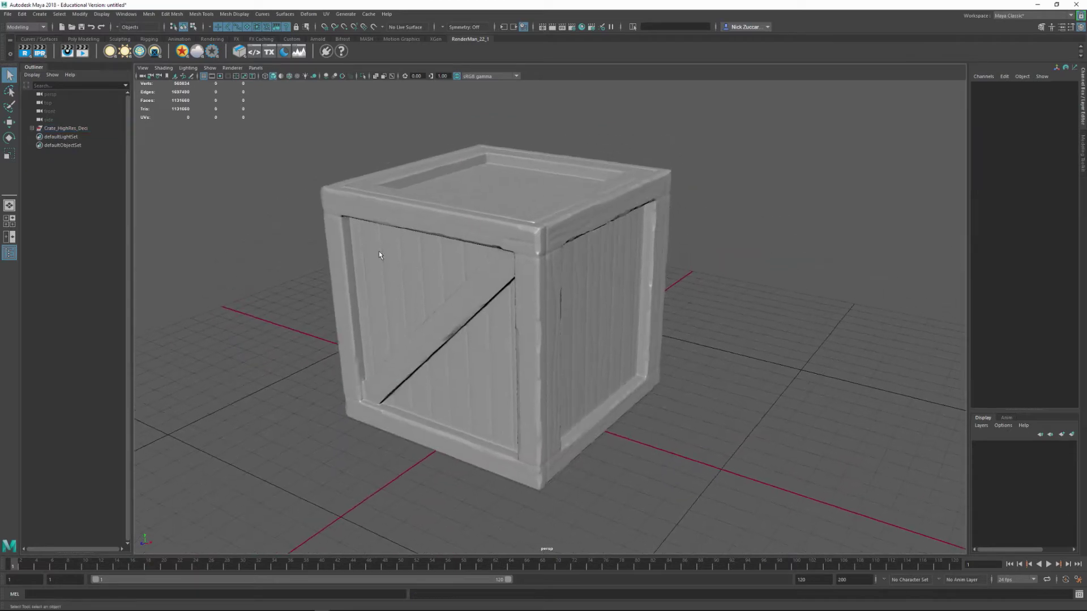
alt+right_drag(379, 253, 434, 270)
alt+drag(498, 273, 452, 267)
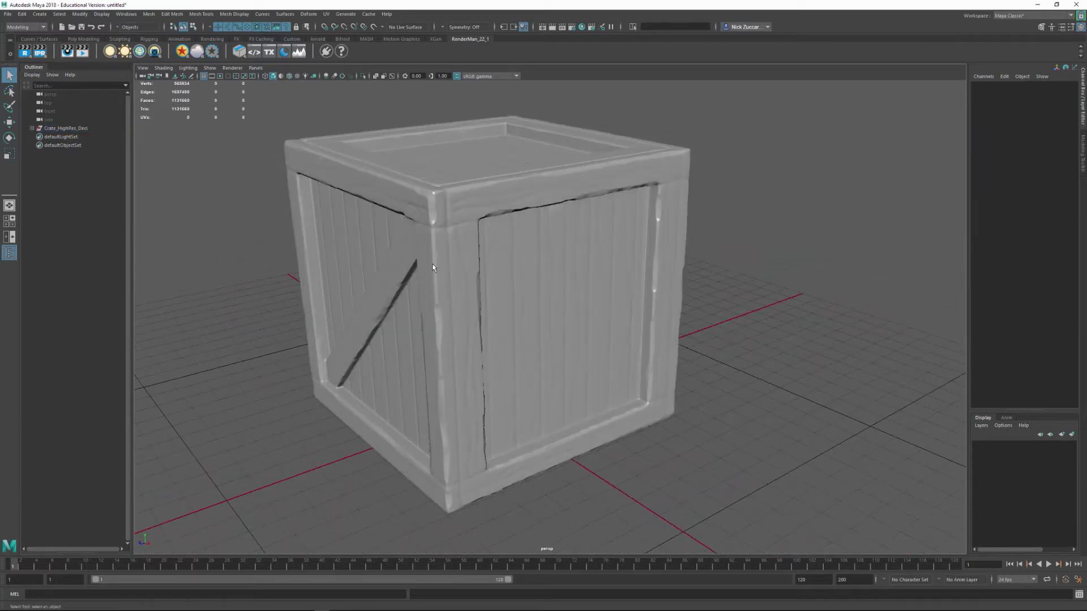
alt+right_drag(436, 266, 466, 287)
alt+drag(408, 287, 594, 282)
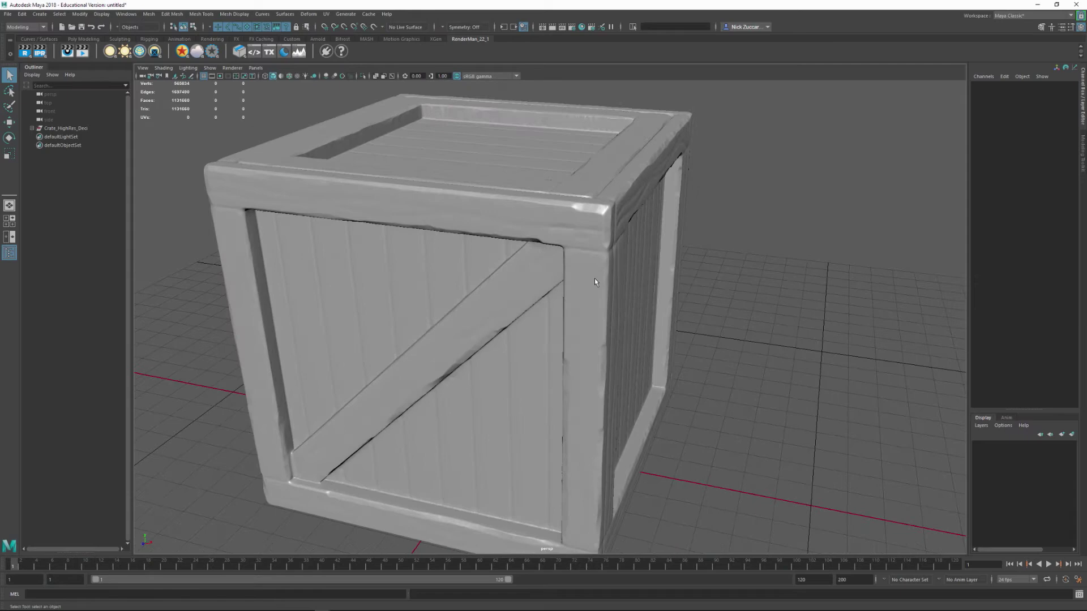
click(609, 270)
right_click(609, 269)
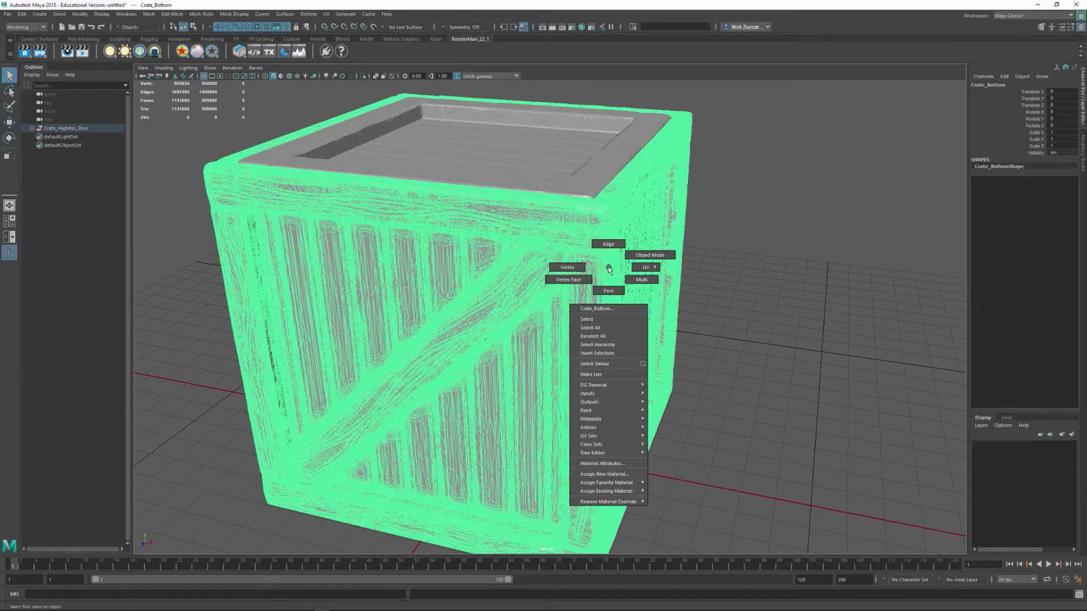
shift+right_click(609, 270)
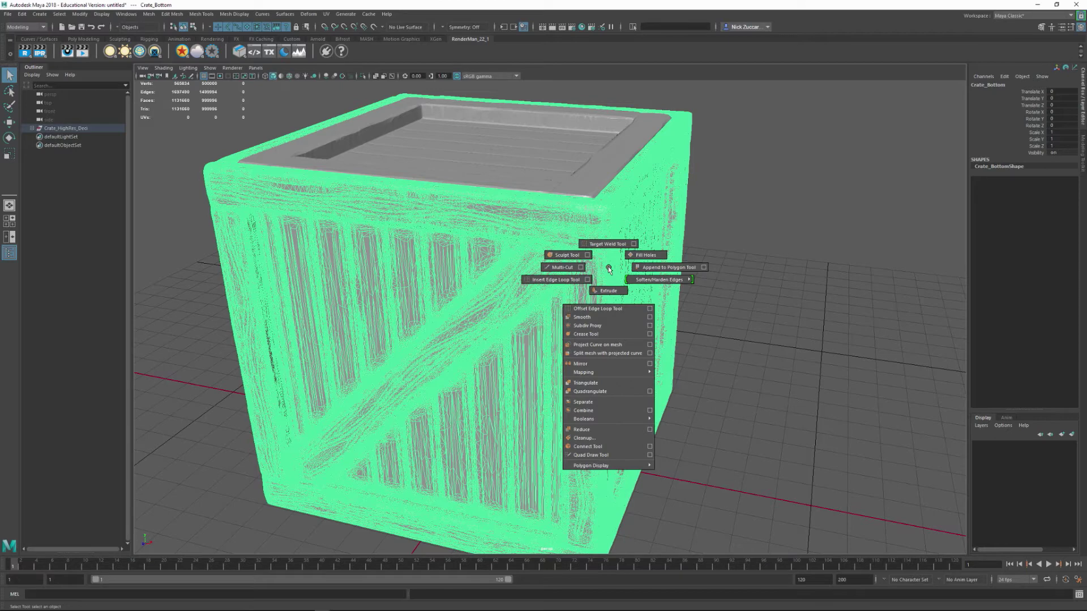
mouse_move(609, 269)
shift+right_down()
mouse_move(632, 279)
mouse_move(640, 266)
mouse_move(591, 268)
mouse_move(627, 262)
shift+right_up()
shift+right_click(580, 263)
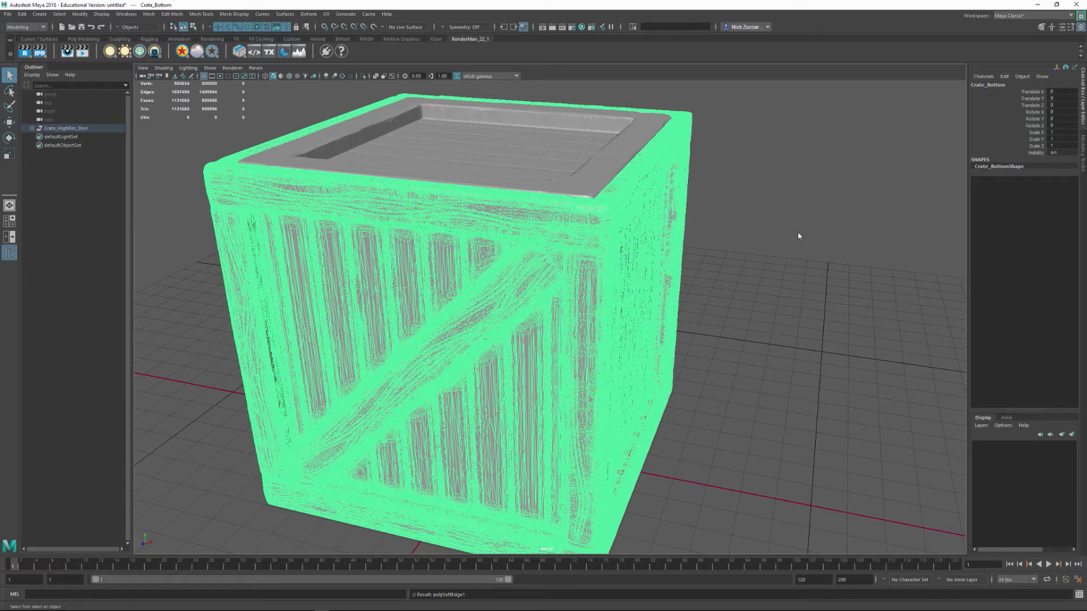
Repeat the edge softening operation on the Crate_Top mesh and keep that mesh selected.
click(583, 182)
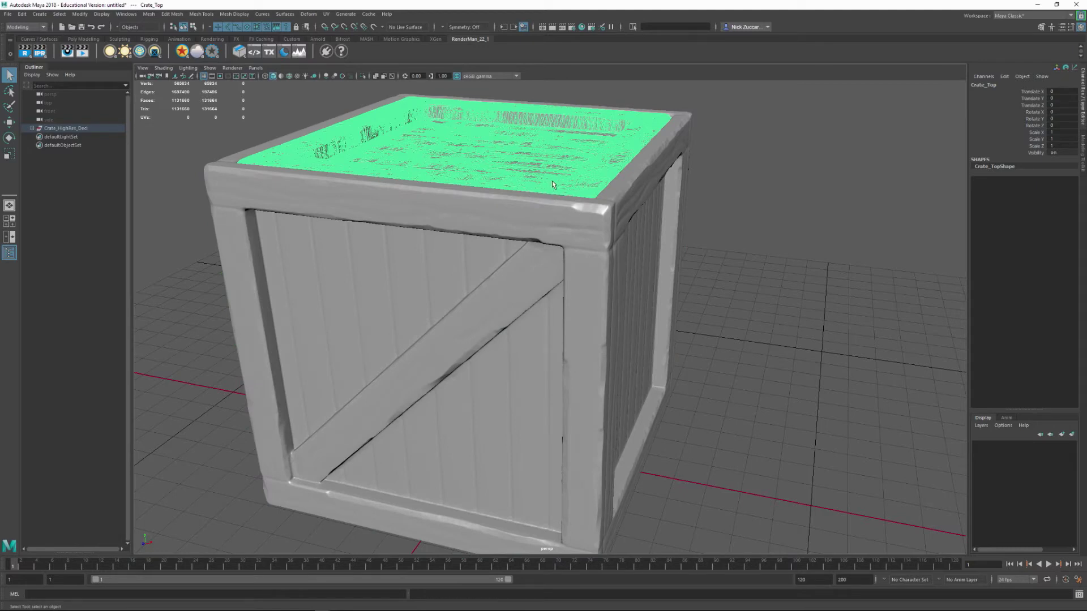
key(Delete)
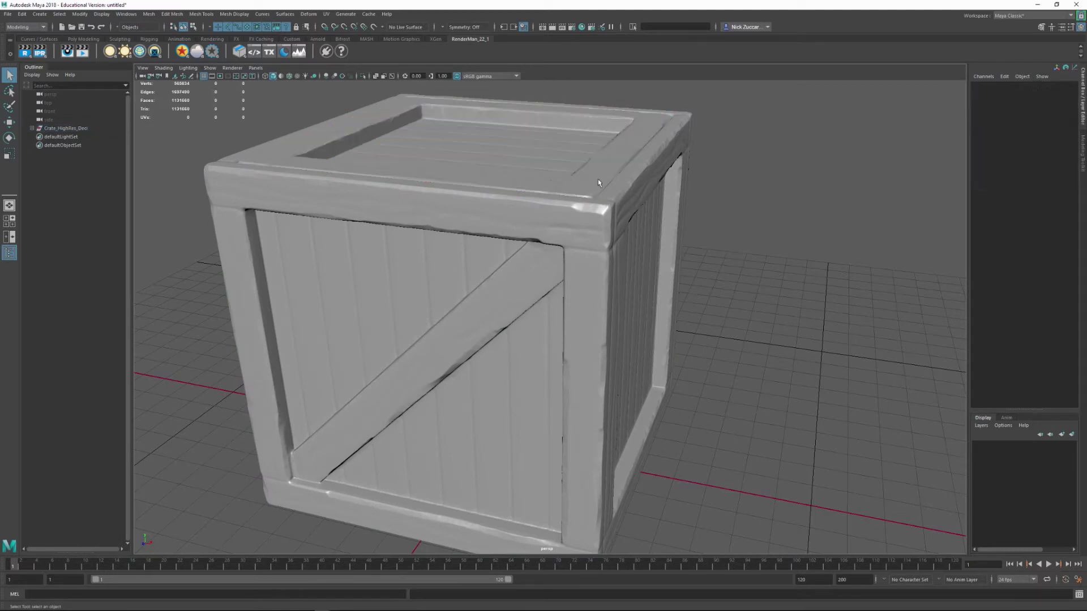
key(ctrl+z)
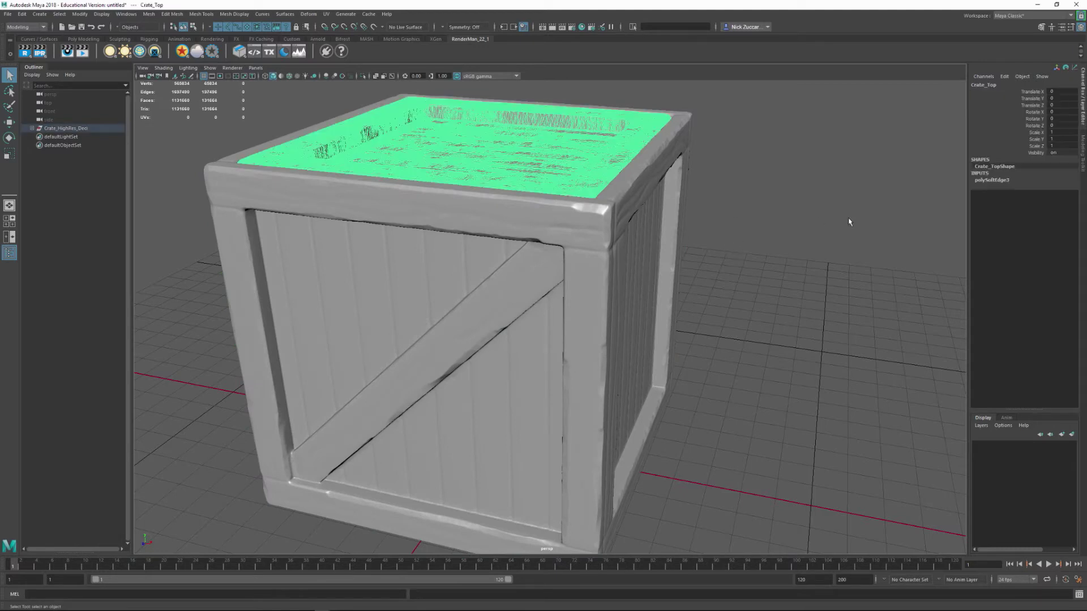
Delete the construction history of the Crate_Top mesh and of the Crate_Bottom mesh.
click(22, 14)
mouse_move(65, 114)
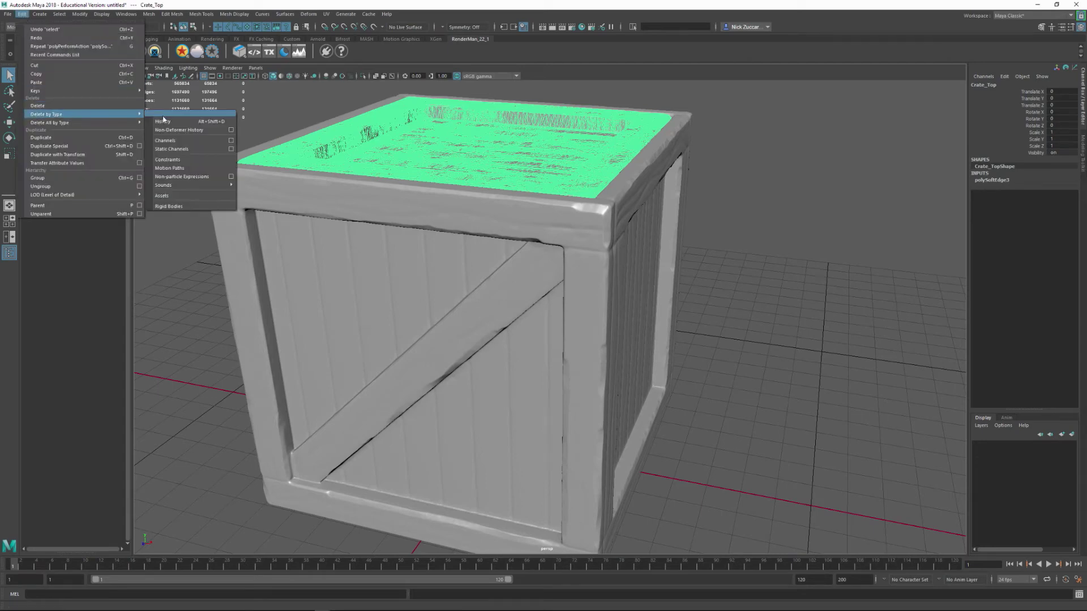
click(165, 115)
click(587, 265)
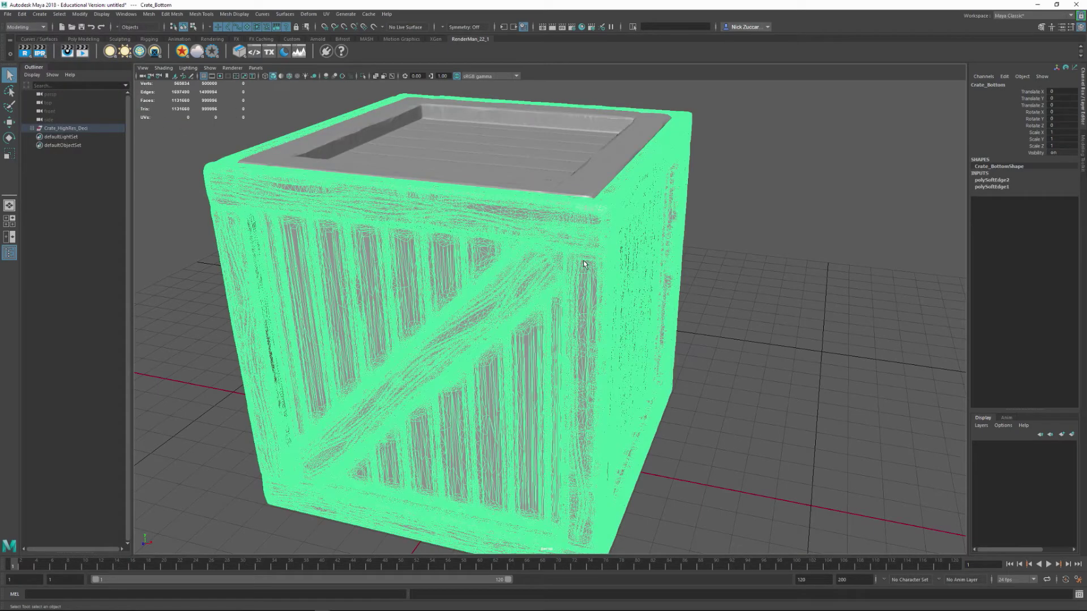
click(22, 14)
mouse_move(67, 115)
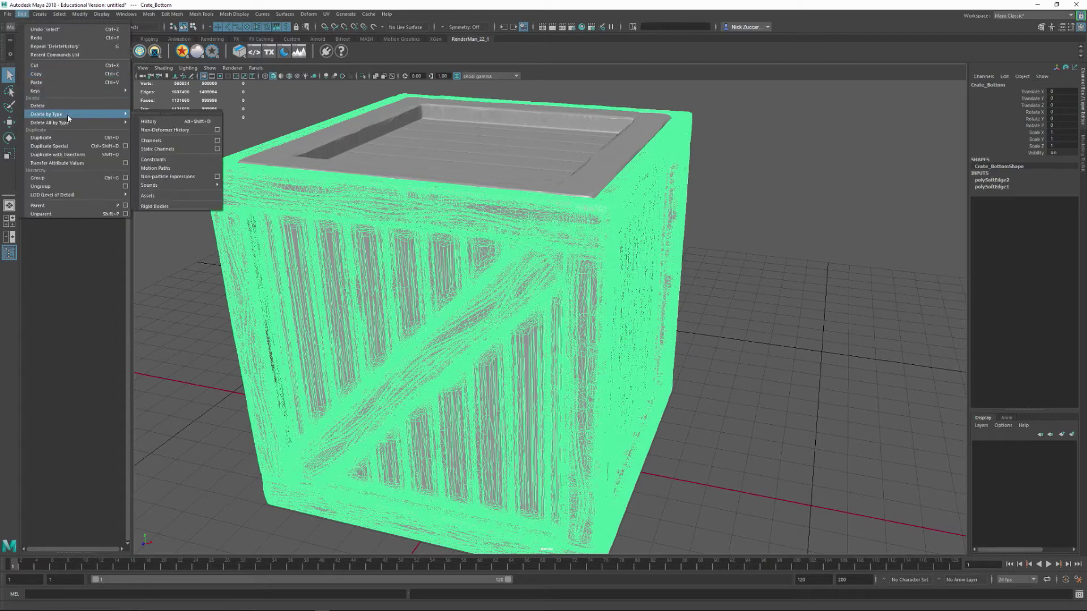
click(179, 123)
click(781, 262)
alt+drag(780, 261, 715, 264)
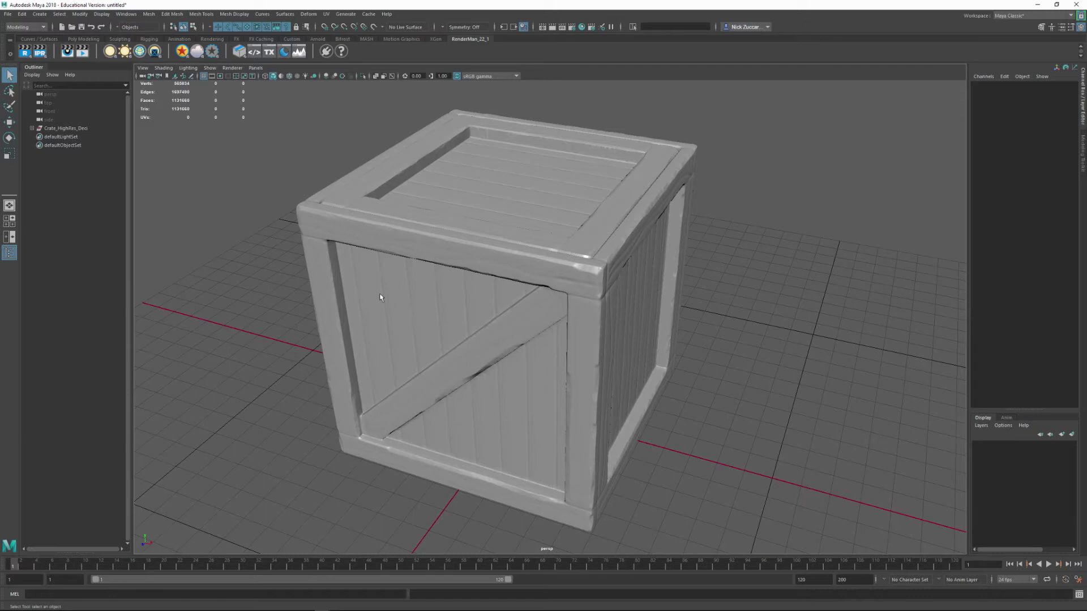
Copy the Crate_HighRes_Deci group into the open 03_Modeled_Crate.mb scene and expand the pasted hierarchy.
click(65, 129)
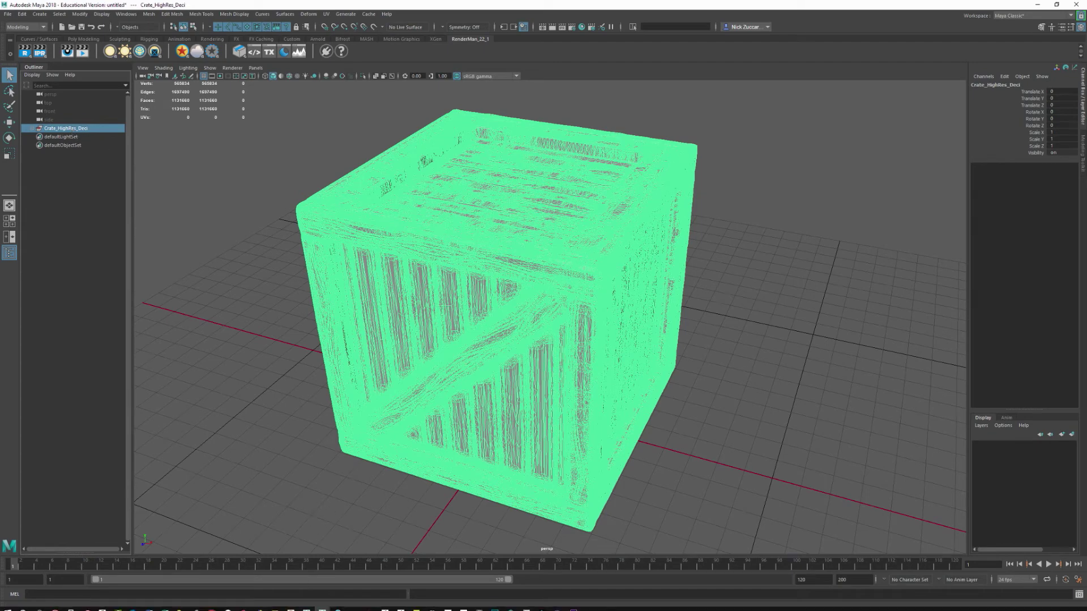
mouse_move(321, 604)
click(301, 590)
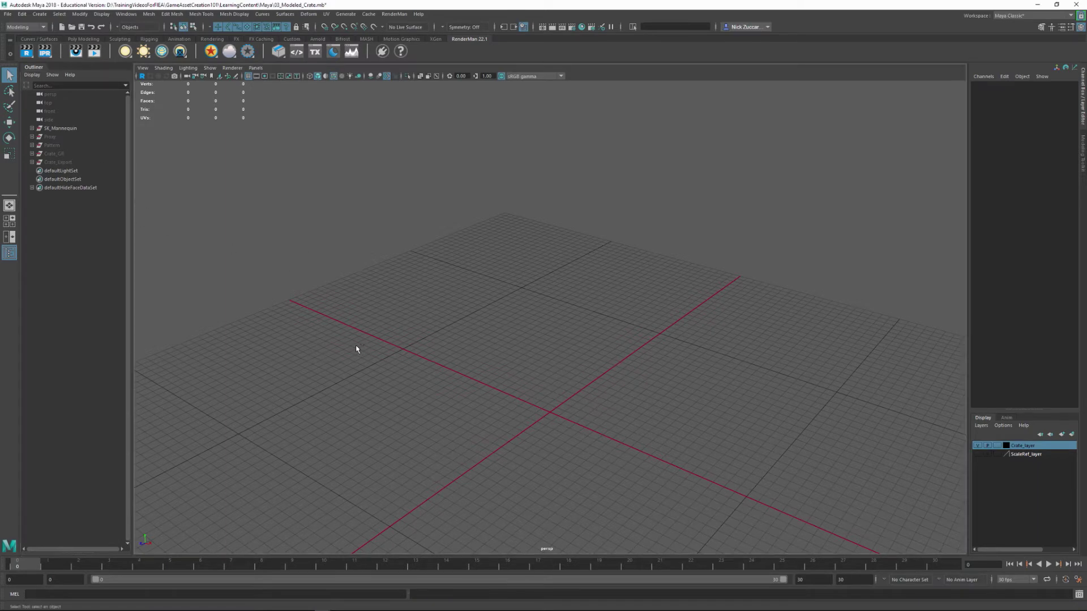
key(ctrl+v)
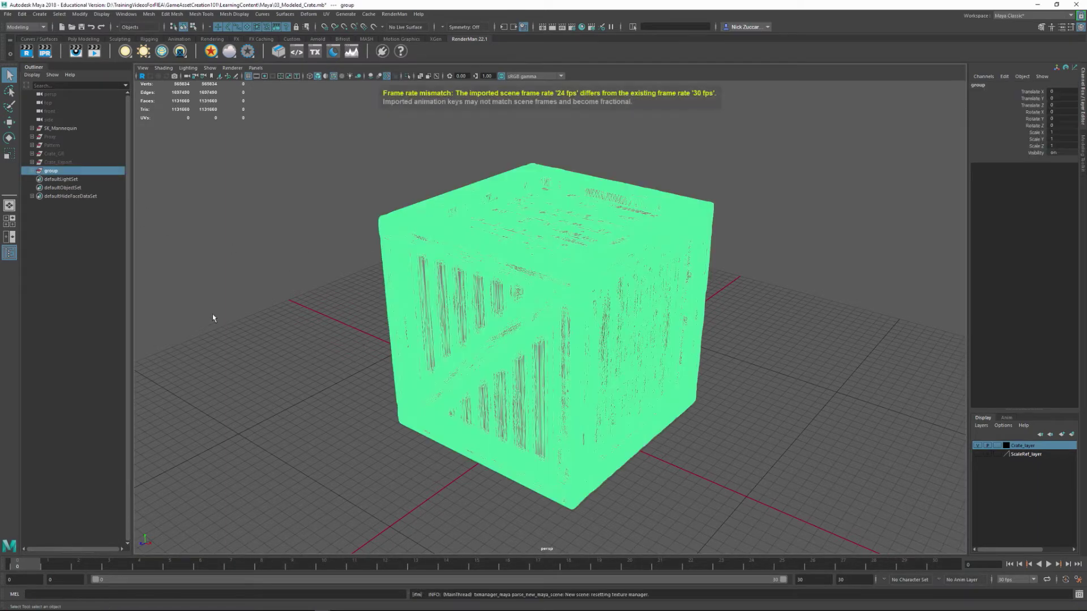
click(32, 170)
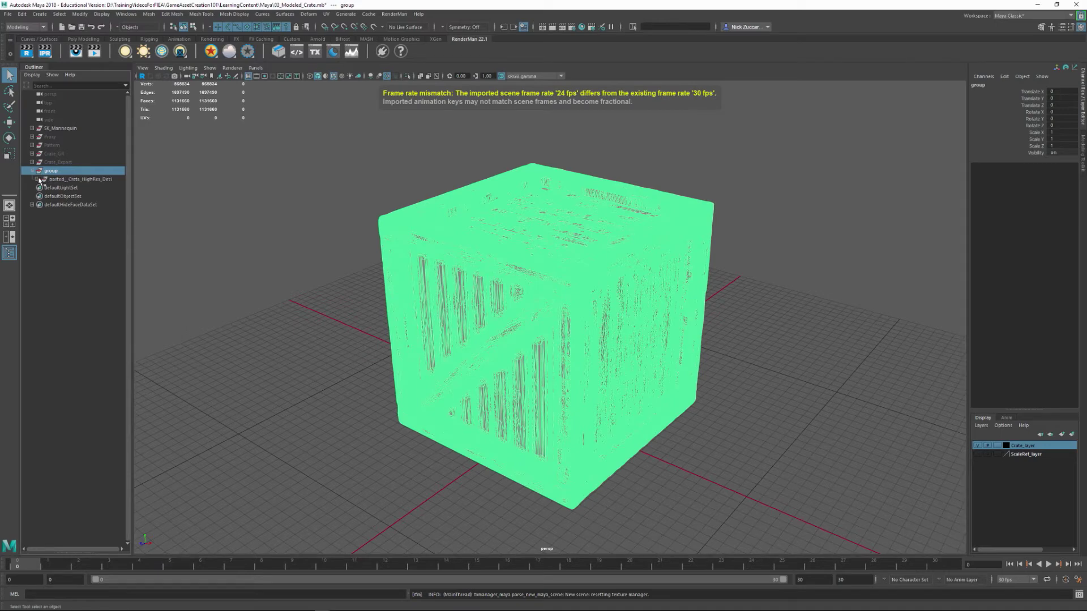
click(37, 179)
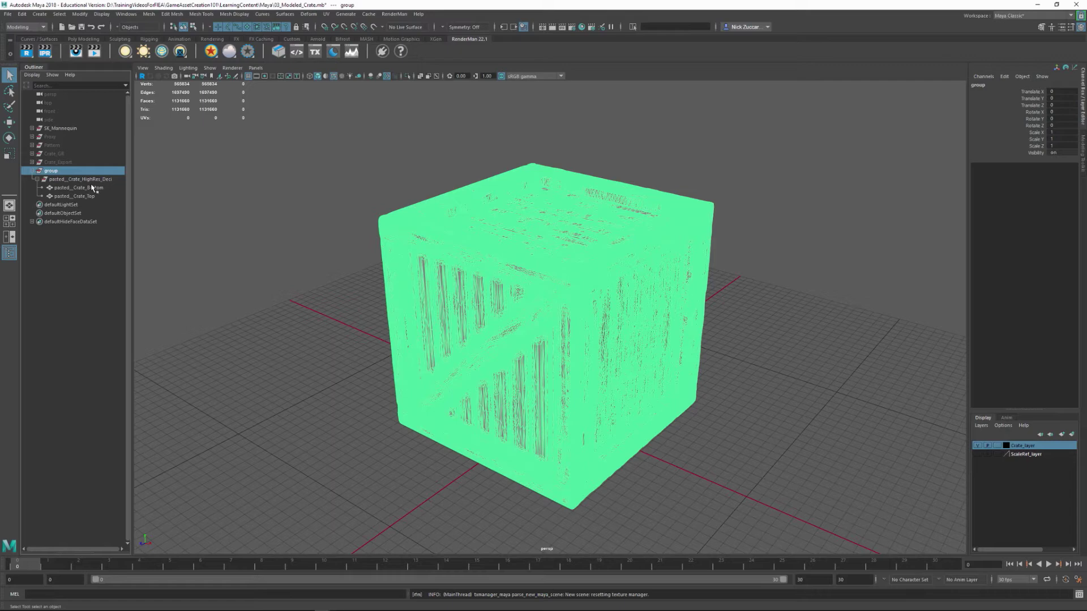
Try to ungroup the pasted Crate_HighRes_Deci group so its two meshes sit directly under the outer group.
click(71, 180)
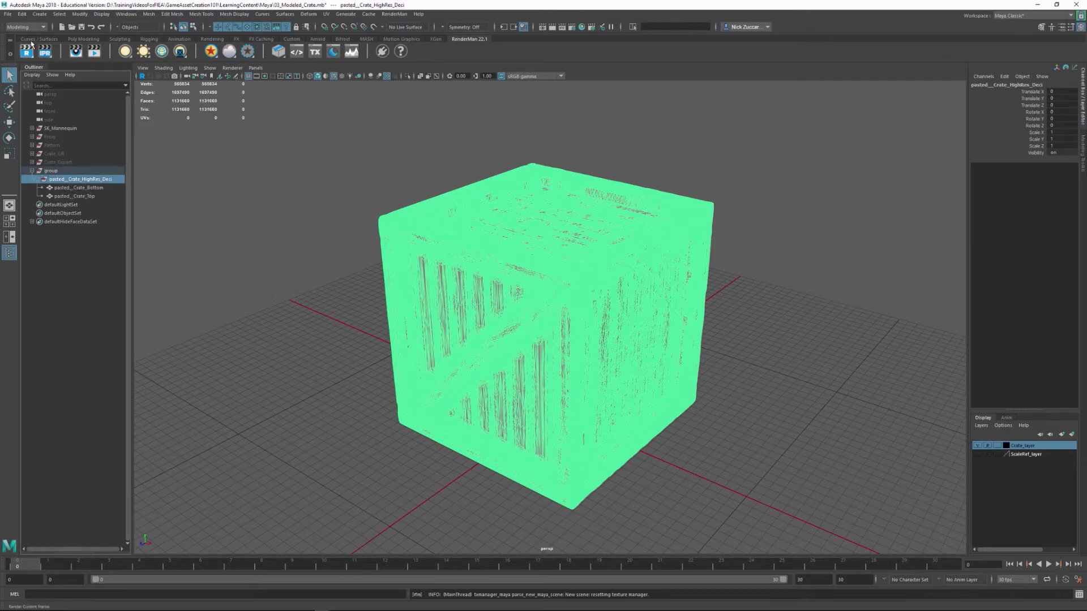
click(24, 15)
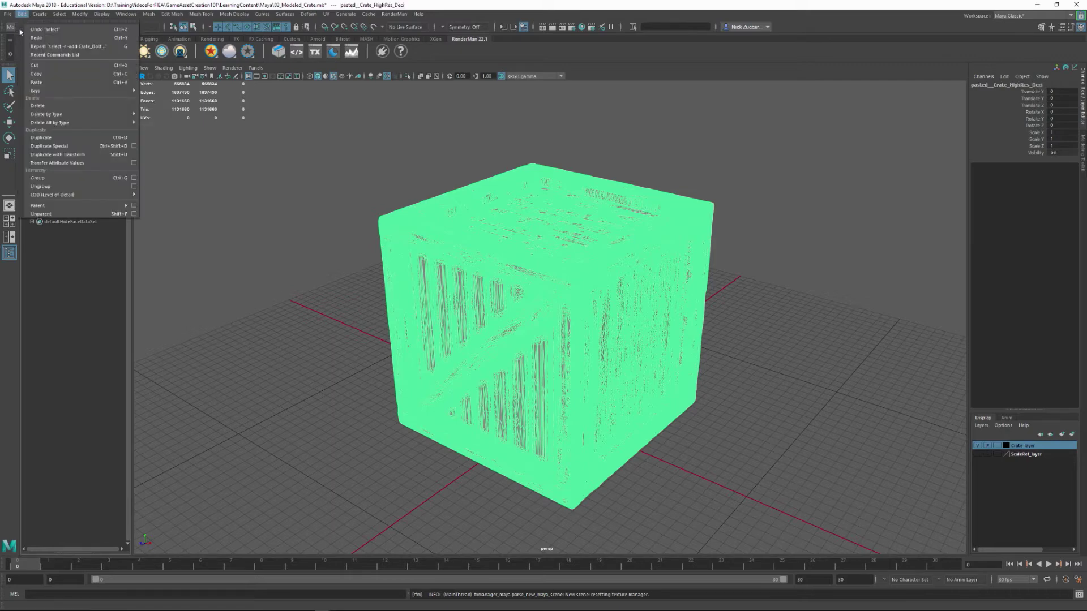
click(67, 186)
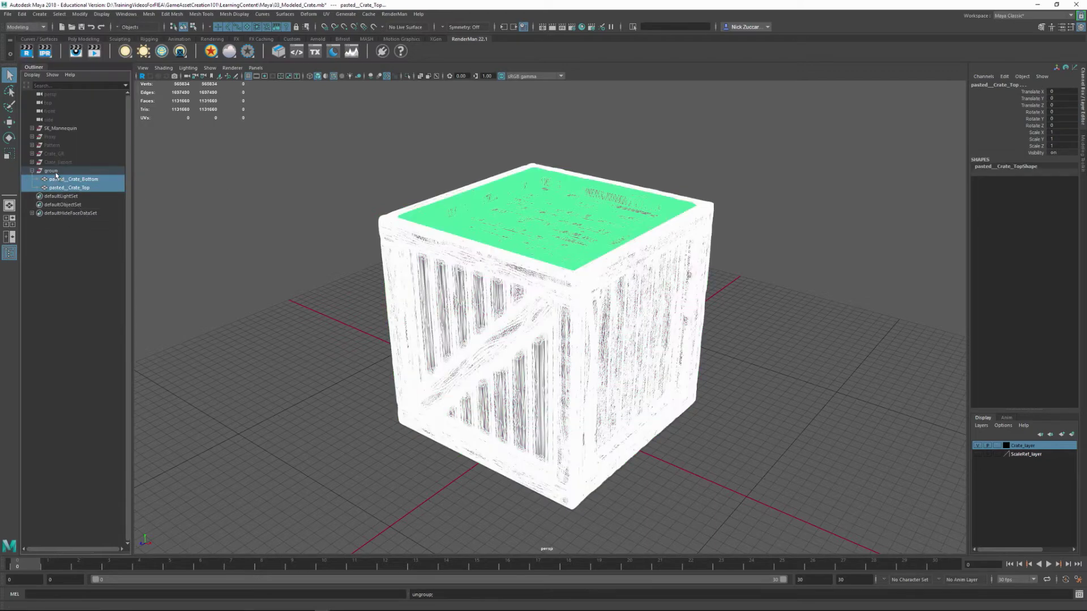
click(53, 171)
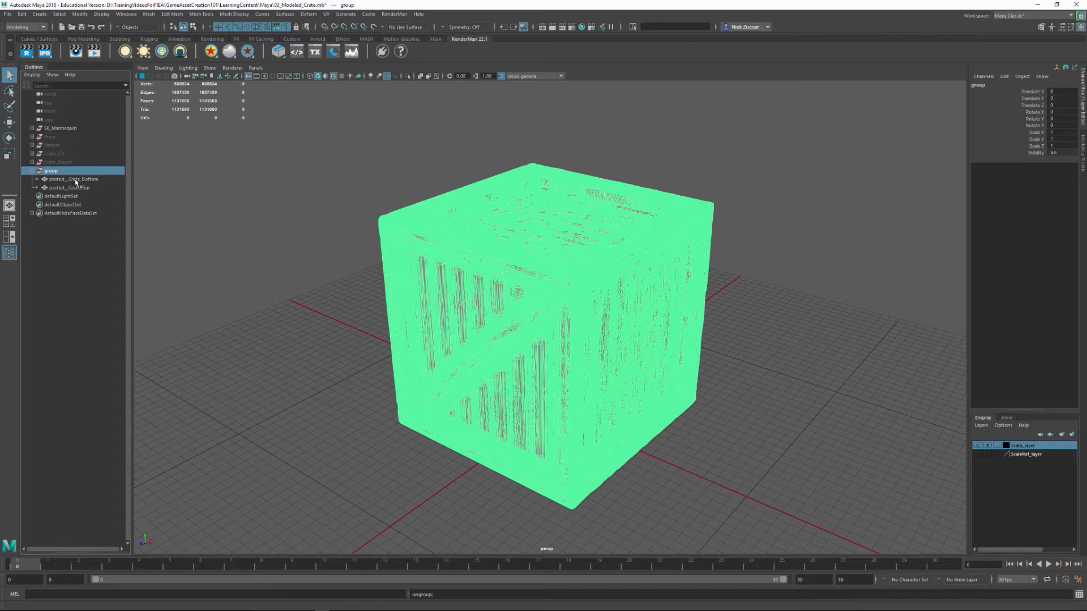
double_click(57, 171)
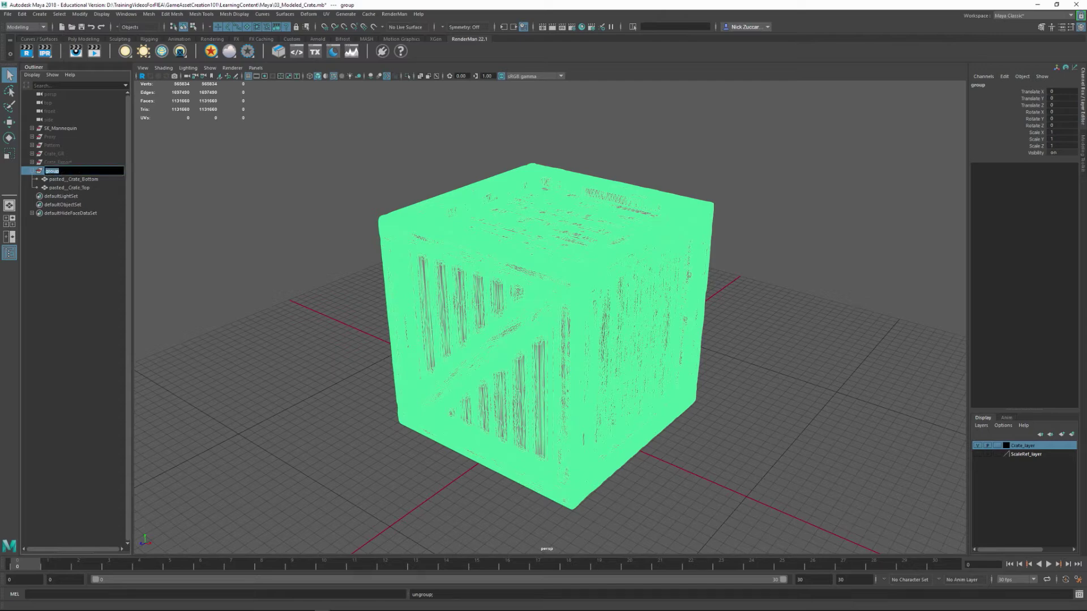
click(71, 188)
Undo the ungrouping of the pasted Crate_HighRes_Deci group.
key(ctrl+z)
key(ctrl+z)
key(ctrl+z)
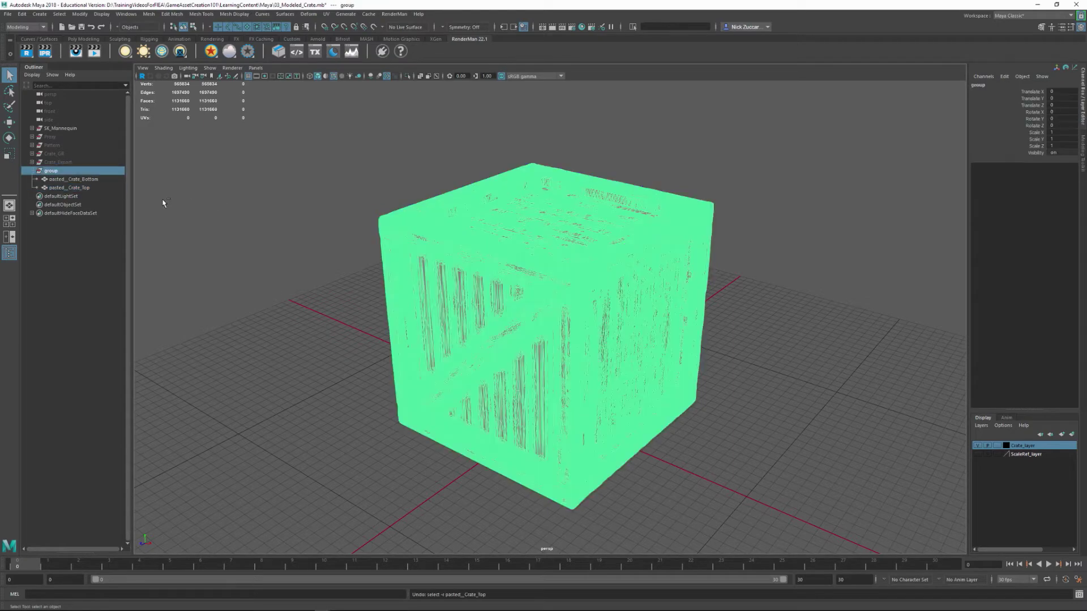
key(ctrl+z)
key(ctrl+z)
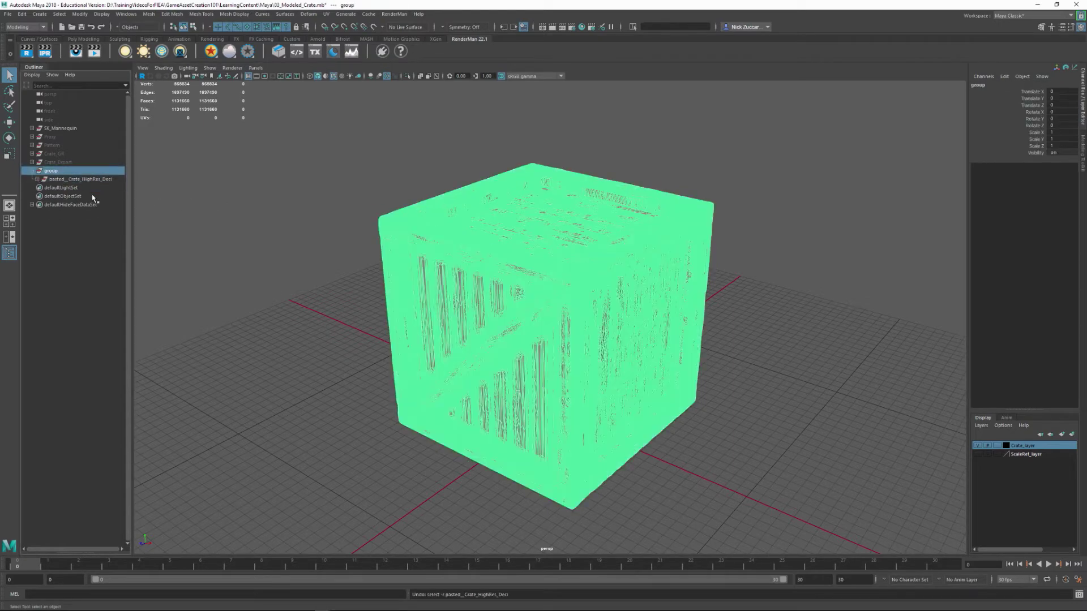
Remove the "pasted__" prefix from the inner group's name, leaving Crate_HighRes_Deci.
click(83, 180)
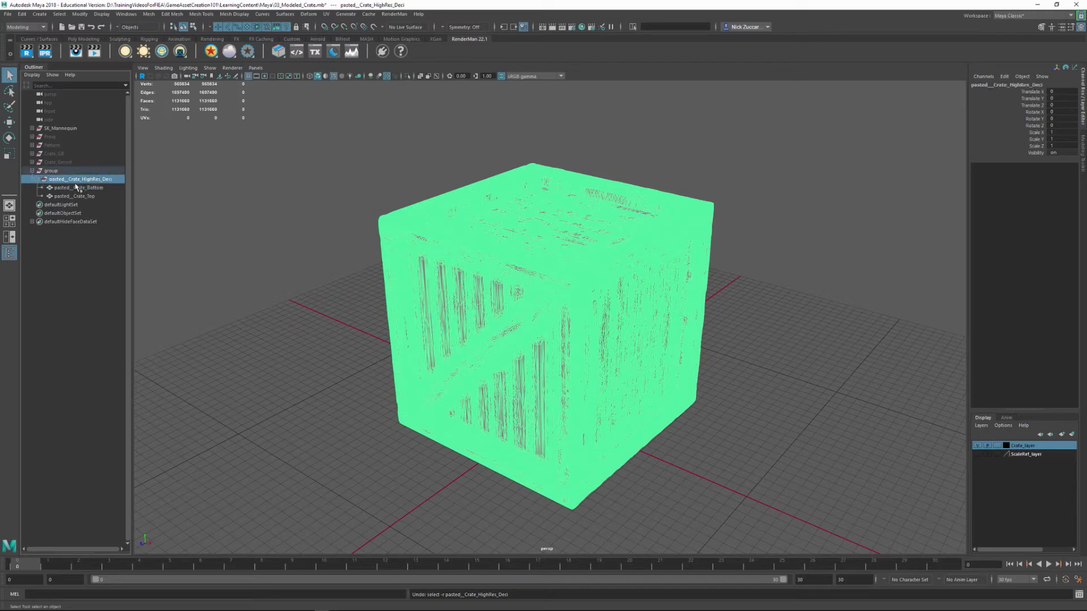
double_click(84, 180)
drag(68, 179, 26, 178)
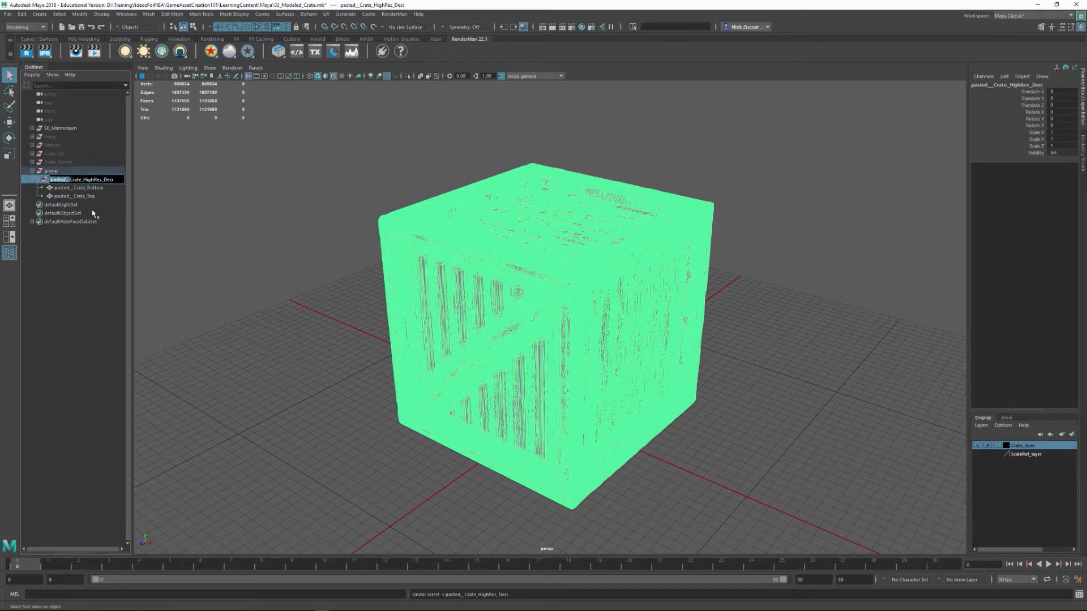
key(BackSpace)
key(Return)
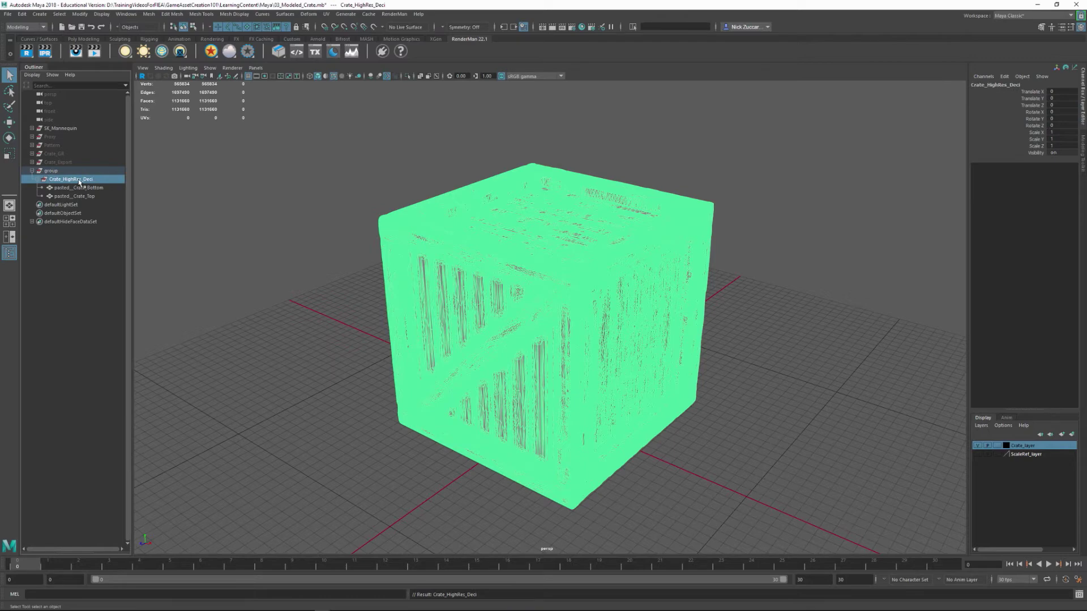
Move Crate_HighRes_Deci out to the scene's top level, delete the empty outer group, and expand Crate_HighRes_Deci.
drag(94, 170, 93, 170)
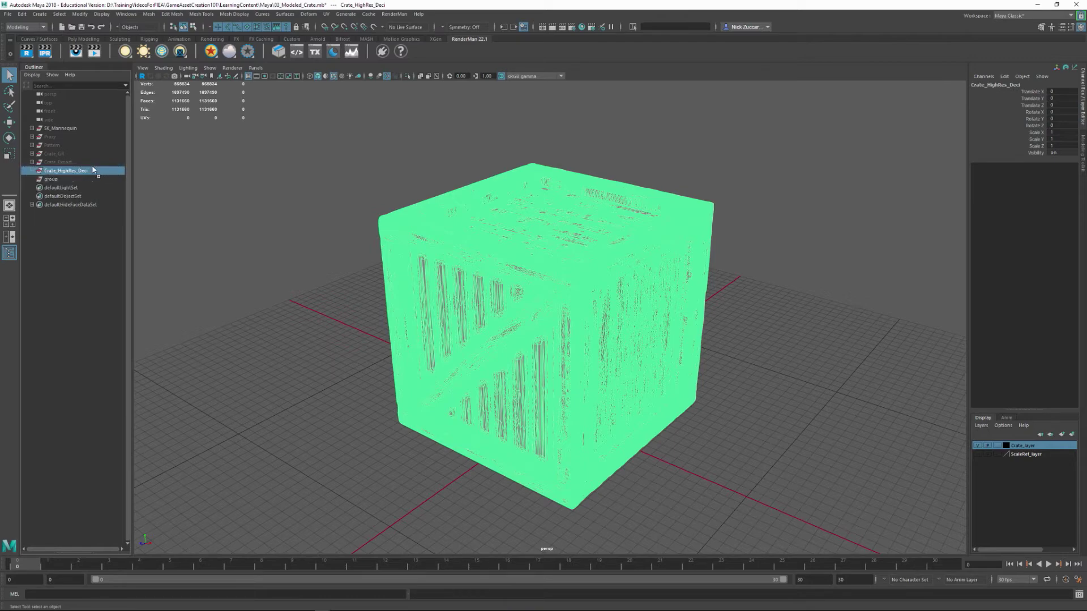
click(50, 179)
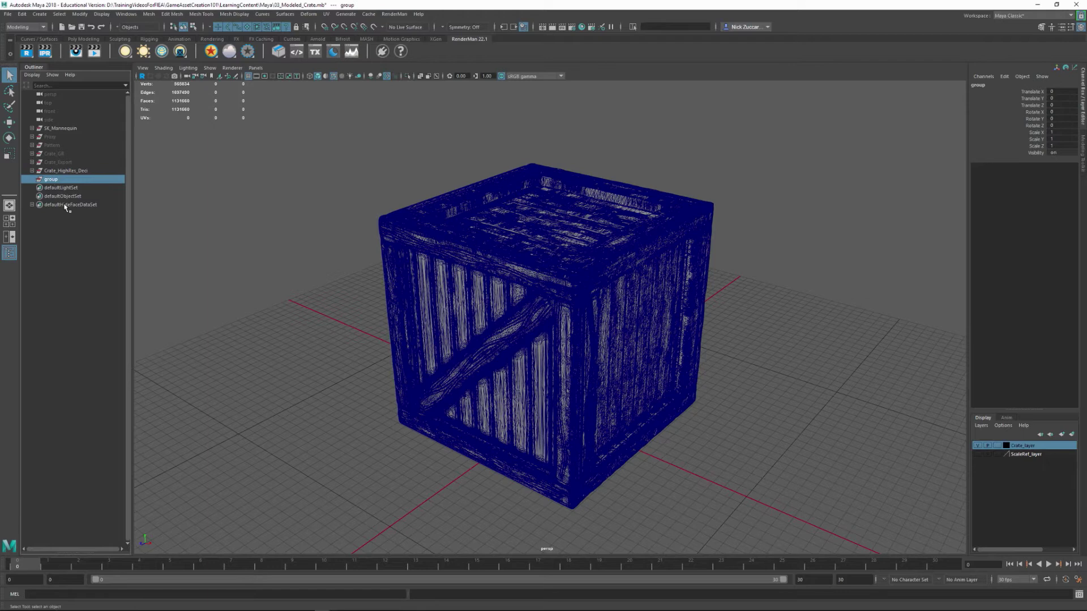
key(Delete)
click(32, 170)
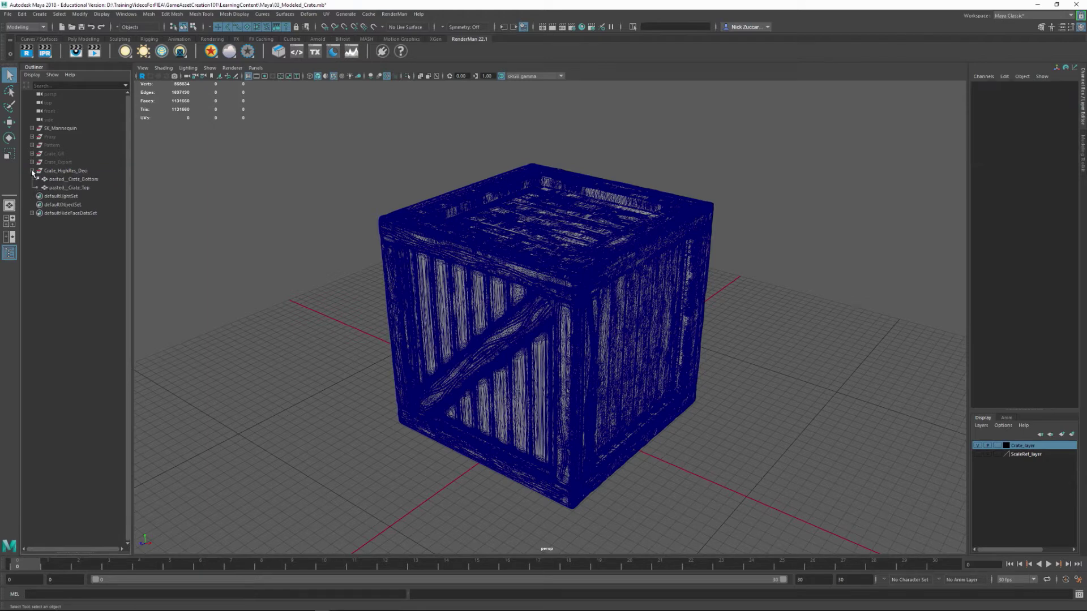
Remove the "pasted__" prefix from the bottom mesh's name, leaving Crate_Bottom.
double_click(79, 179)
drag(70, 179, 53, 180)
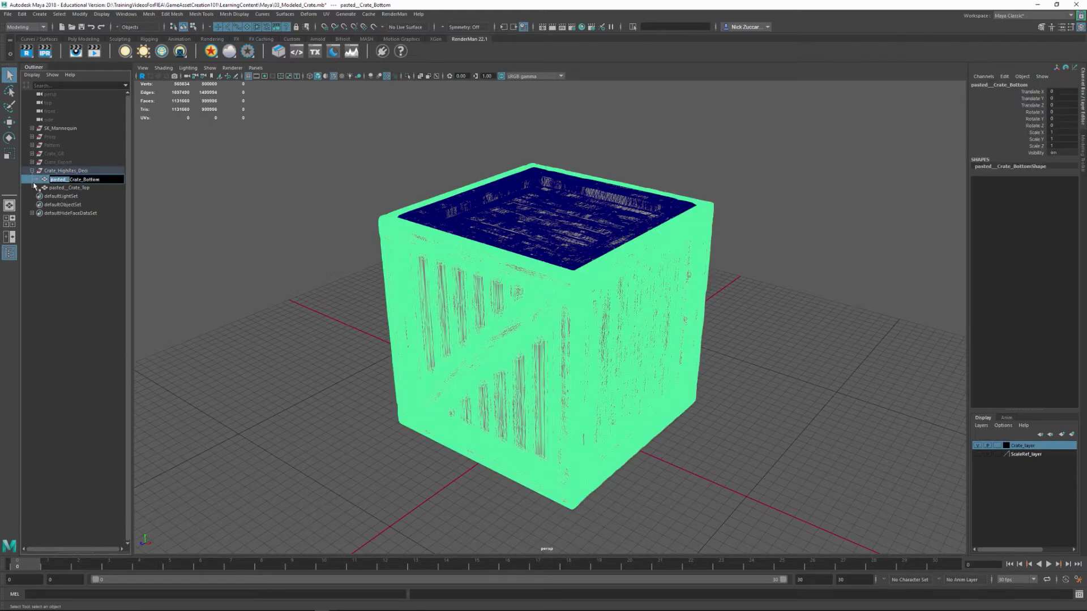
key(Delete)
key(Return)
Remove the "pasted__" prefix from the top mesh's name, leaving Crate_Top.
double_click(68, 188)
key(Home)
key(shift+Right)
key(shift+Right)
key(shift+Right)
key(shift+Right)
key(shift+Right)
key(shift+Right)
key(shift+Right)
key(shift+Right)
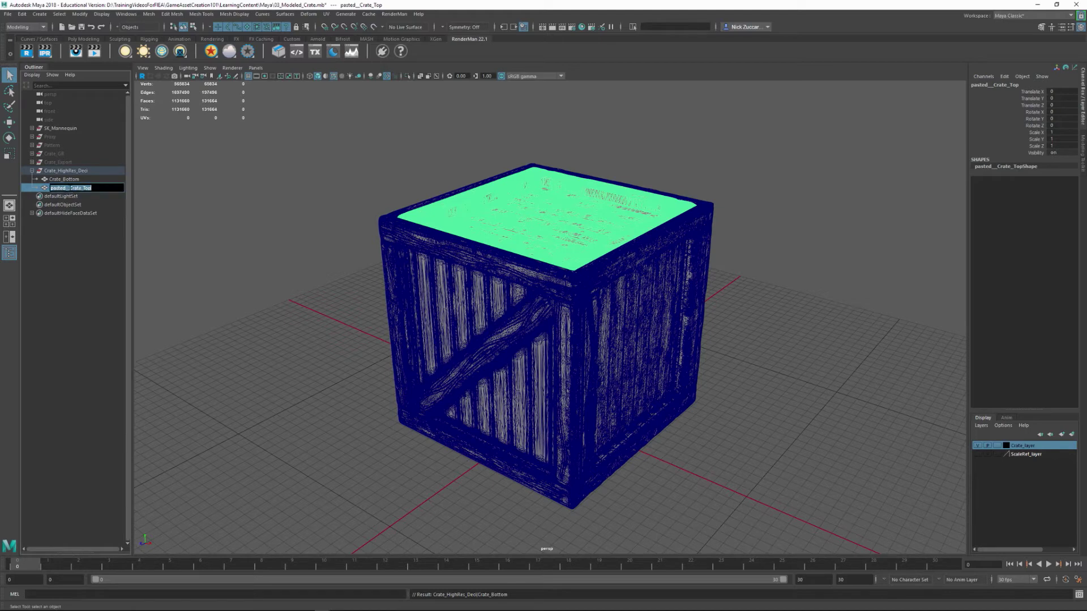
key(Delete)
key(Return)
Turn off the wireframe-on-shaded display, clear the selection and view the crate as plain shaded surfaces.
click(71, 180)
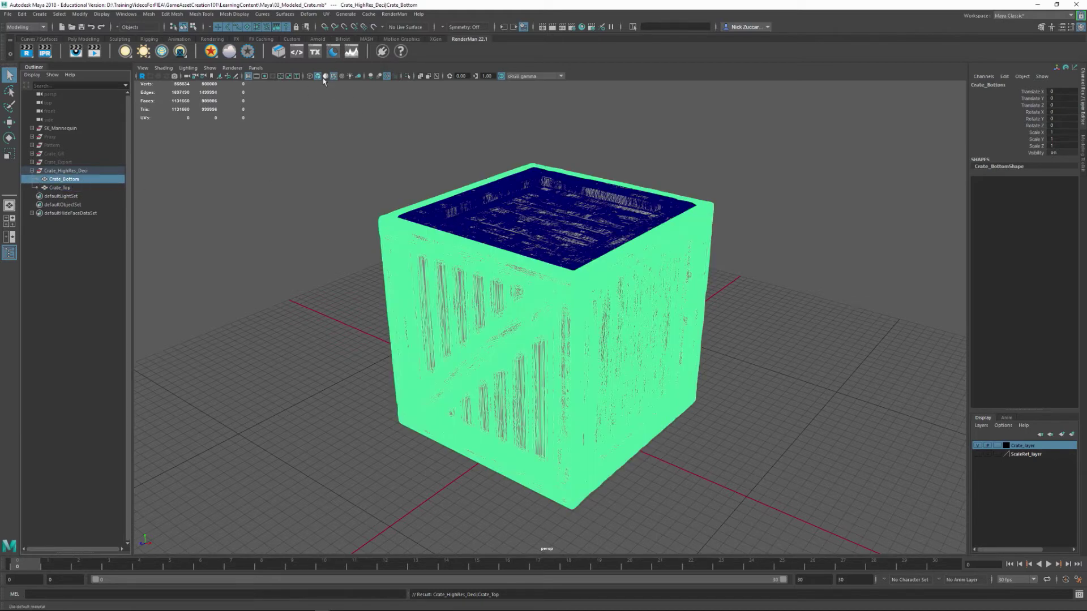
click(308, 278)
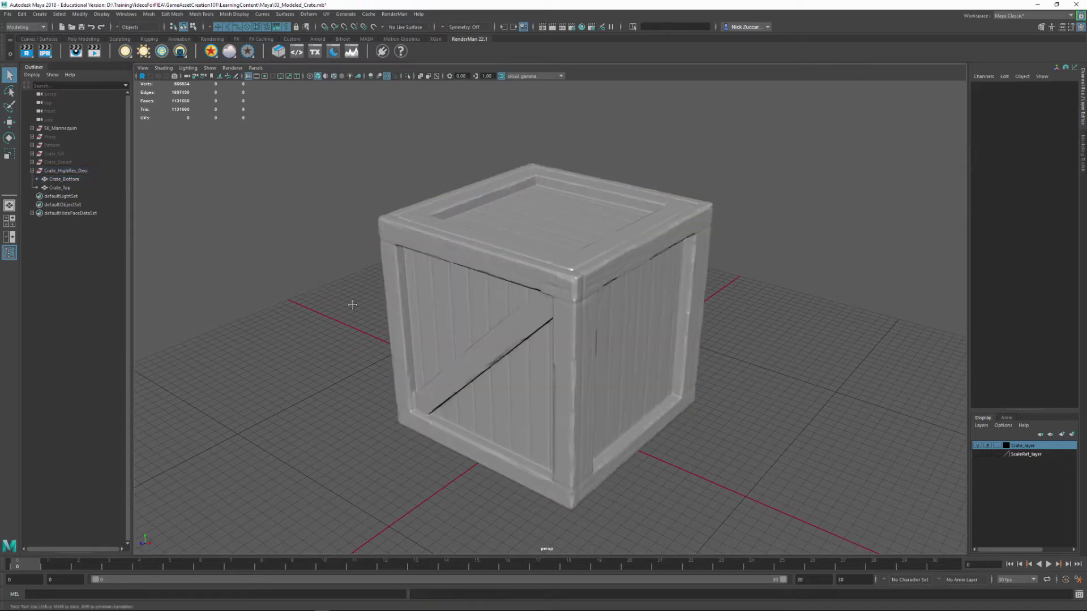
alt+middle_drag(351, 304, 325, 296)
alt+right_drag(325, 296, 324, 328)
alt+drag(325, 328, 301, 307)
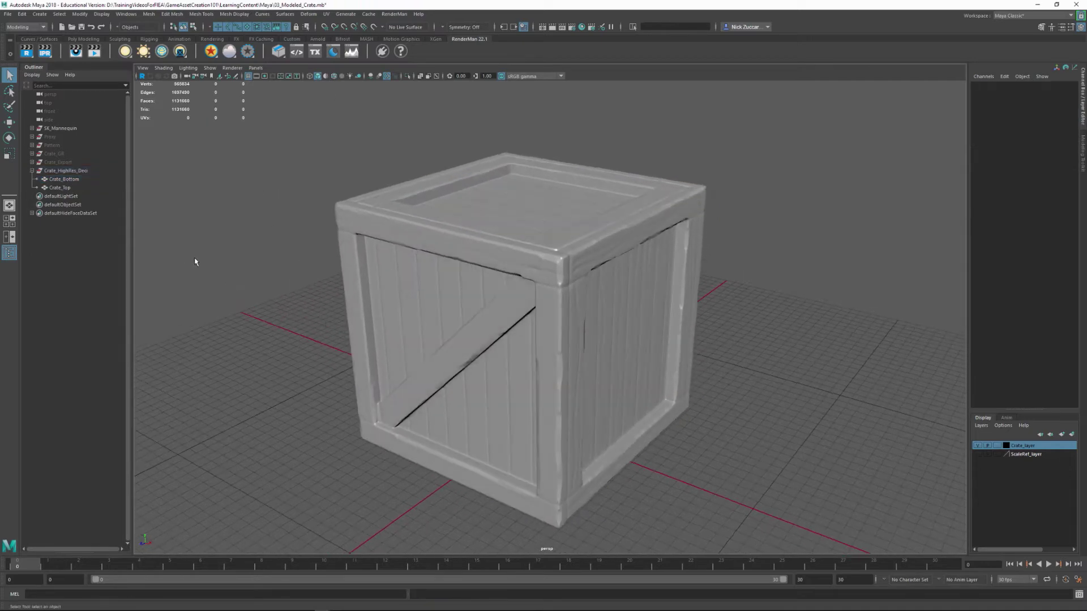
alt+drag(195, 261, 346, 283)
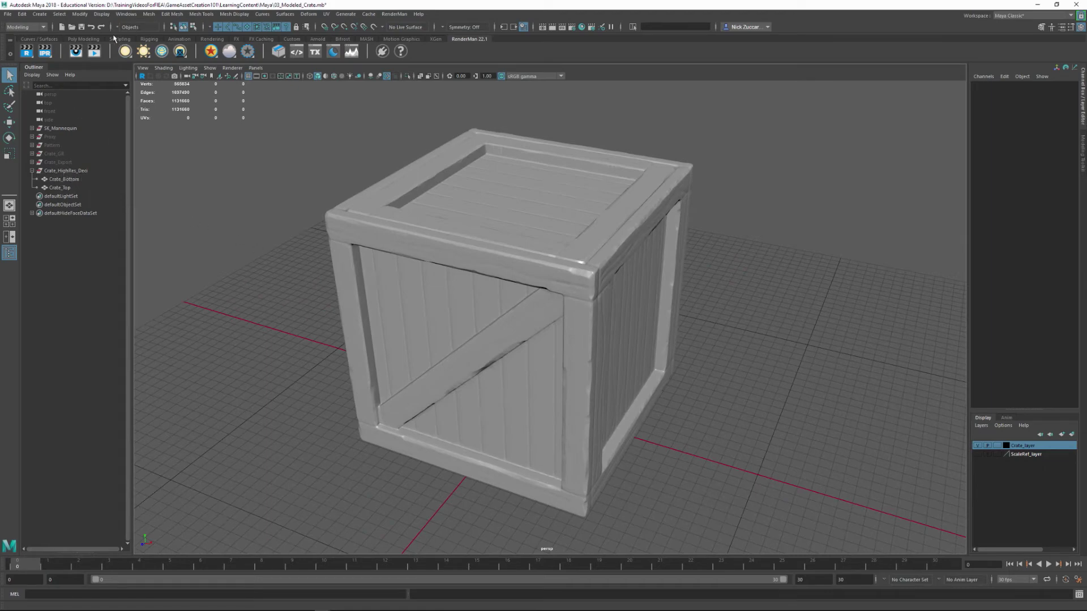
Save the scene as a new Maya Binary file named 09_Modeled_Crate_HighRes.mb in the same Maya folder.
click(7, 14)
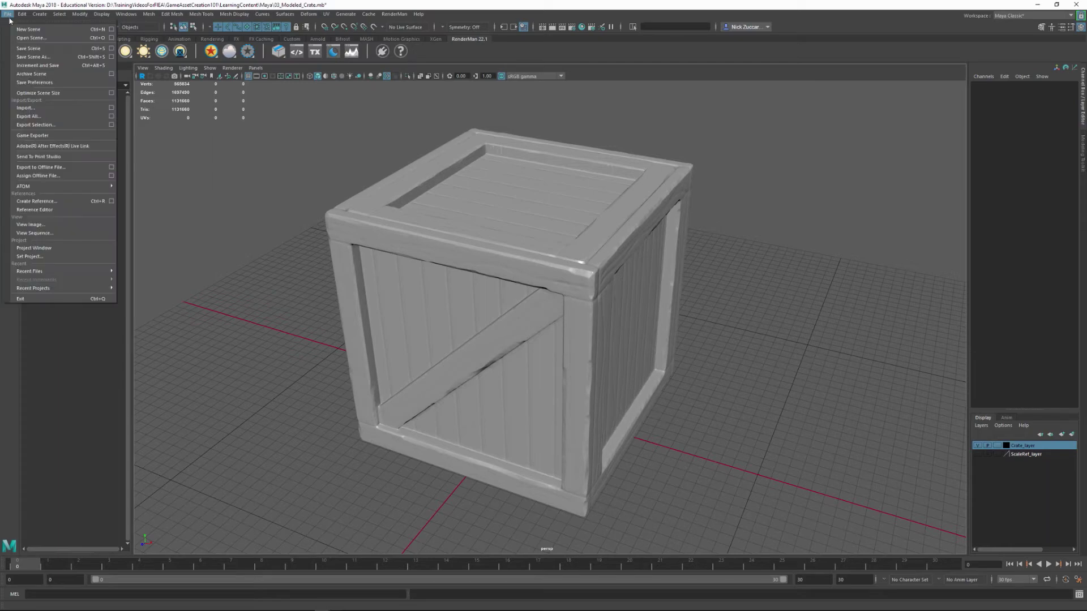
click(61, 57)
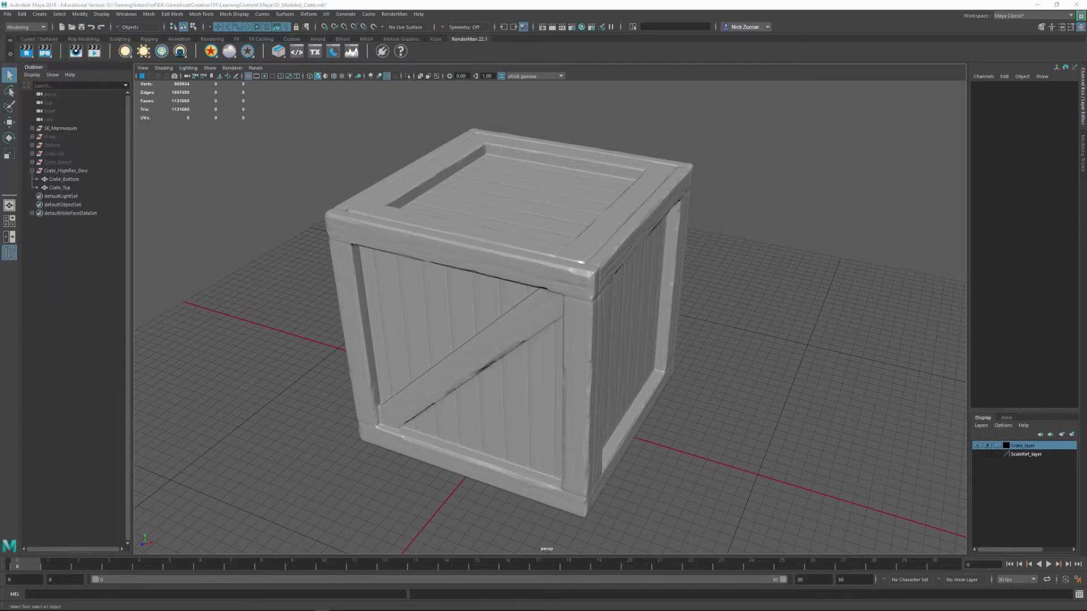
key(ctrl+shift+s)
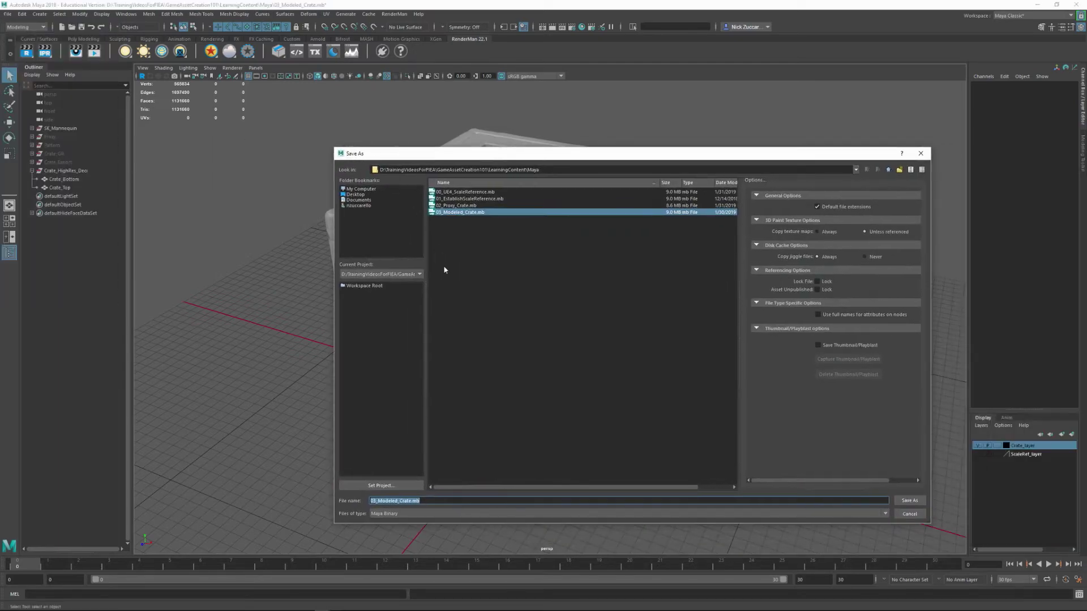
click(381, 500)
text(9)
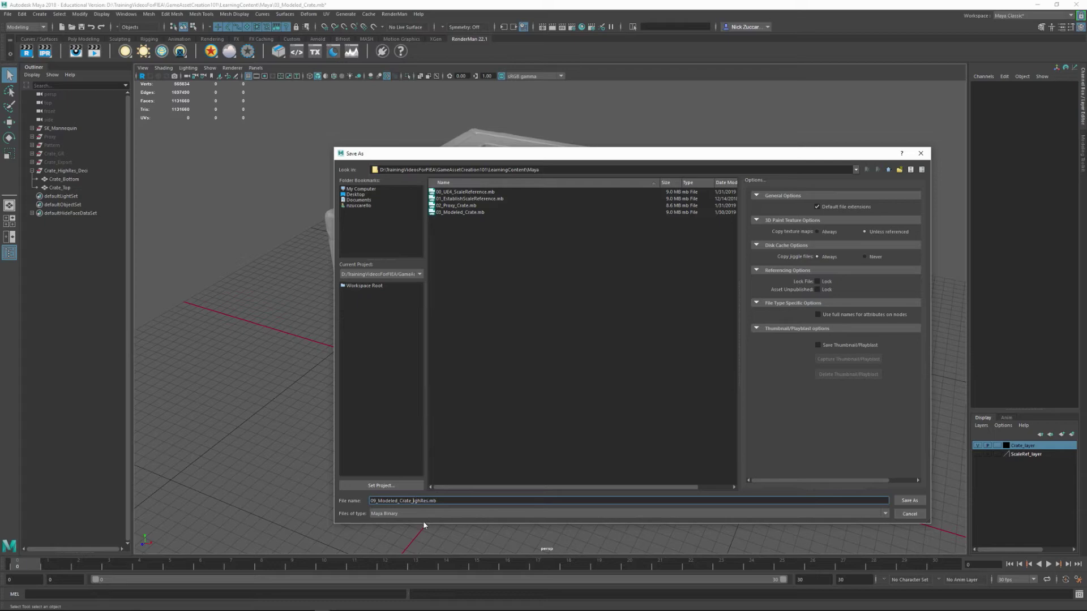
text(H)
click(918, 501)
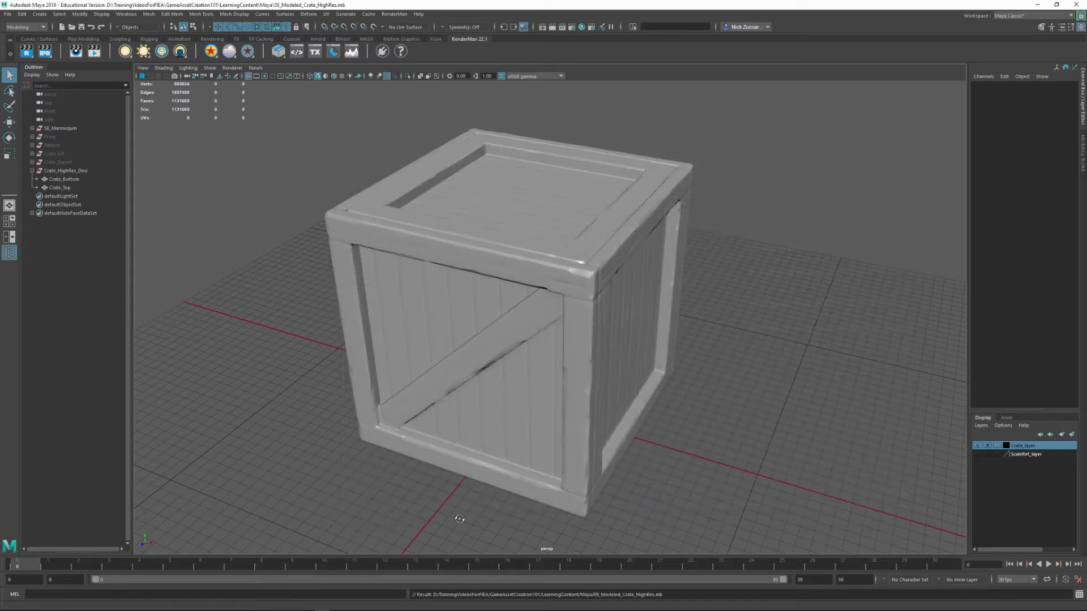
alt+drag(460, 518, 445, 484)
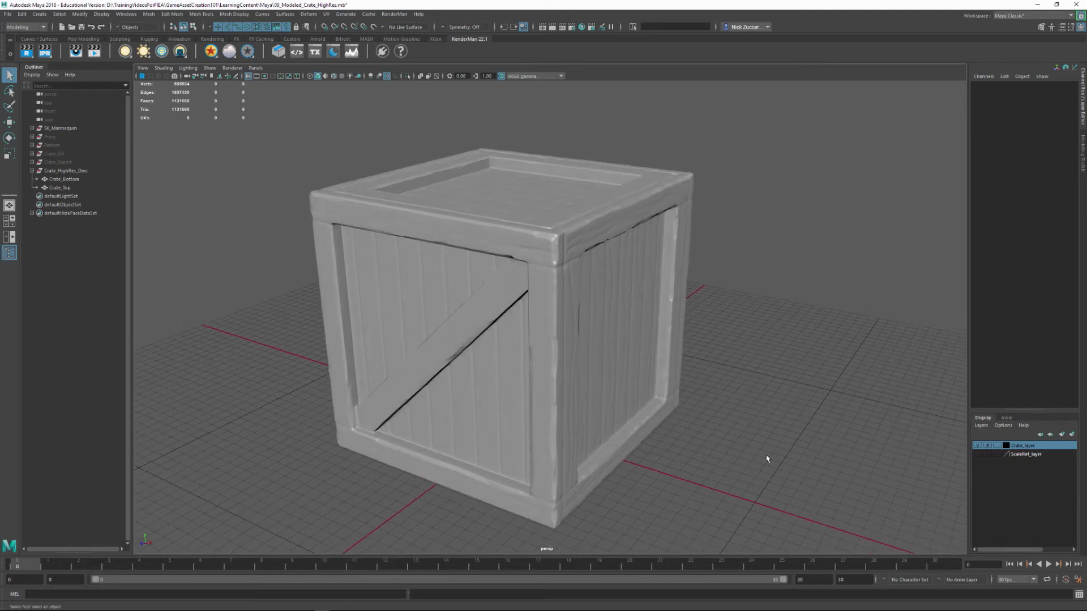
mouse_move(752, 408)
alt+mouse_down()
mouse_move(734, 416)
mouse_move(750, 422)
alt+mouse_up()
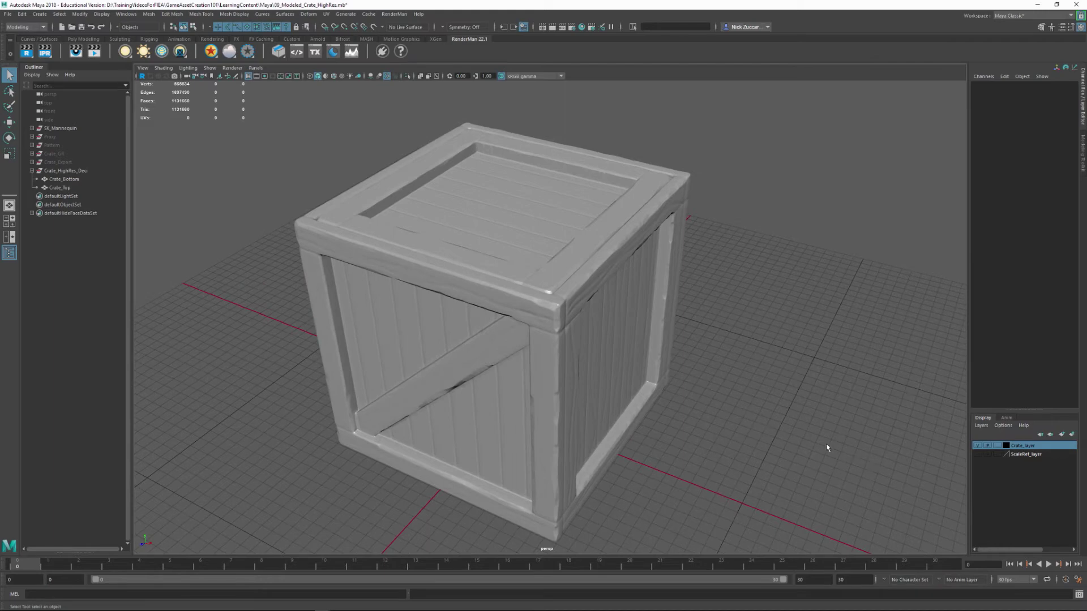
alt+drag(739, 425, 756, 381)
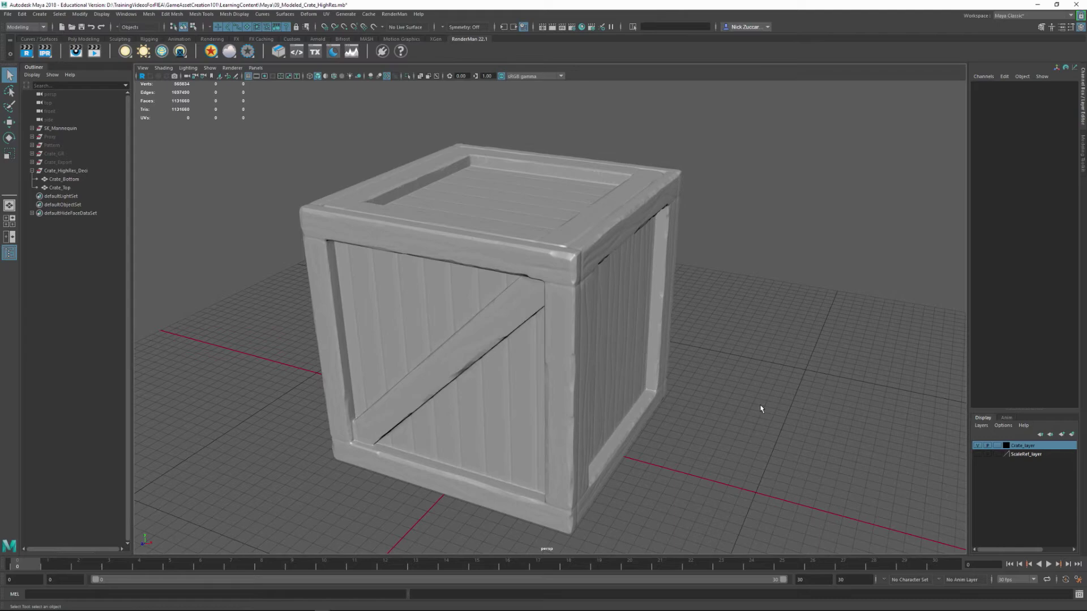
alt+drag(743, 345, 746, 354)
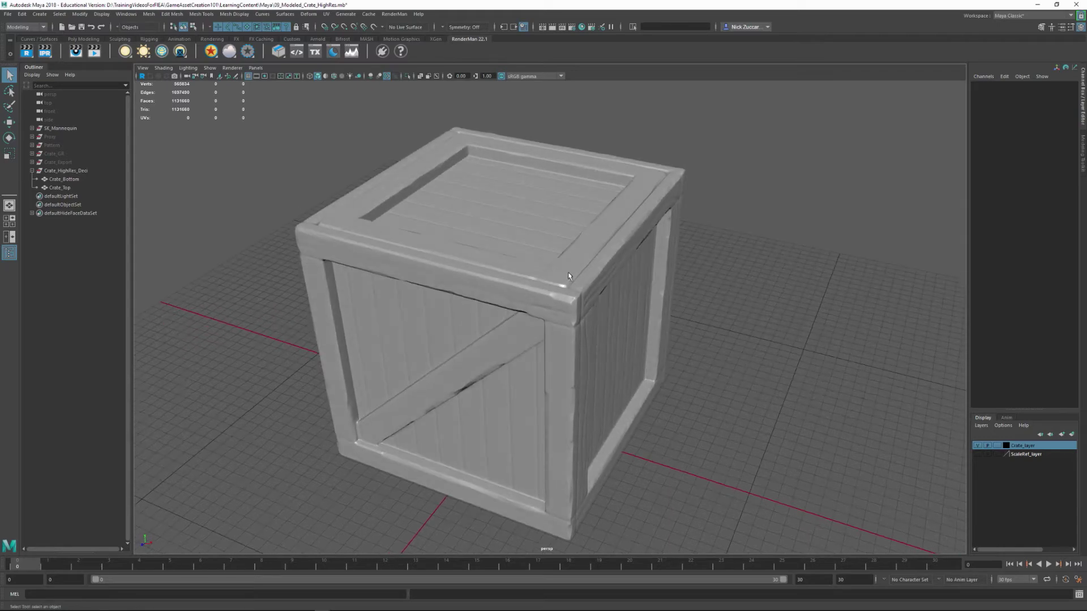
Hide the Crate_Bottom mesh so only the crate's top is shown, and look up the Hide commands.
click(73, 181)
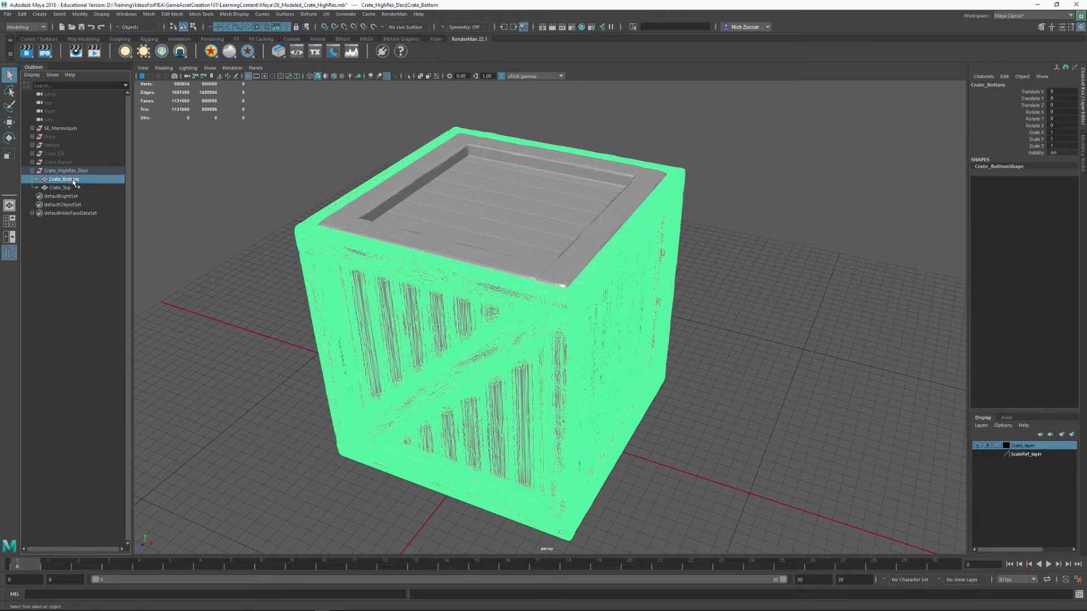
key(ctrl+h)
click(102, 13)
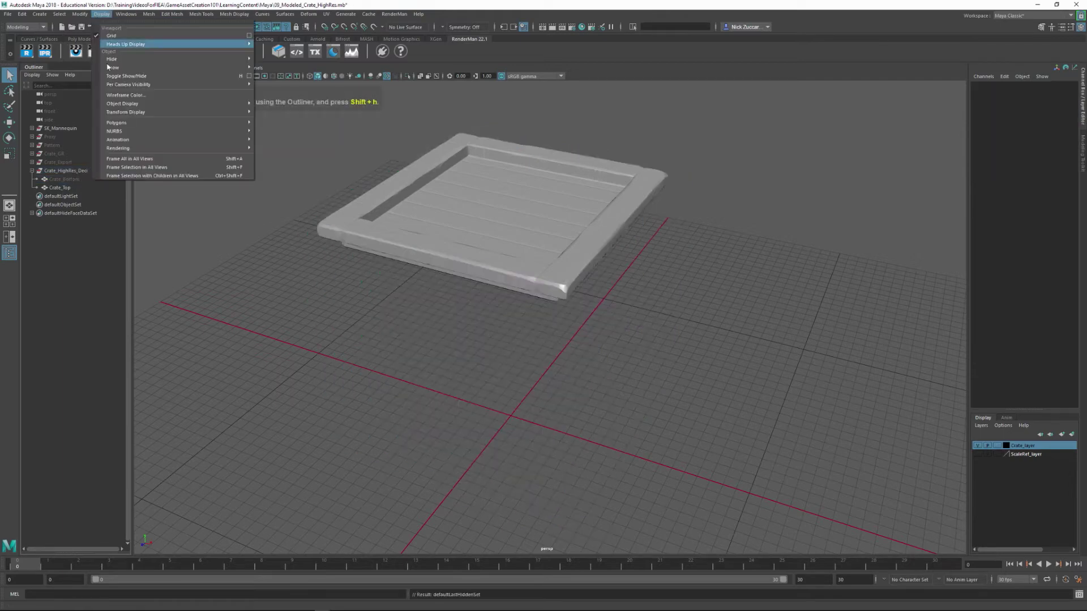
mouse_move(169, 68)
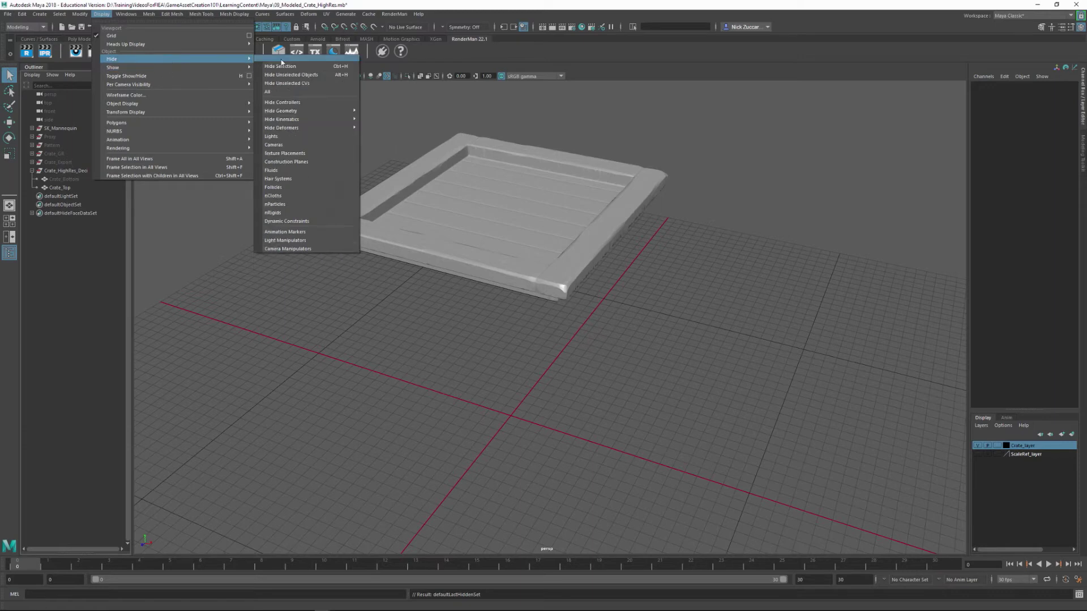
click(266, 7)
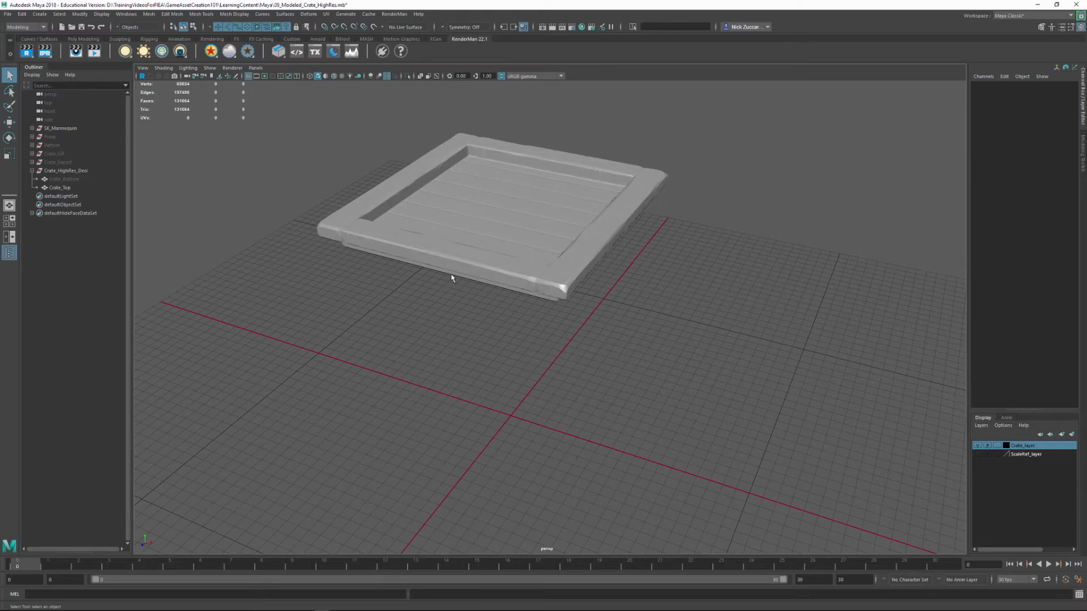
Select the Crate_Top mesh and make it the live surface.
alt+drag(451, 277, 504, 281)
click(496, 280)
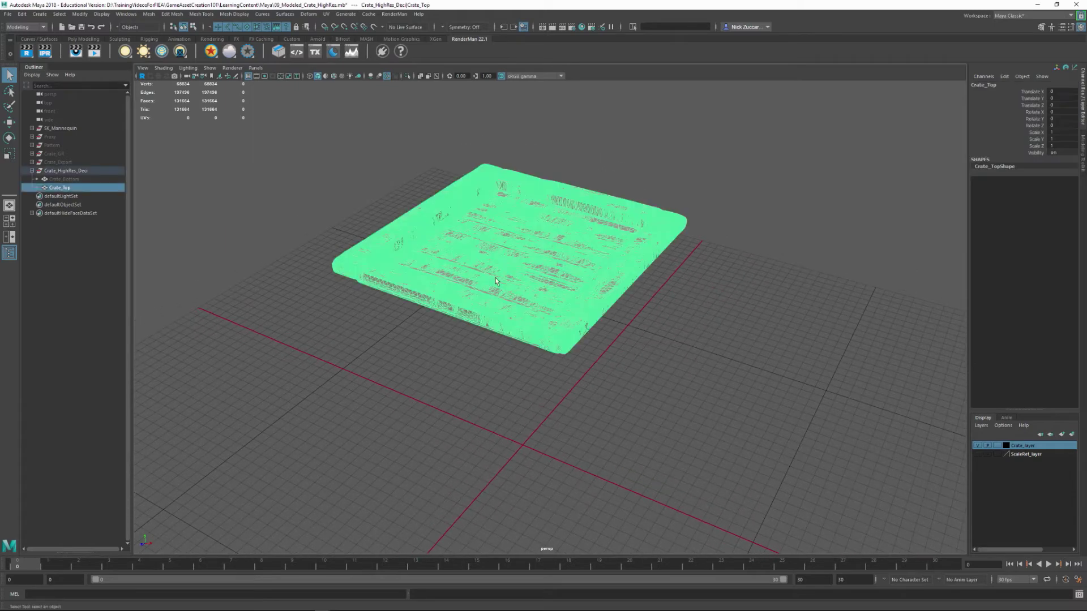
click(374, 28)
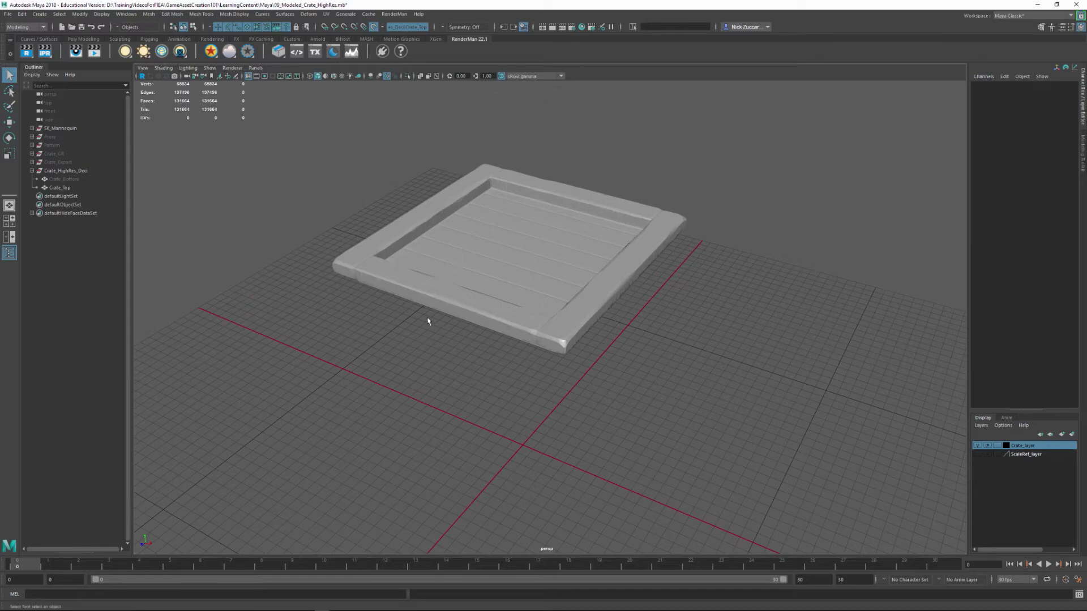
Examine the frame and planks of the live Crate_Top mesh from several angles.
alt+right_drag(388, 295, 488, 315)
alt+drag(488, 315, 460, 356)
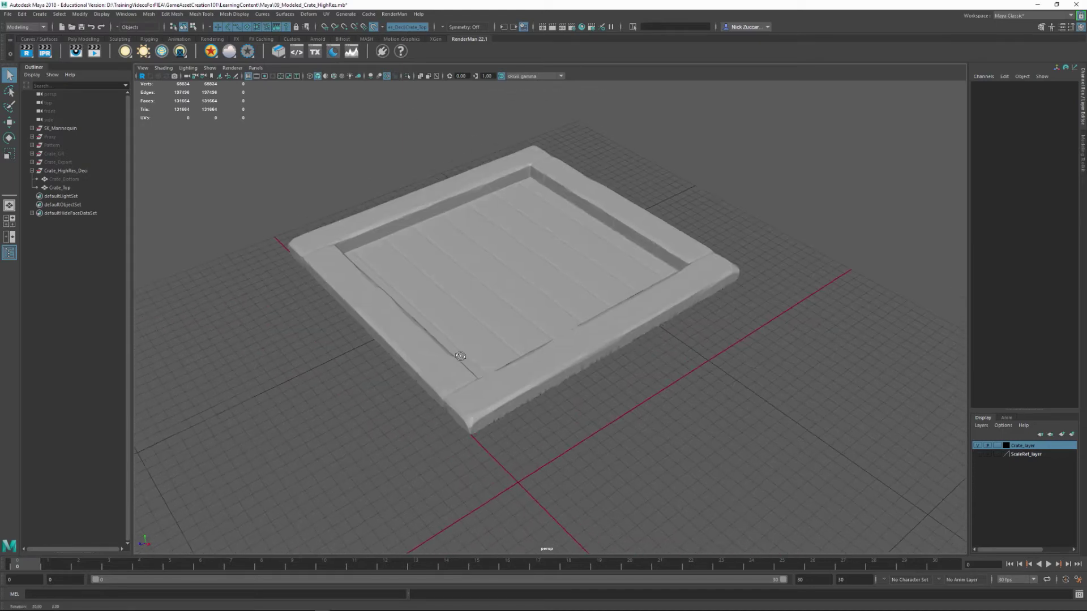
alt+right_drag(461, 357, 480, 360)
alt+drag(480, 360, 509, 360)
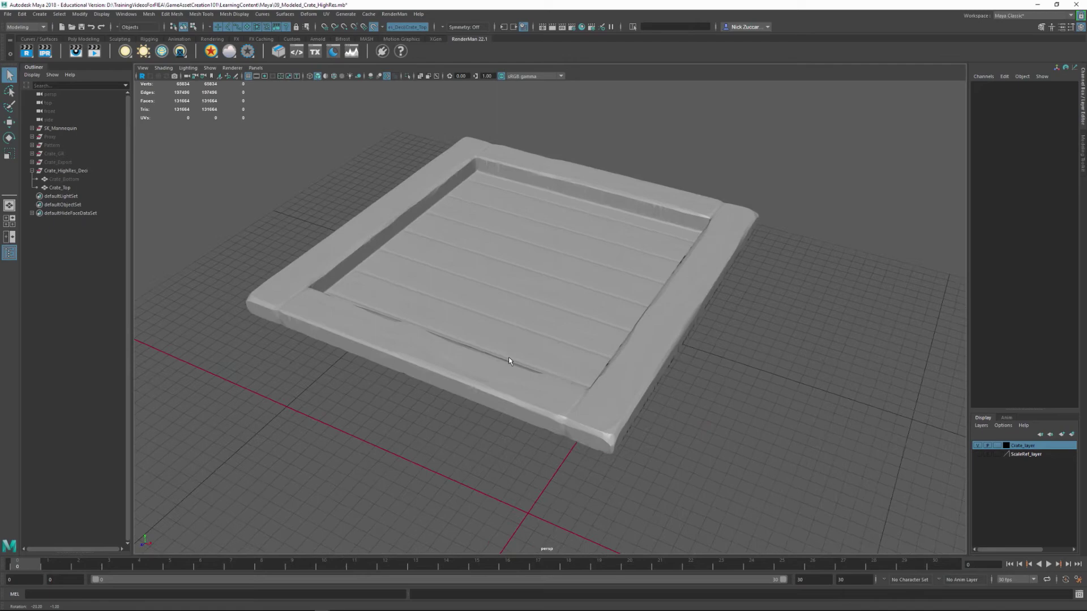
alt+right_drag(509, 360, 558, 360)
alt+drag(558, 359, 544, 372)
alt+middle_drag(544, 373, 602, 369)
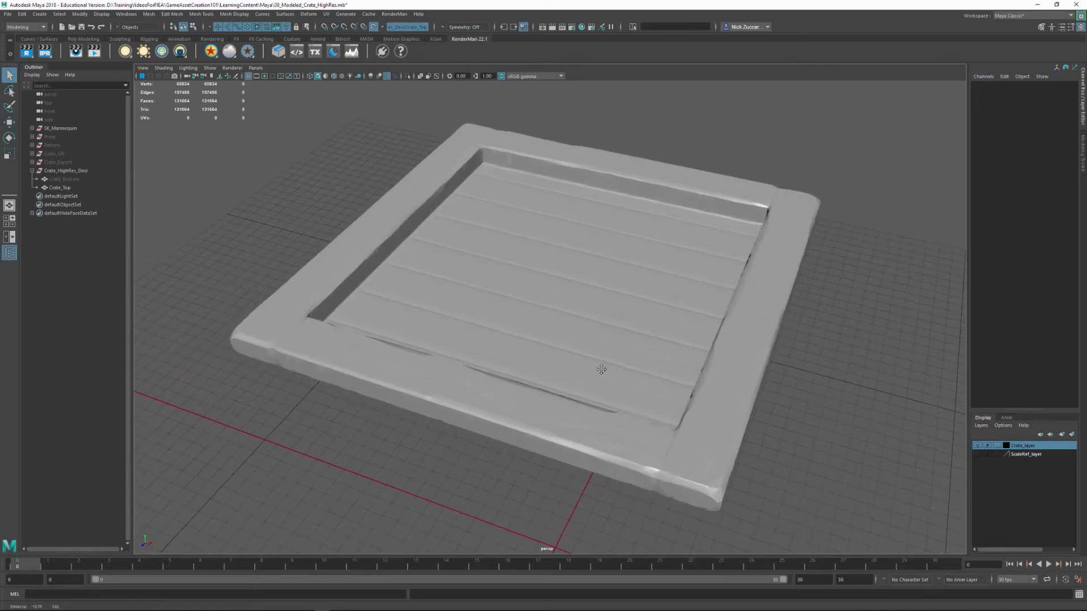
alt+right_drag(602, 369, 623, 373)
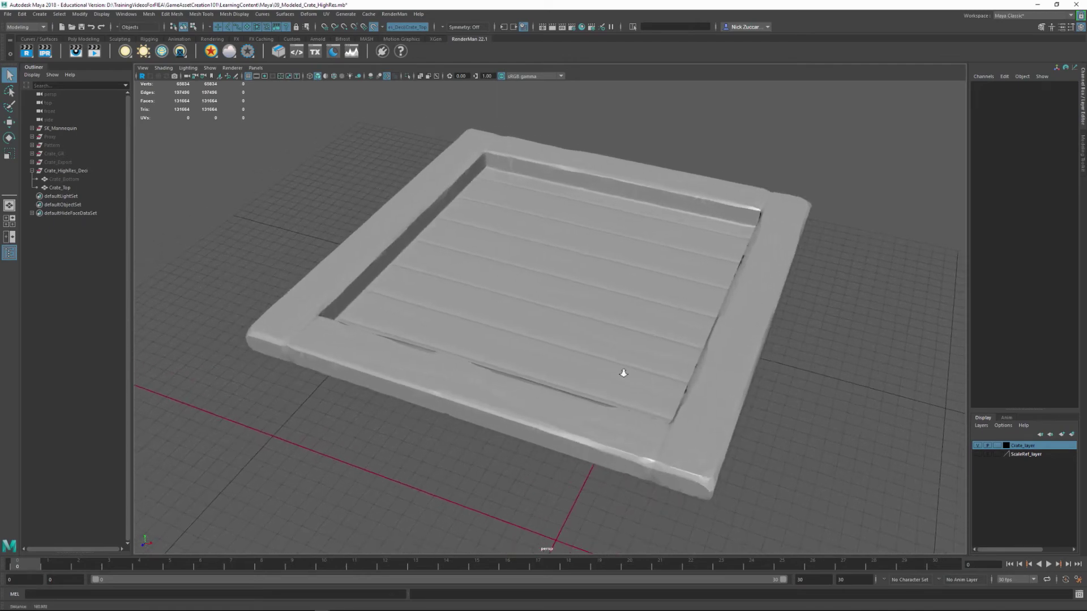
With Quad Draw, build two quads that meet in a mitre at one outer corner of Crate_Top's frame.
click(1040, 27)
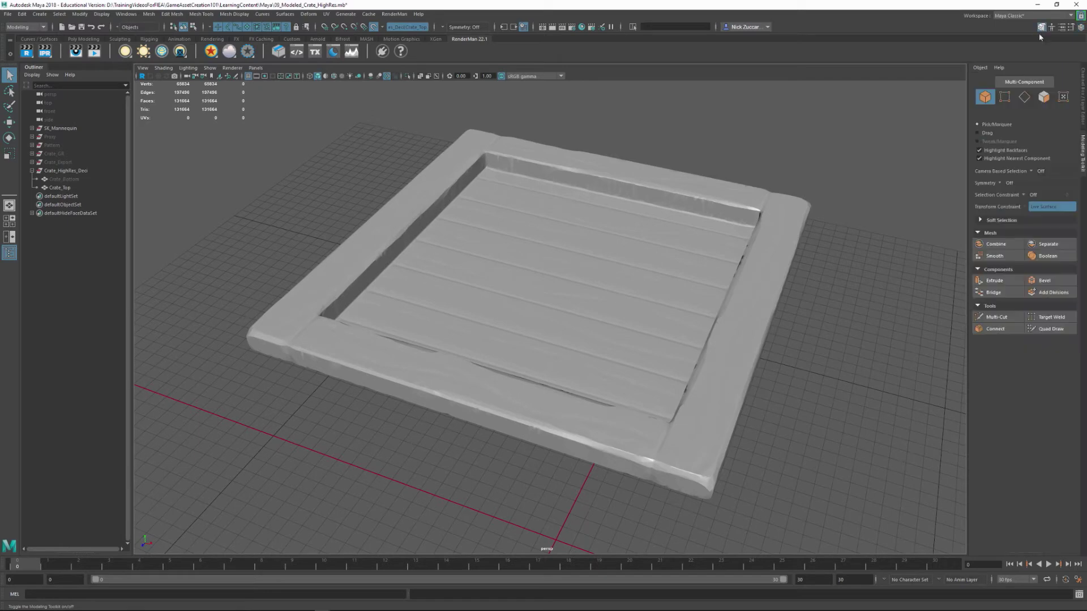
click(1050, 330)
alt+drag(303, 363, 306, 393)
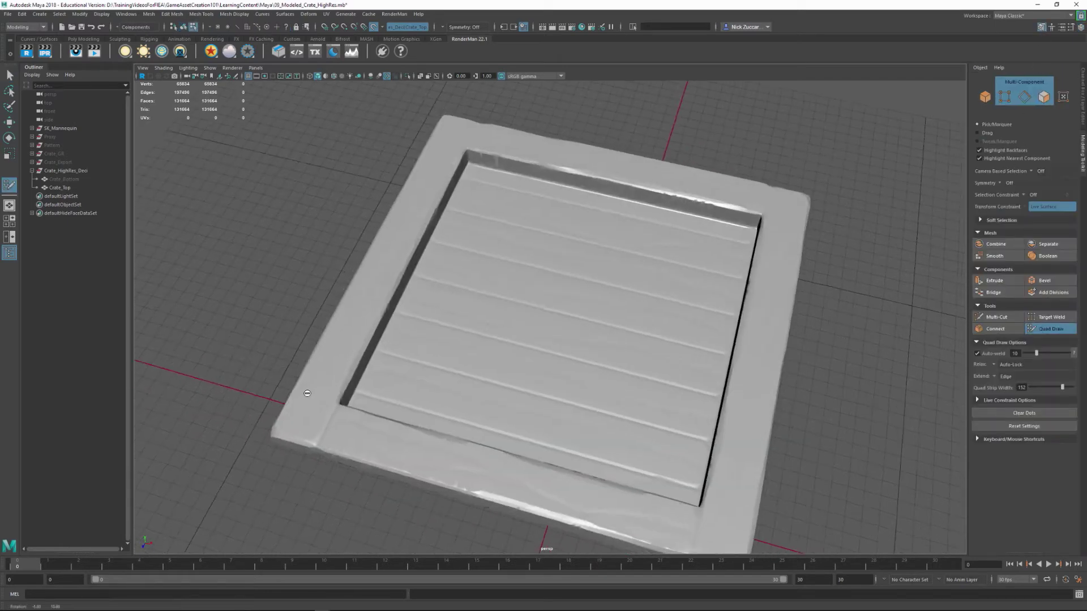
alt+middle_drag(306, 393, 364, 310)
alt+drag(364, 310, 332, 332)
alt+right_drag(332, 332, 395, 352)
alt+drag(394, 352, 347, 347)
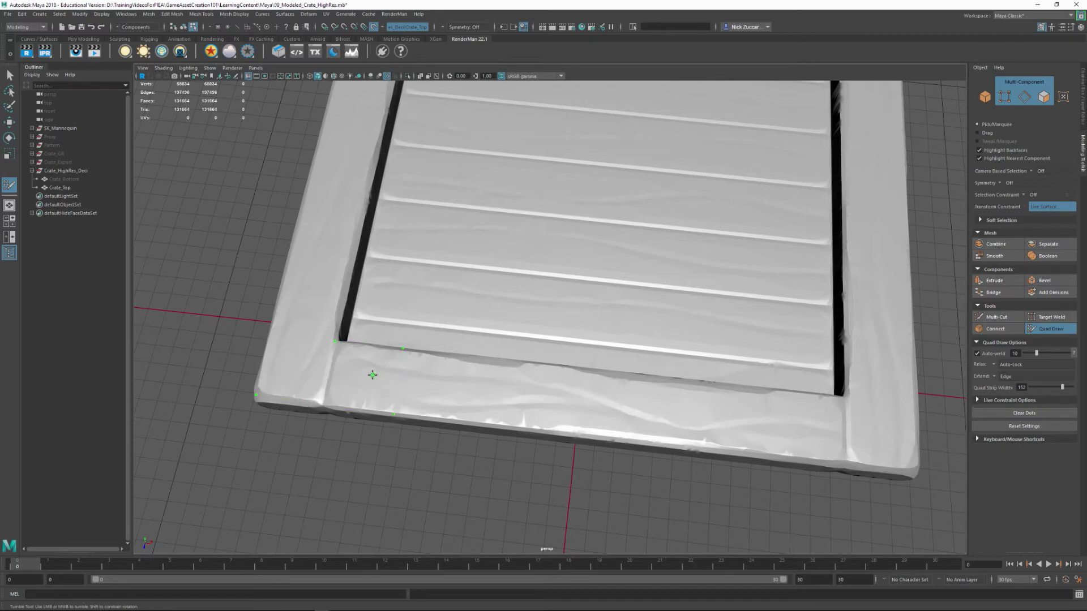
shift+click(370, 374)
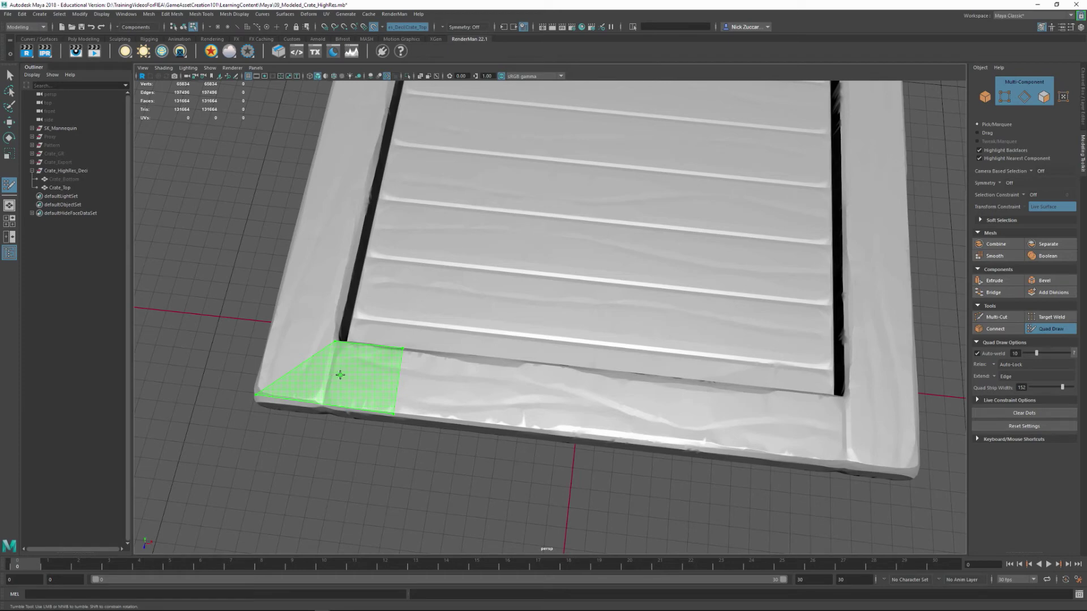
shift+click(368, 369)
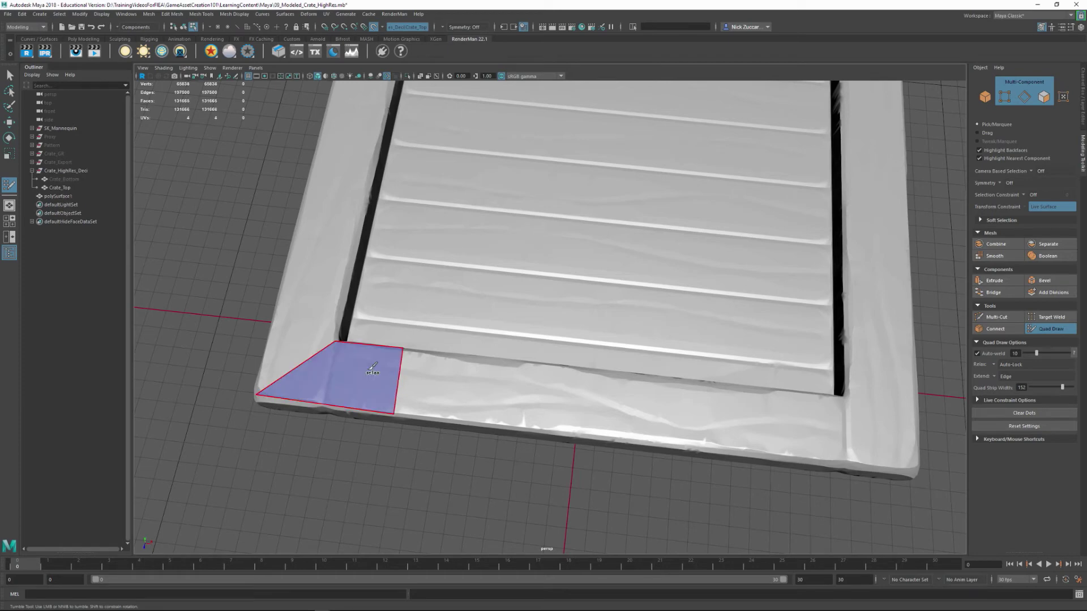
alt+drag(368, 371, 396, 304)
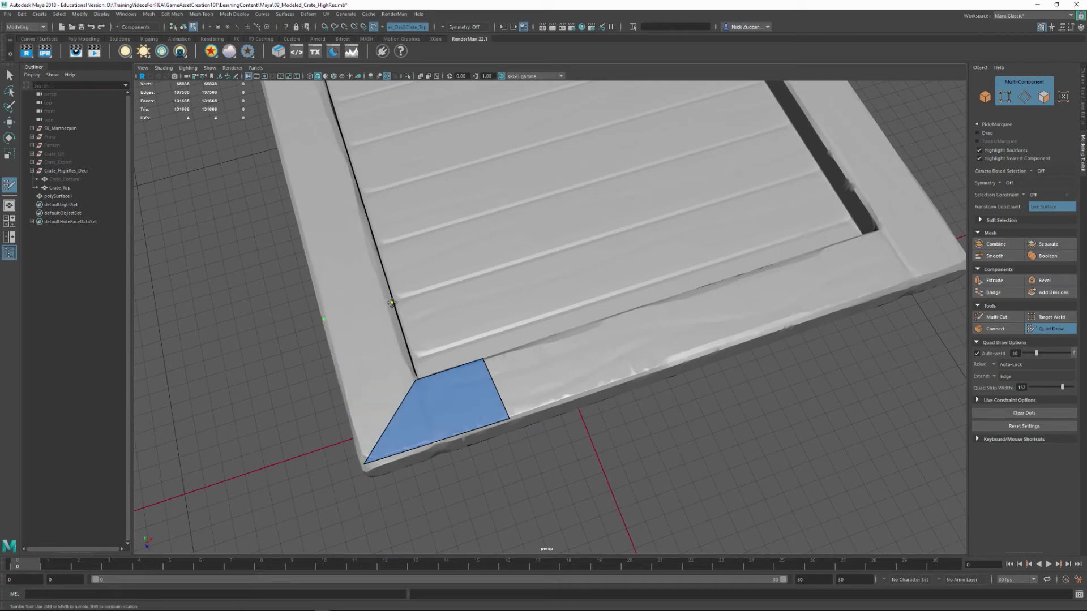
shift+click(370, 362)
Continue the Quad Draw strip with four more quads along the adjoining frame board, ending in a mitre at the next corner.
alt+right_drag(639, 364, 552, 352)
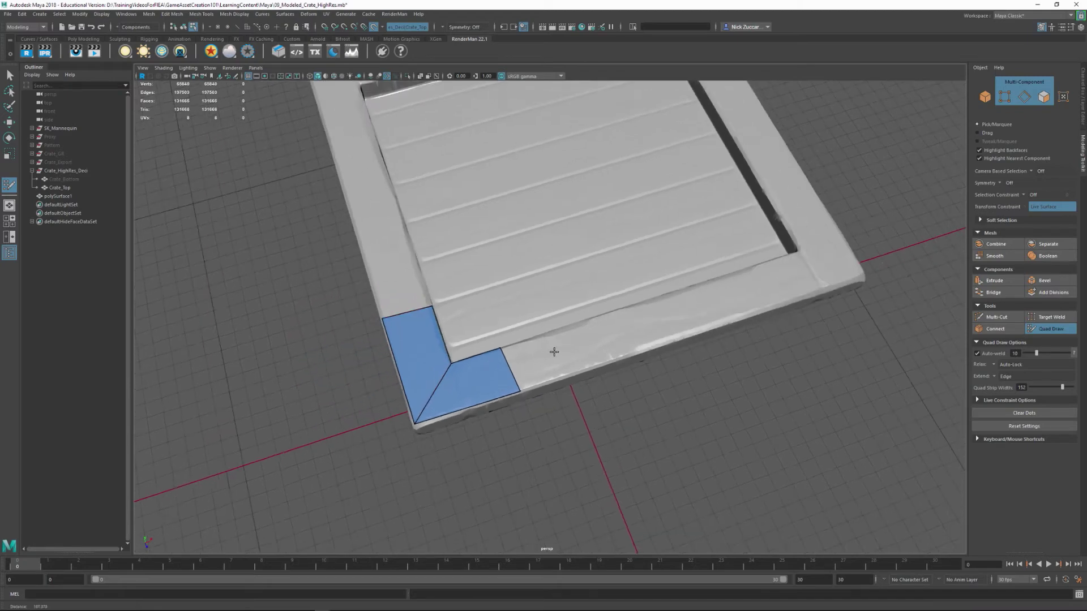
alt+drag(553, 351, 587, 359)
alt+middle_drag(587, 359, 416, 342)
alt+drag(416, 342, 535, 392)
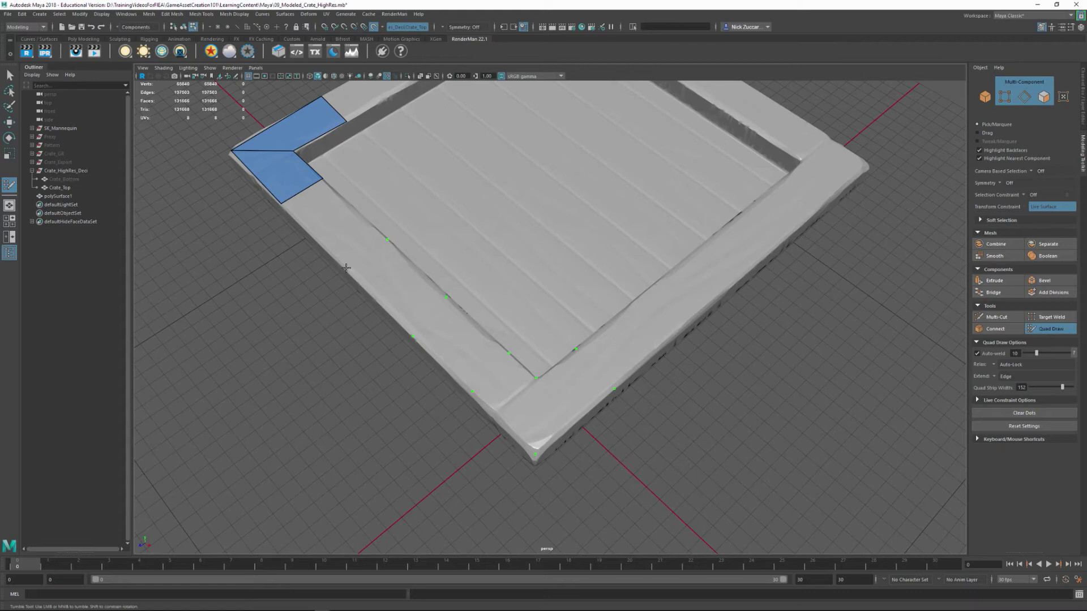
shift+click(332, 235)
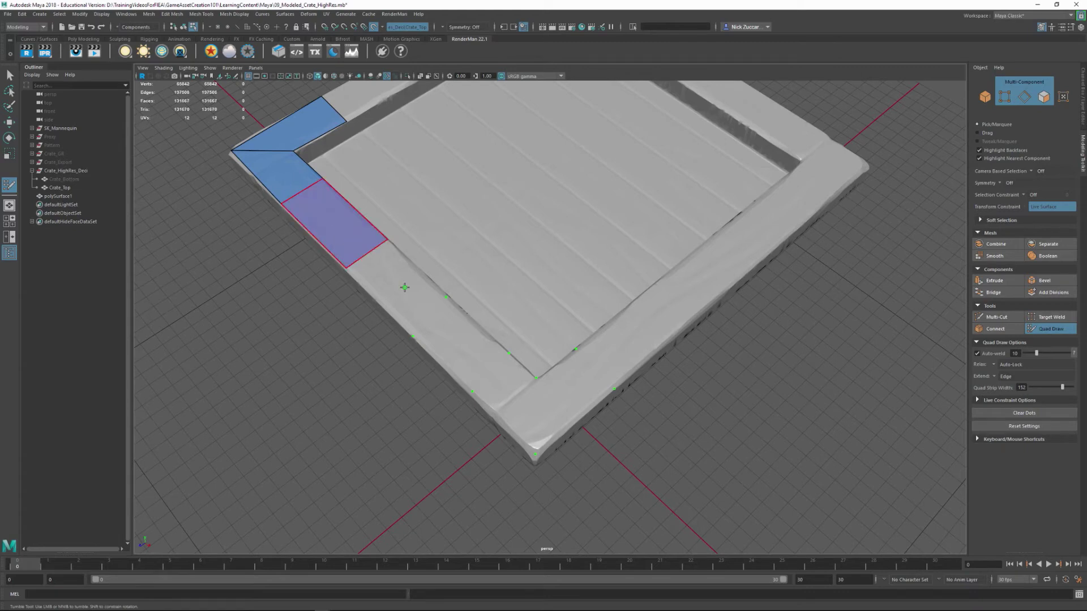
shift+click(376, 263)
shift+click(449, 358)
shift+click(497, 388)
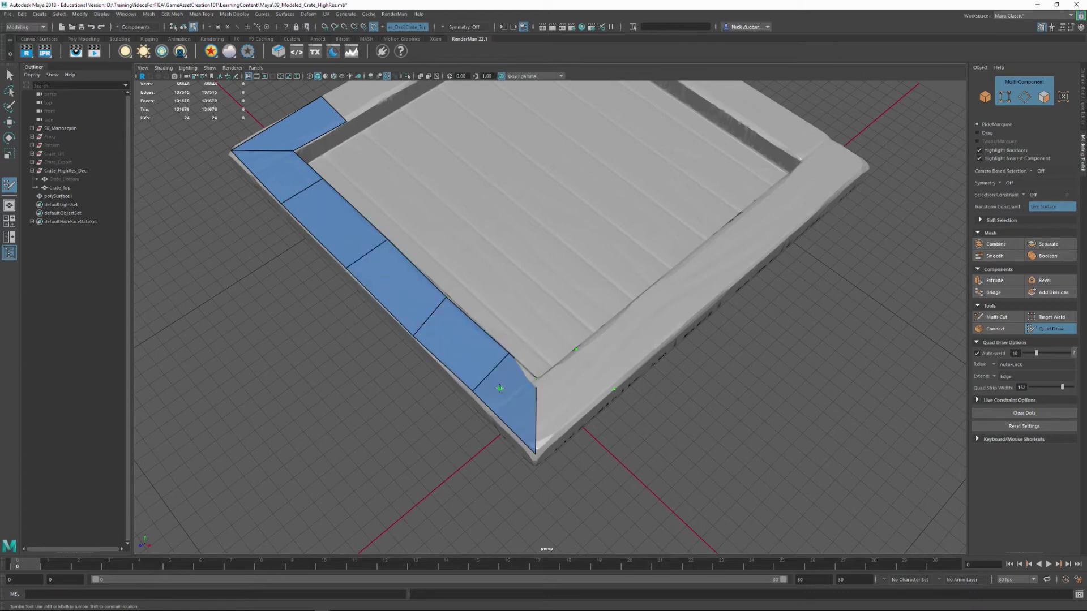
Continue the Quad Draw strip around the corner and along the next frame board, ending one quad past the following mitred corner.
shift+click(557, 389)
mouse_move(637, 346)
alt+mouse_down()
mouse_move(640, 332)
mouse_move(454, 342)
mouse_move(458, 388)
mouse_move(434, 423)
mouse_move(492, 460)
mouse_move(438, 383)
alt+mouse_up()
alt+right_drag(308, 315, 350, 317)
drag(321, 321, 494, 364)
alt+right_drag(494, 364, 481, 365)
alt+middle_drag(481, 365, 466, 356)
alt+drag(465, 355, 495, 359)
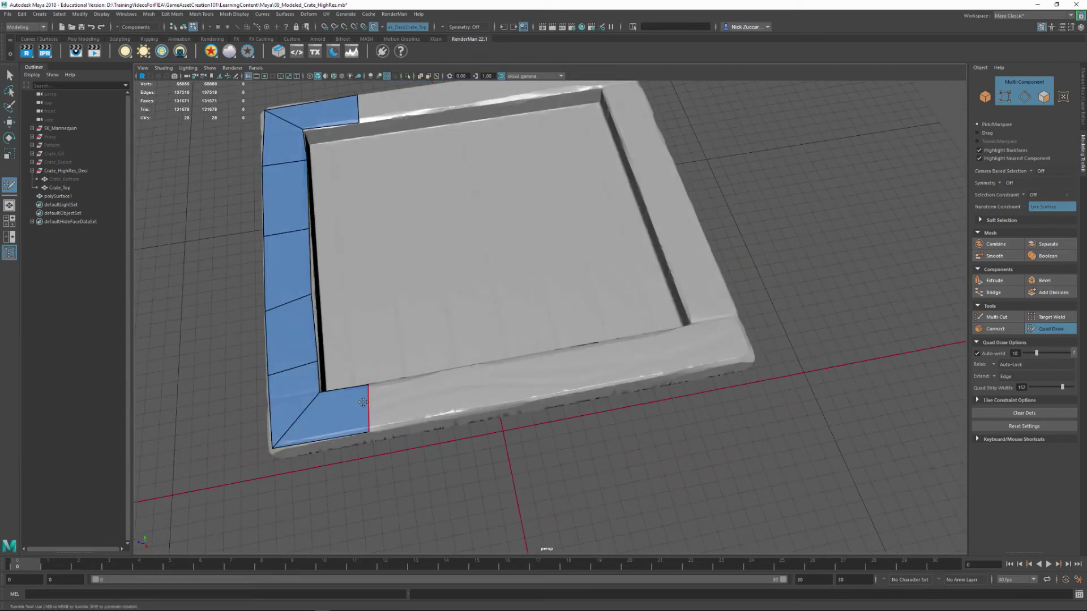
mouse_move(365, 402)
mouse_down()
mouse_move(491, 388)
mouse_move(553, 364)
mouse_move(536, 374)
mouse_move(672, 346)
mouse_move(636, 360)
mouse_move(698, 344)
mouse_move(683, 352)
mouse_move(754, 358)
mouse_move(733, 342)
mouse_move(731, 300)
mouse_move(738, 311)
mouse_move(651, 331)
mouse_up()
drag(539, 424, 569, 394)
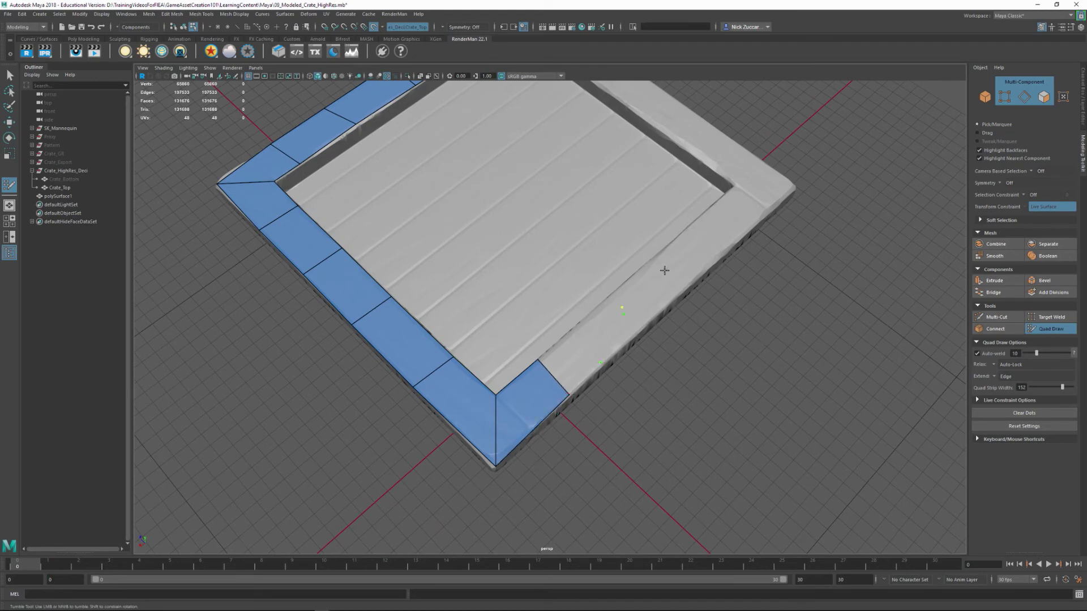
Clear the stray dots and fill four quads along the third frame board and around its mitred corner.
click(1024, 412)
mouse_move(597, 362)
alt+mouse_down()
mouse_move(597, 342)
mouse_move(534, 369)
mouse_move(479, 381)
mouse_move(473, 371)
alt+mouse_up()
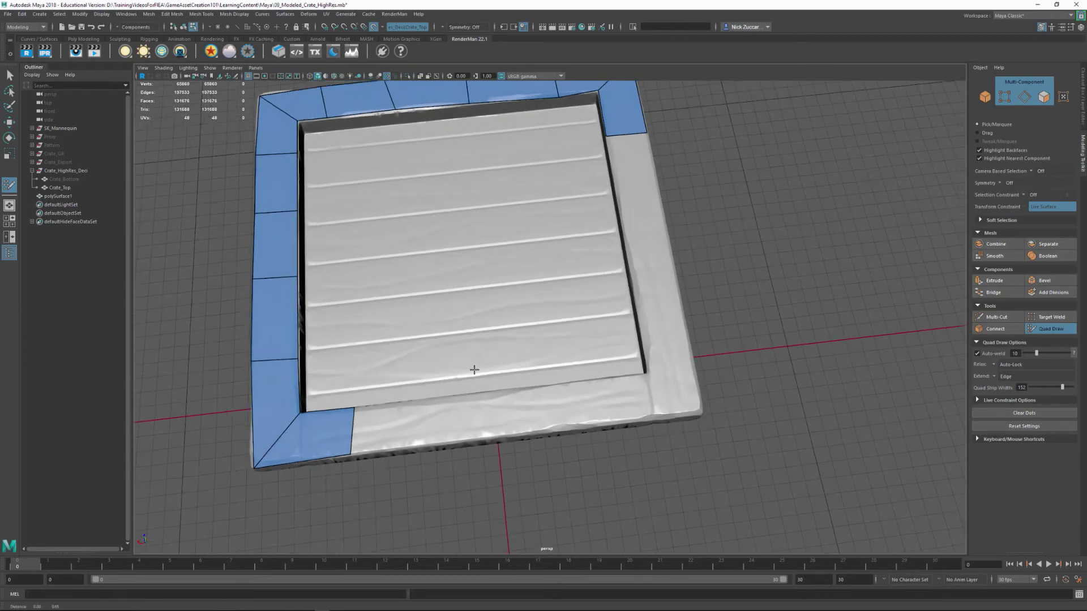
alt+middle_drag(473, 371, 486, 405)
alt+right_drag(487, 405, 487, 365)
alt+drag(487, 365, 479, 357)
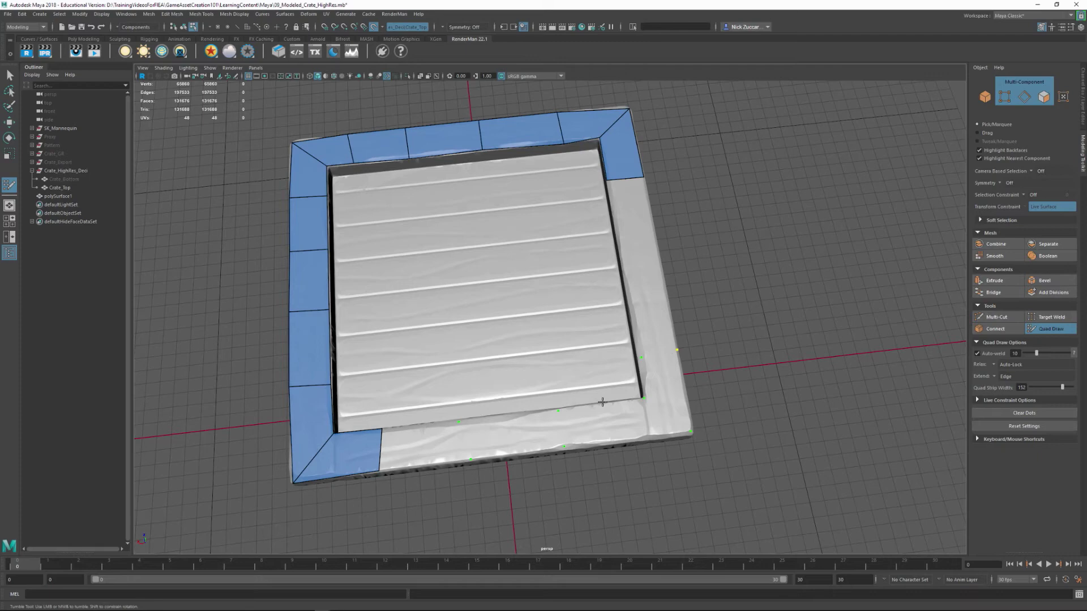
shift+click(428, 433)
shift+click(506, 435)
shift+click(595, 421)
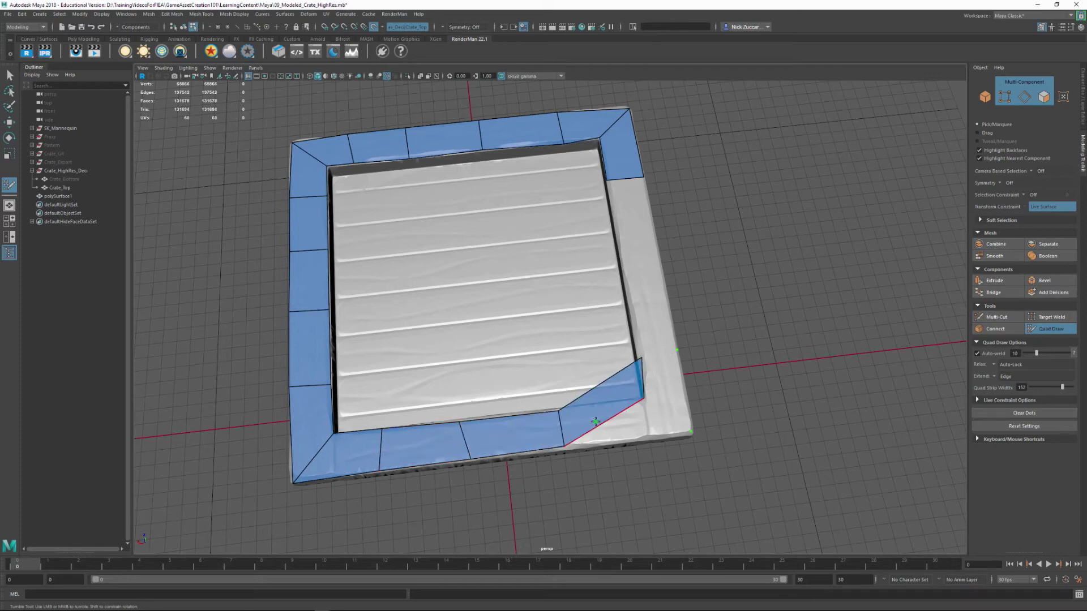
shift+click(656, 424)
shift+click(659, 393)
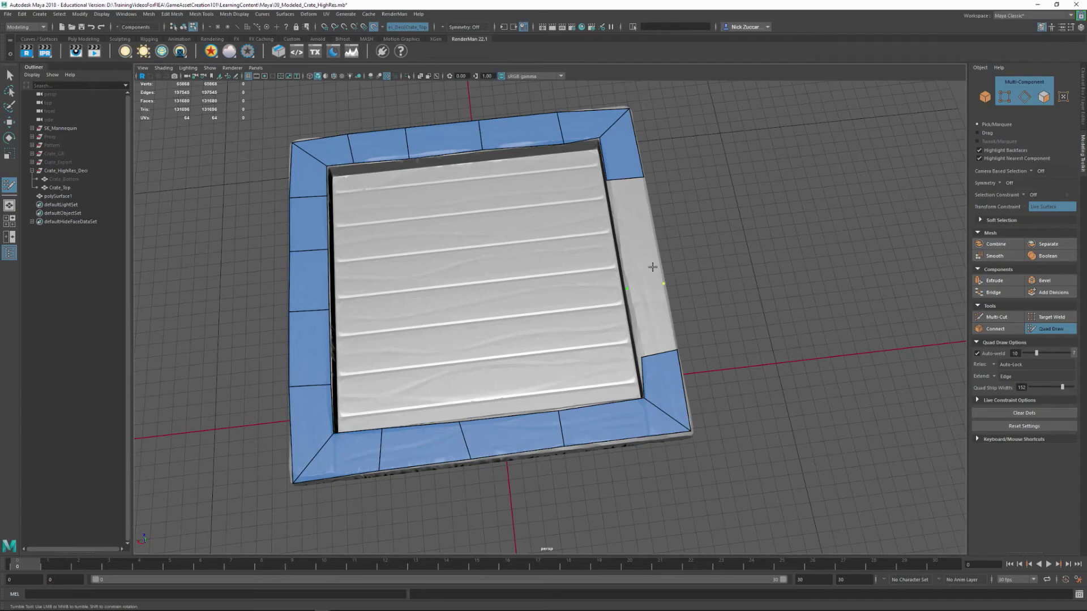
Close the Quad Draw loop around the frame with three quads along the last open board.
shift+click(631, 204)
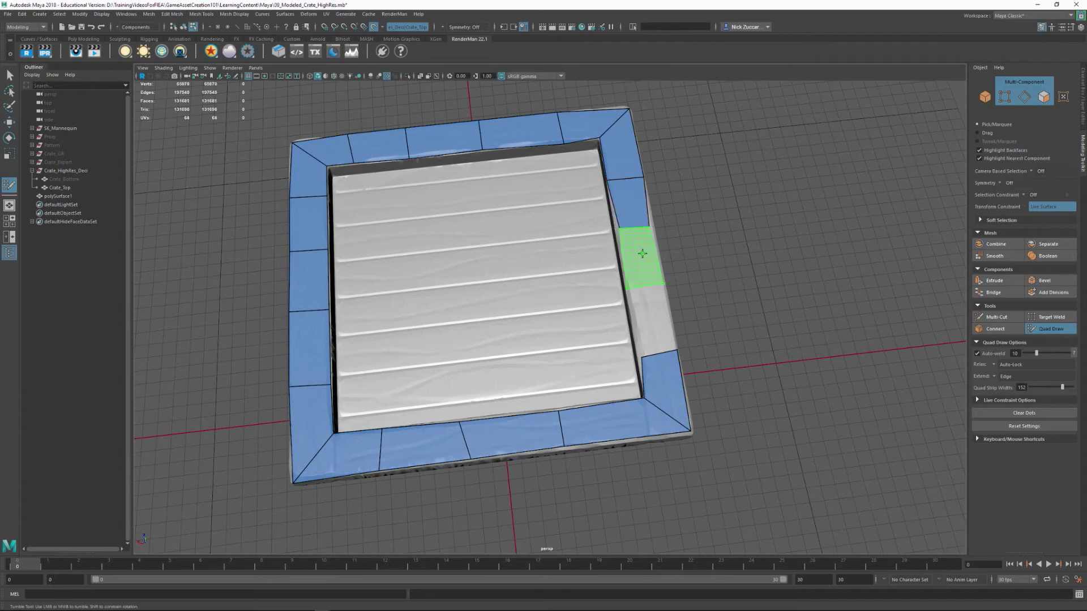
shift+click(639, 257)
shift+click(650, 320)
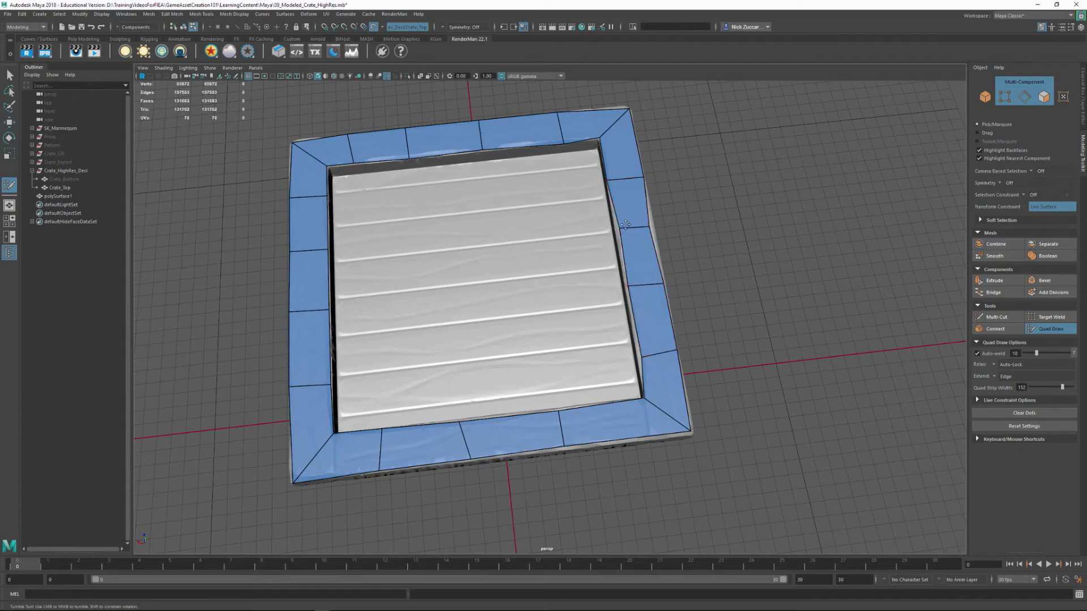
Reposition the quad vertices on the last two boards so the strip follows the frame's inner and outer edges.
ctrl+click(648, 230)
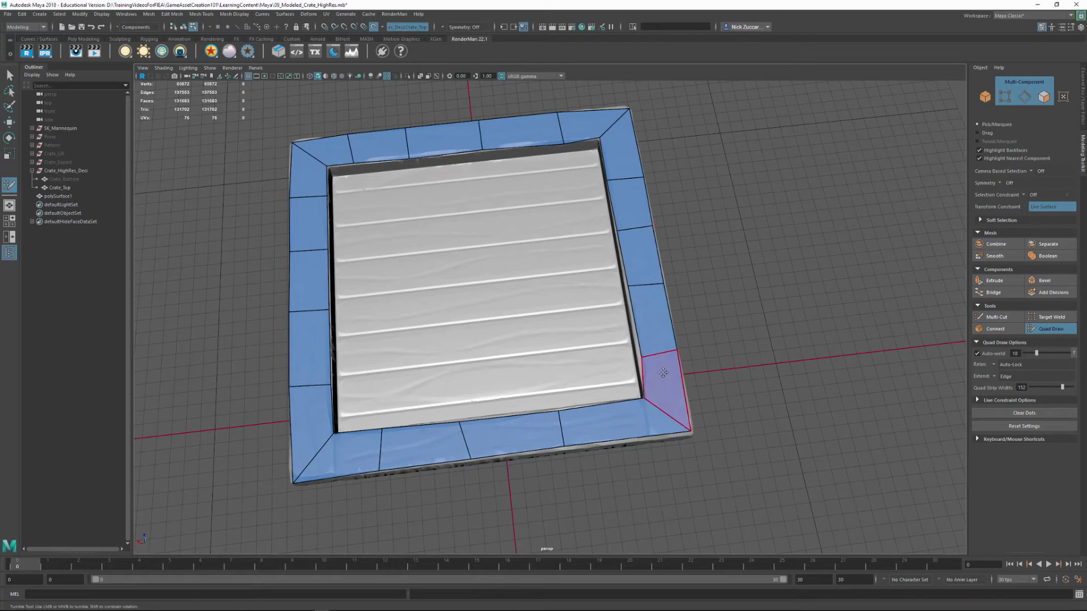
alt+drag(663, 372, 635, 346)
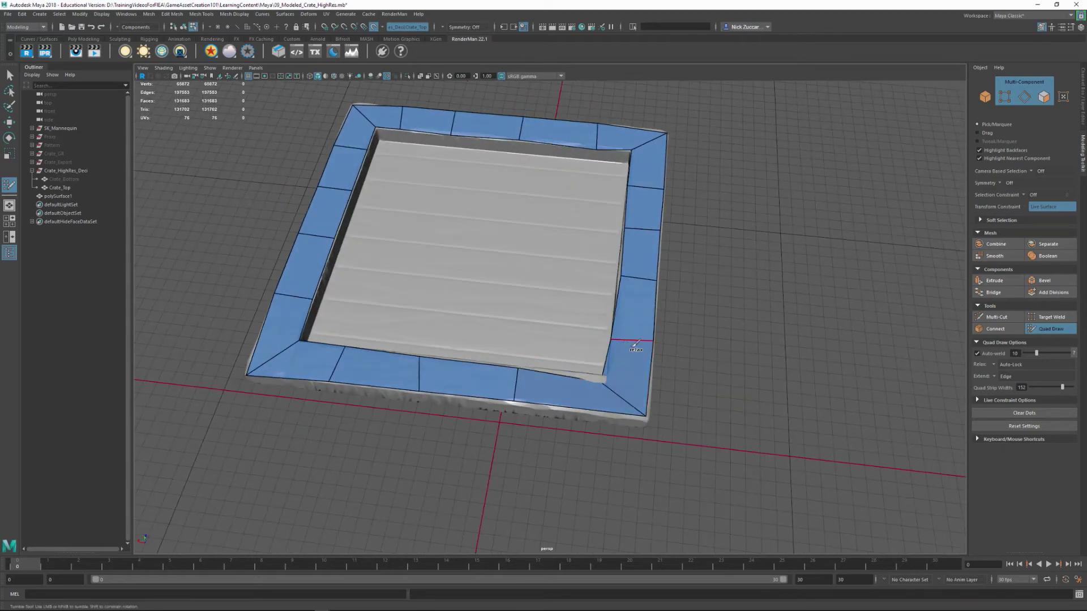
ctrl+click(628, 341)
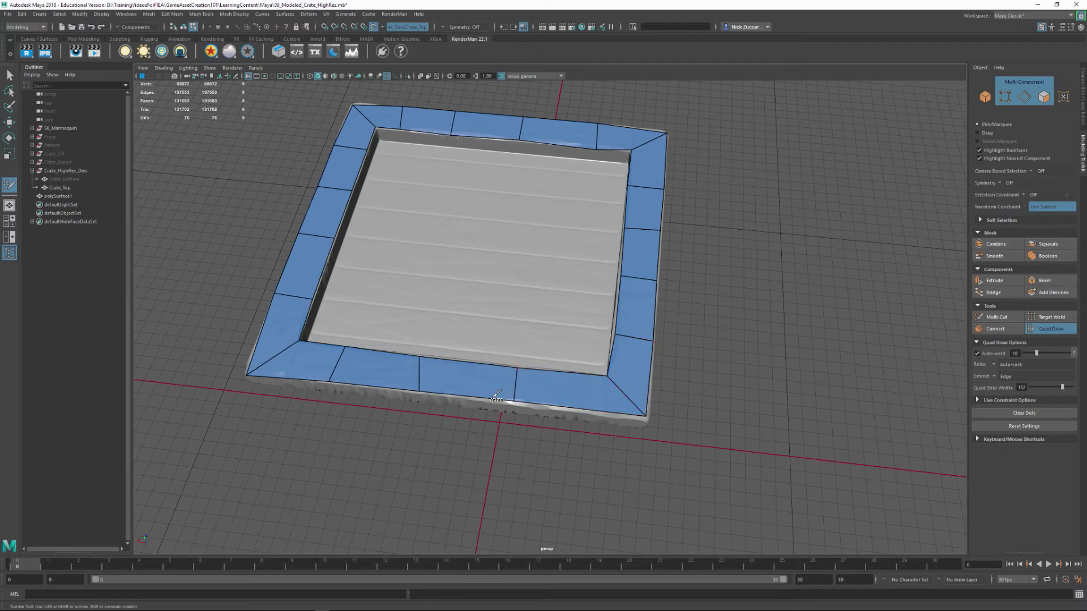
mouse_move(421, 359)
shift+mouse_down()
mouse_move(424, 388)
mouse_move(390, 383)
mouse_move(448, 394)
mouse_move(331, 382)
mouse_move(322, 371)
shift+mouse_up()
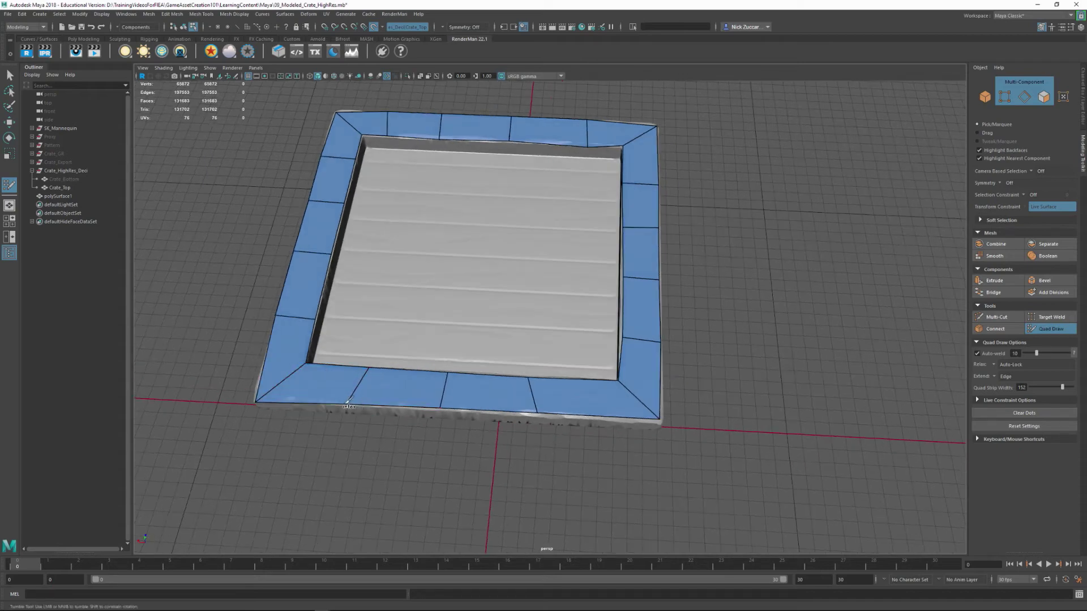
drag(349, 404, 354, 405)
drag(257, 402, 257, 401)
Relax the quad vertices along the last board and the adjoining board on the far side of the frame.
alt+drag(413, 340, 569, 350)
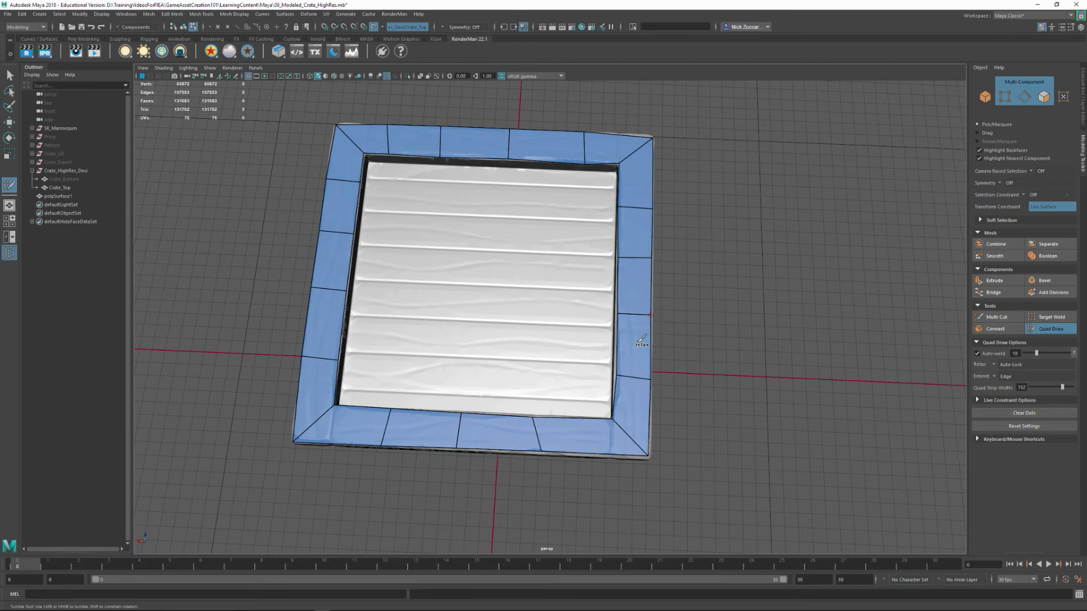
shift+drag(624, 371, 650, 373)
shift+drag(620, 207, 650, 210)
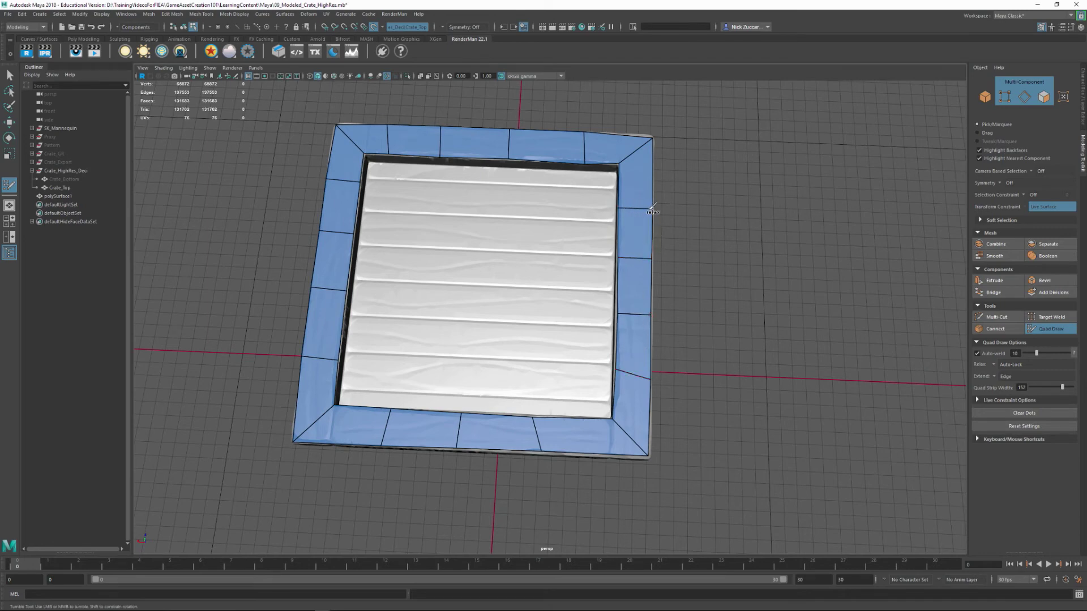
mouse_move(503, 152)
shift+mouse_down()
mouse_move(450, 155)
mouse_move(595, 157)
shift+mouse_up()
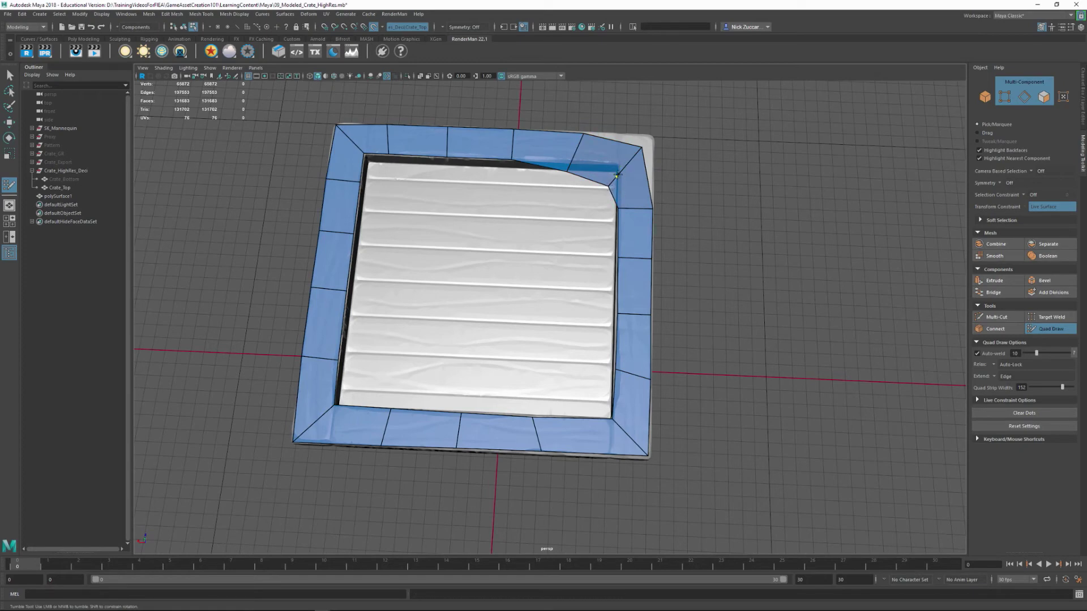
Pull the outer vertex of the distorted corner quads back onto the frame's outer corner.
mouse_move(611, 241)
alt+mouse_down()
mouse_move(662, 204)
mouse_move(617, 255)
alt+mouse_up()
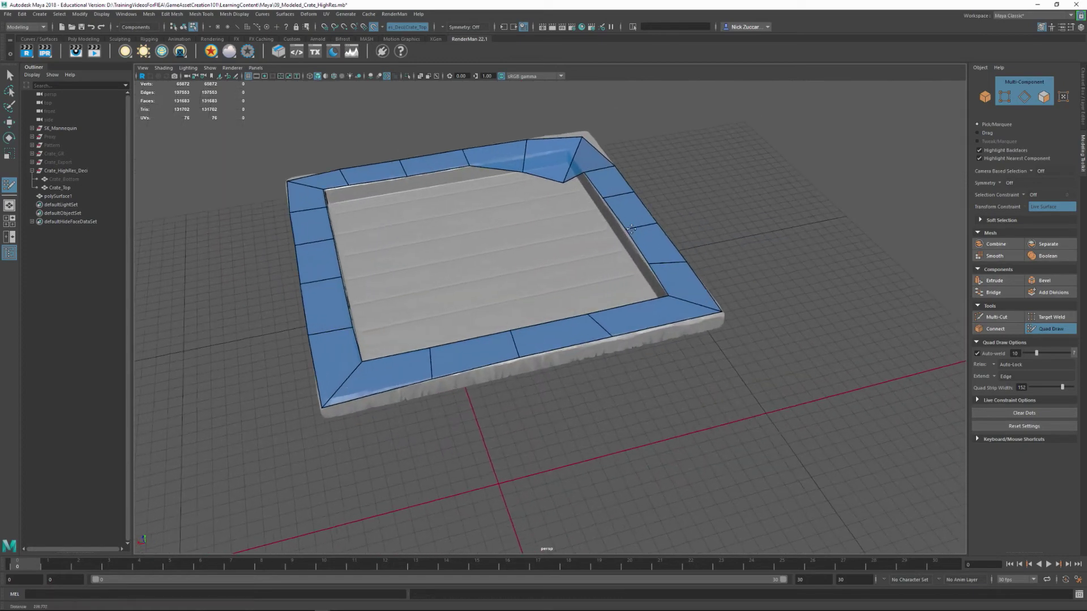
alt+right_drag(617, 254, 630, 243)
alt+middle_drag(630, 244, 620, 350)
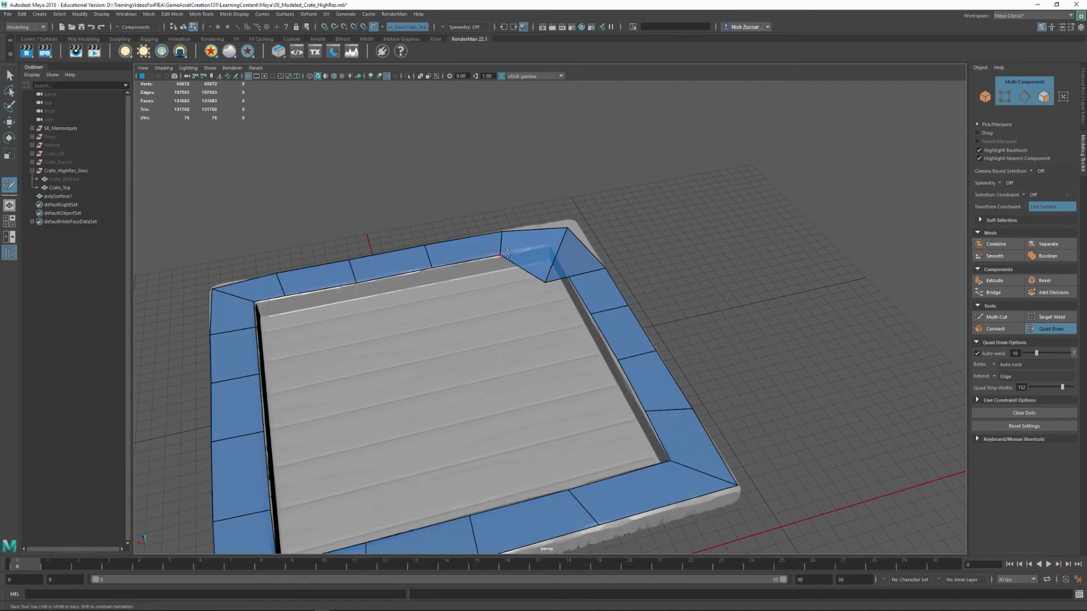
alt+drag(497, 270, 503, 277)
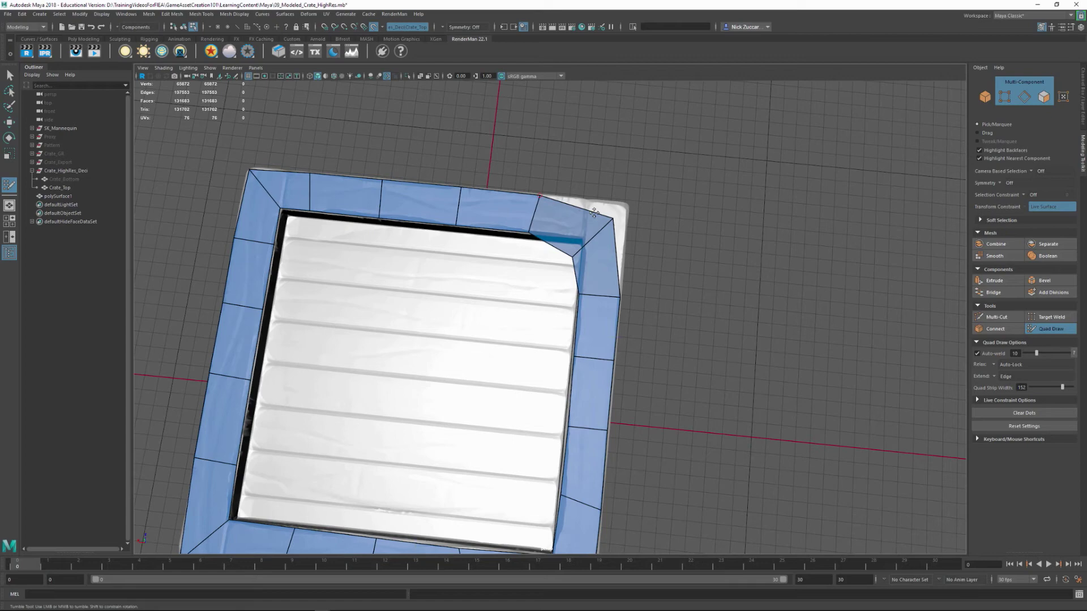
drag(611, 218, 616, 210)
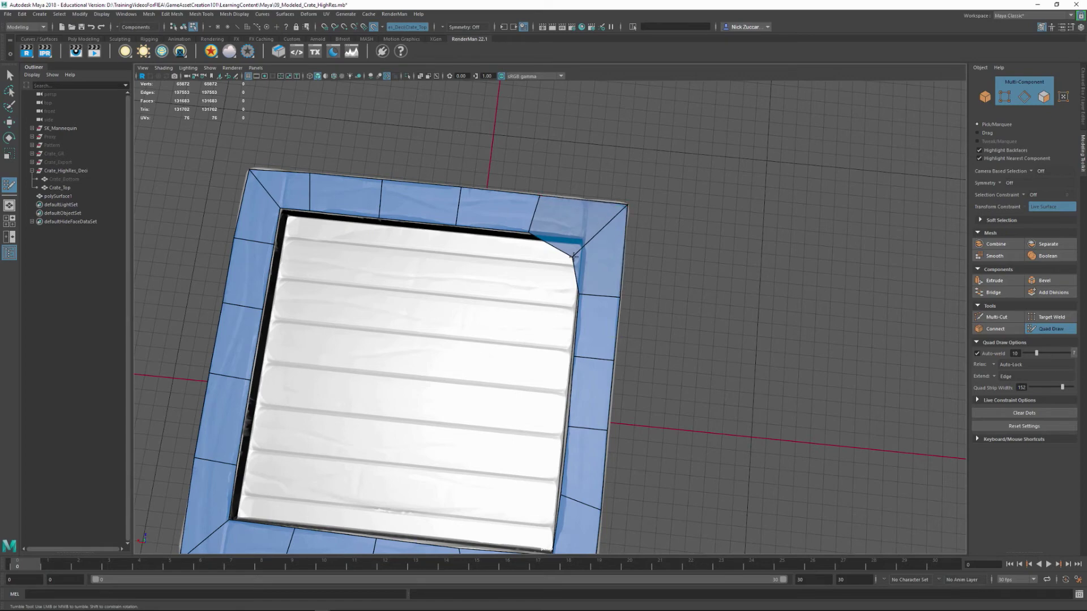
Try filling a quad around the misplaced inner corner vertex, and undo the attempt.
alt+drag(573, 256, 575, 283)
scroll(492, 315, up, 6)
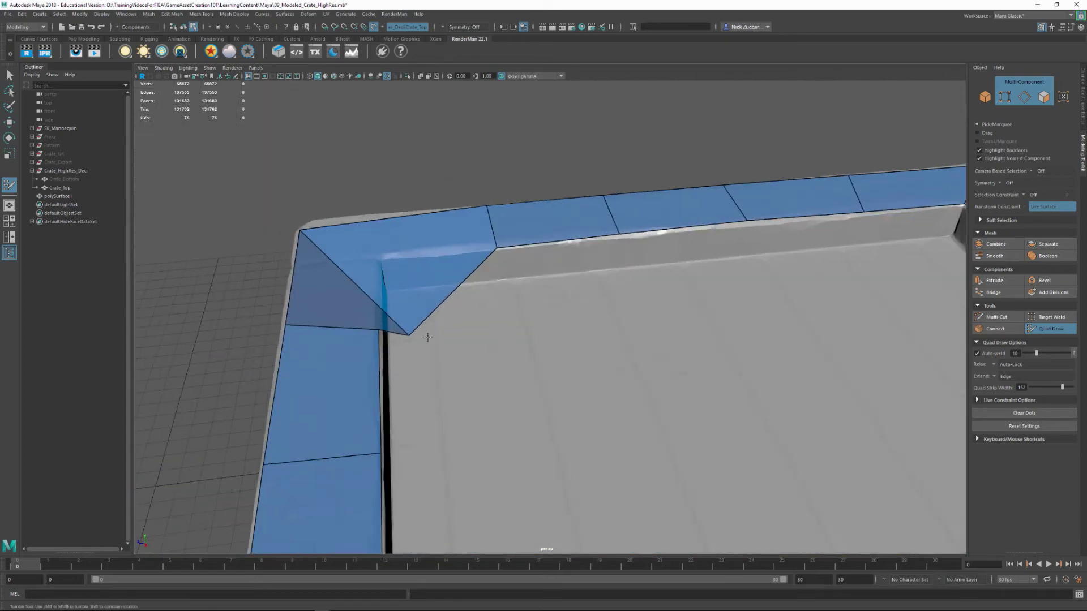
mouse_move(412, 339)
alt+mouse_down()
mouse_move(430, 362)
mouse_move(497, 308)
mouse_move(453, 309)
alt+mouse_up()
shift+click(419, 340)
shift+click(420, 339)
key(ctrl+z)
key(ctrl+z)
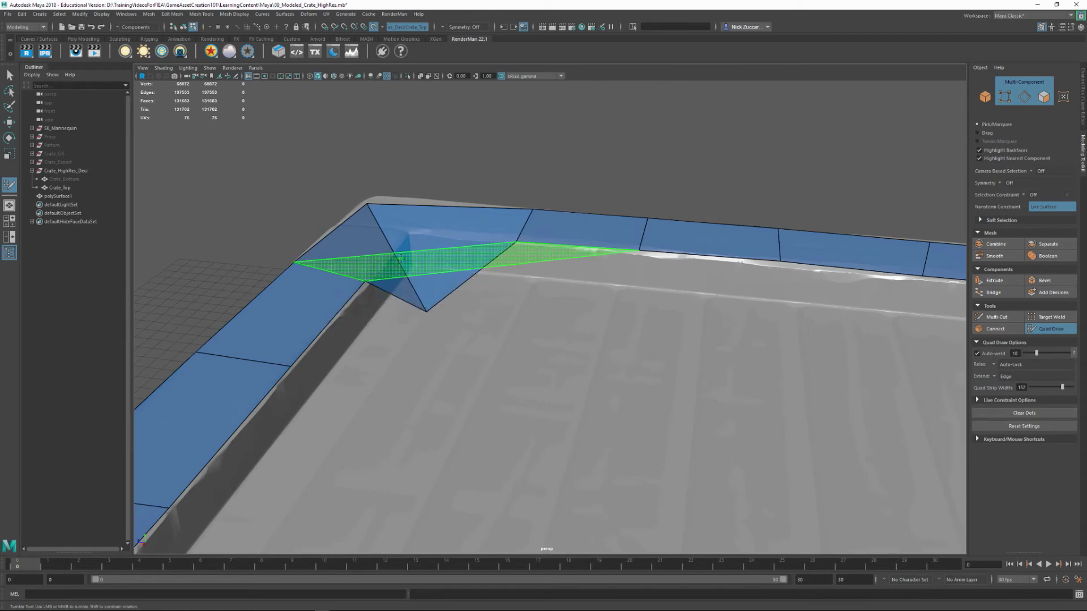
Move the mitre's outer vertex onto the frame corner again and check the misplaced inner vertex from several angles.
alt+drag(417, 281, 356, 328)
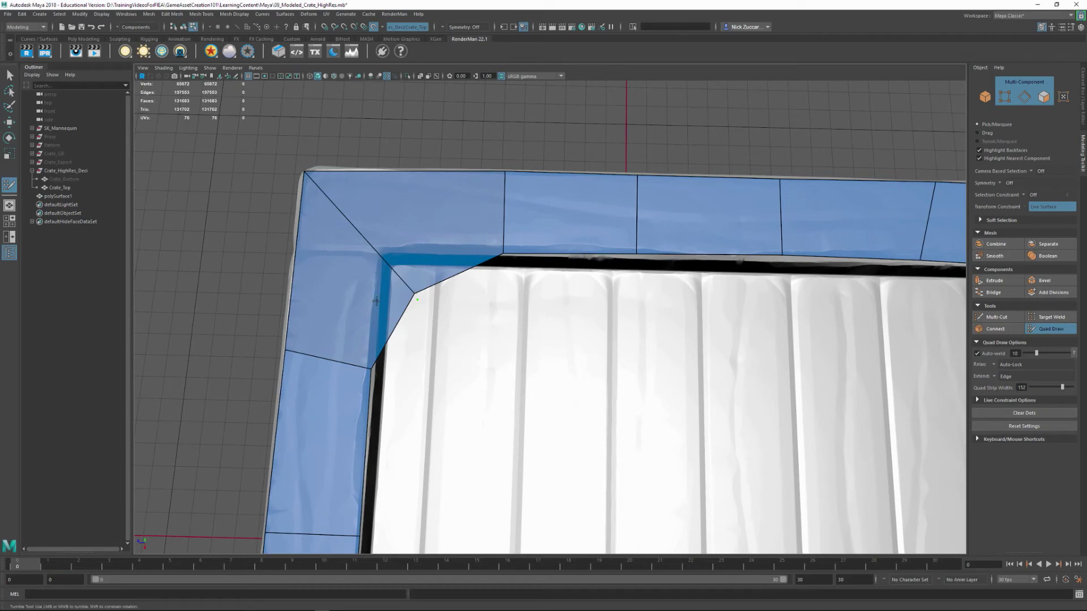
alt+drag(446, 313, 529, 286)
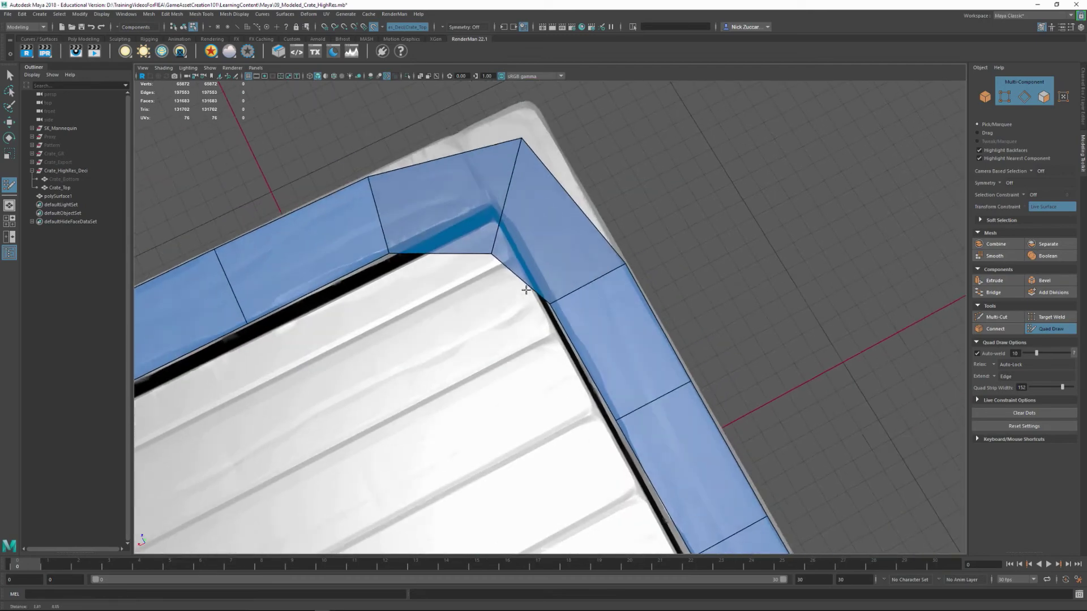
alt+middle_drag(529, 286, 515, 334)
drag(504, 201, 510, 168)
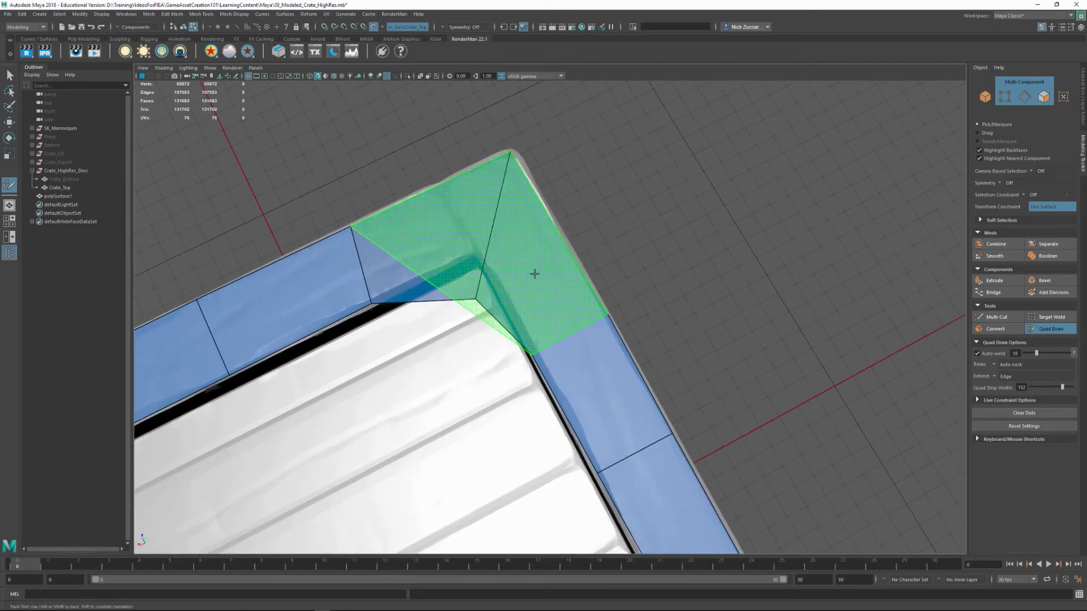
alt+drag(534, 273, 462, 316)
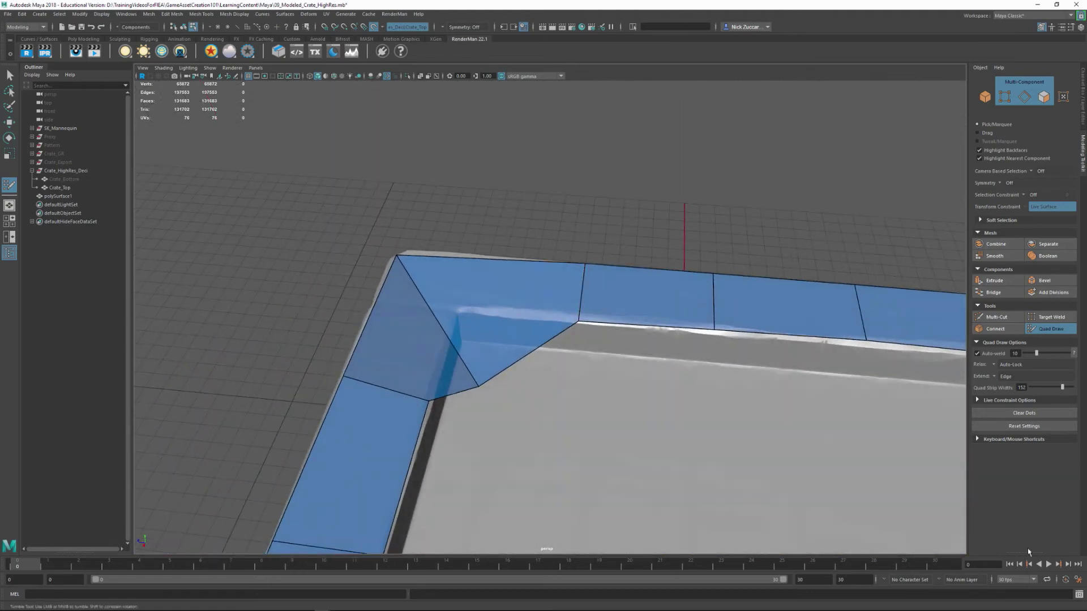
alt+drag(798, 422, 749, 426)
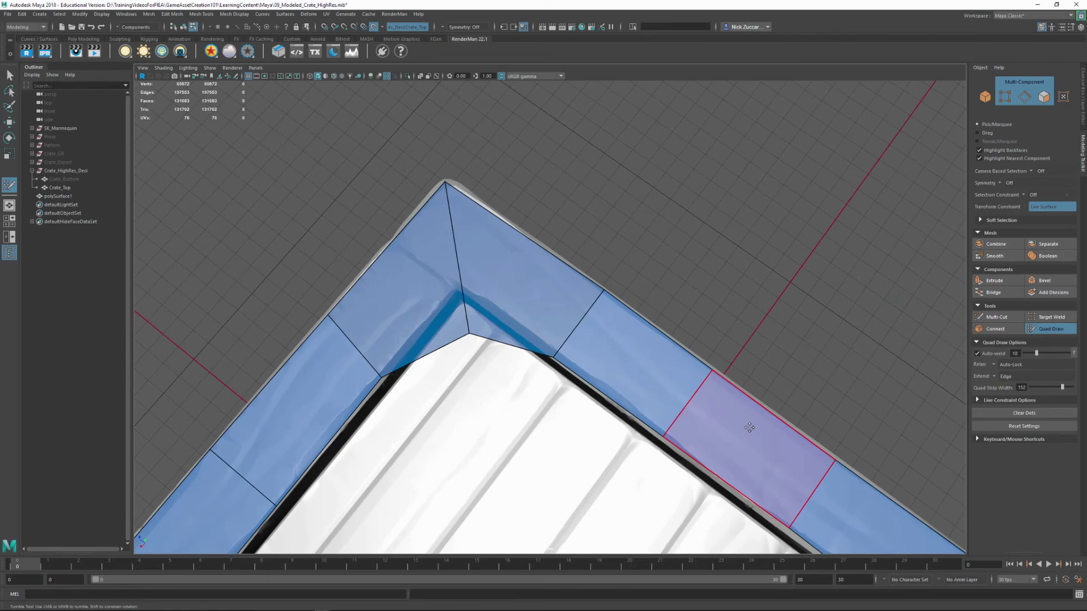
alt+right_drag(749, 427, 714, 432)
alt+drag(713, 431, 675, 405)
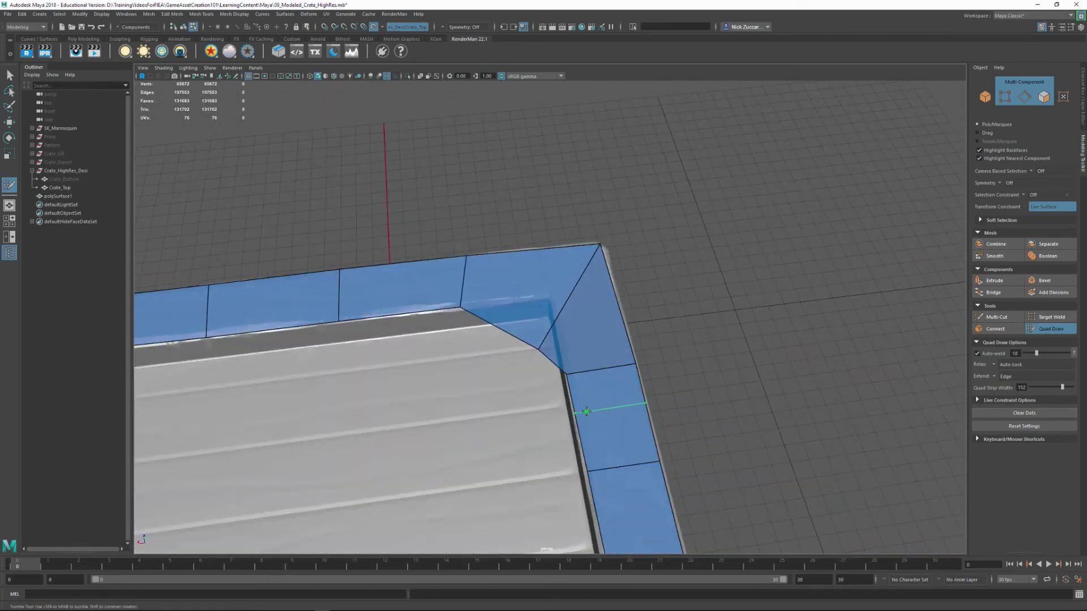
Delete the two distorted mitre quads and the neighbouring quad at the frame corner.
ctrl+shift+click(611, 400)
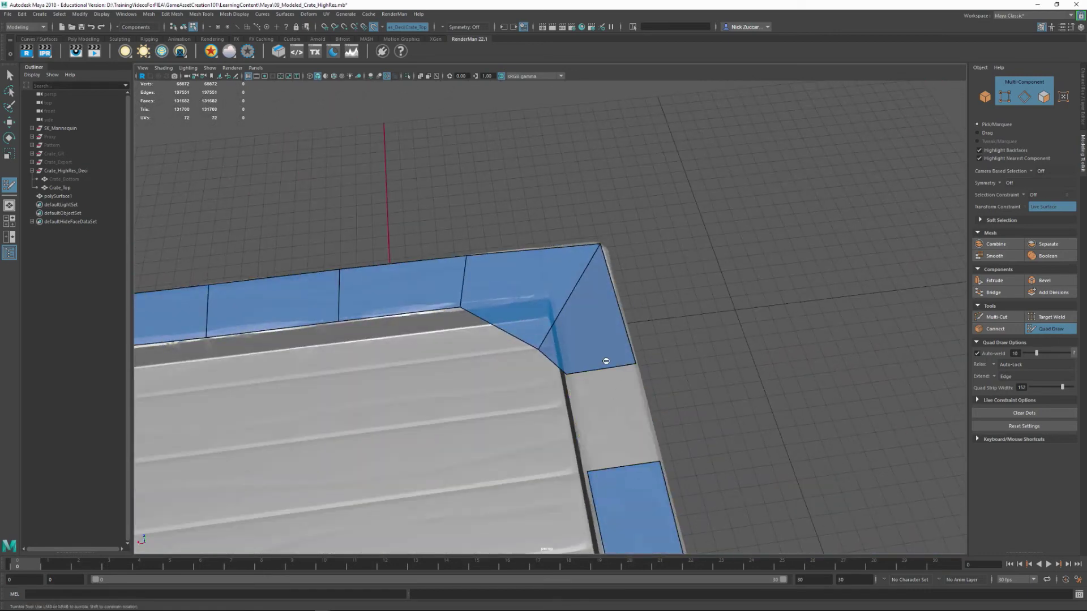
ctrl+shift+click(614, 371)
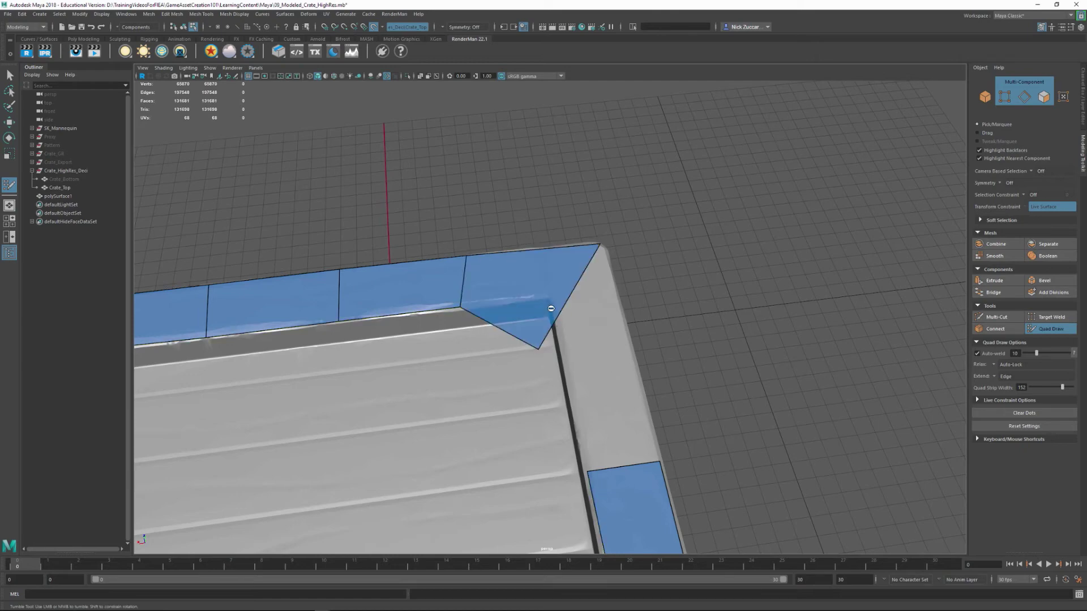
shift+click(532, 321)
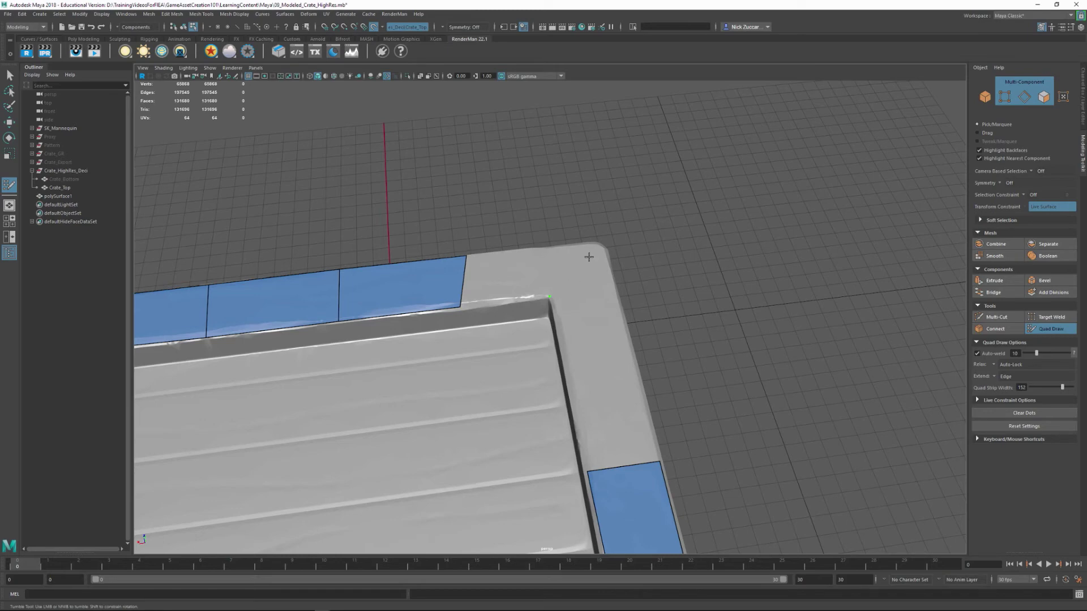
Rebuild the frame corner with three new quads, two of them meeting in a mitre between the inner and outer corners.
alt+drag(589, 283, 521, 283)
shift+click(541, 285)
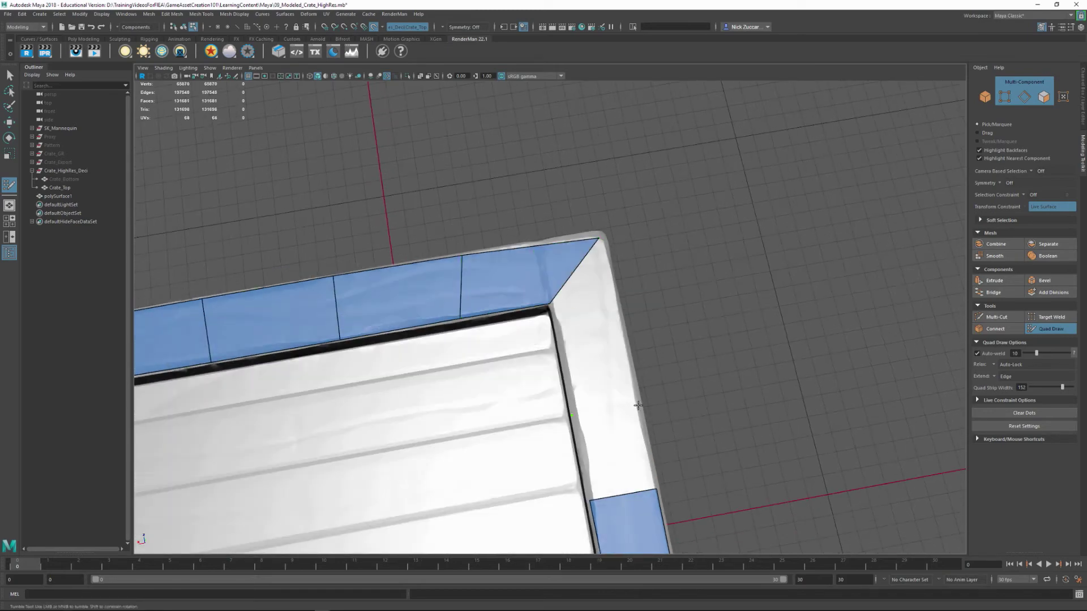
shift+click(612, 342)
shift+click(623, 463)
Insert edge loops running all the way around the frame strip, close to its inner and outer edges.
alt+drag(627, 460, 688, 359)
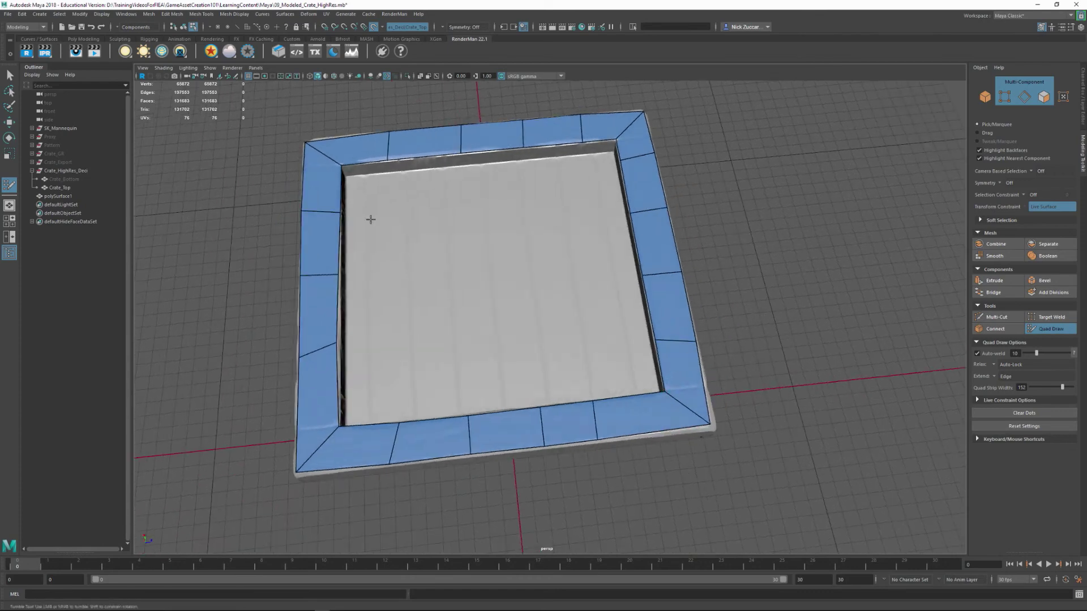
ctrl+click(544, 417)
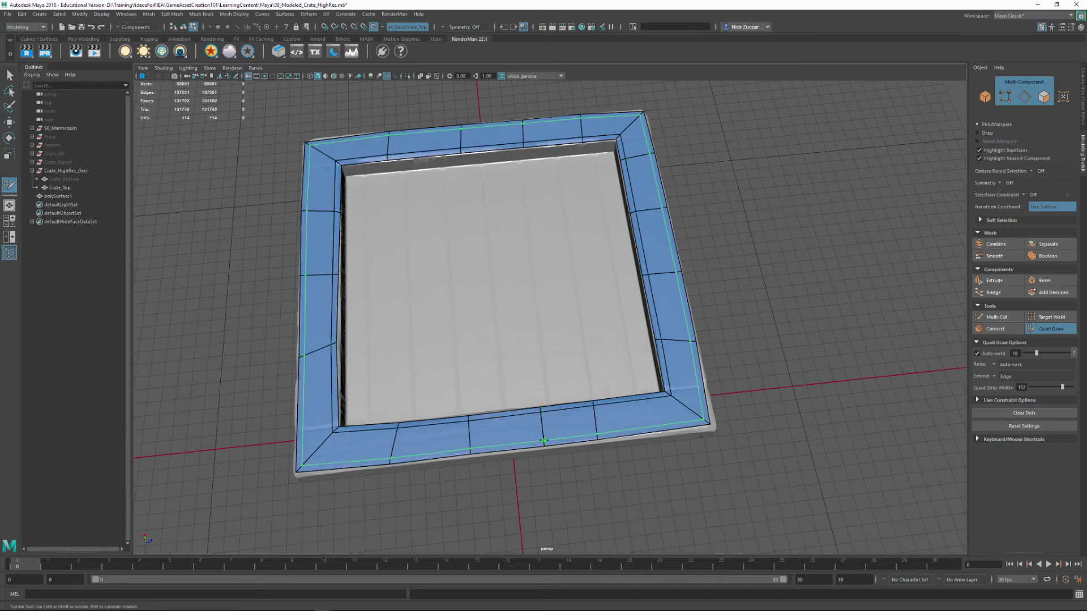
ctrl+click(545, 441)
alt+drag(560, 430, 555, 454)
ctrl+click(555, 453)
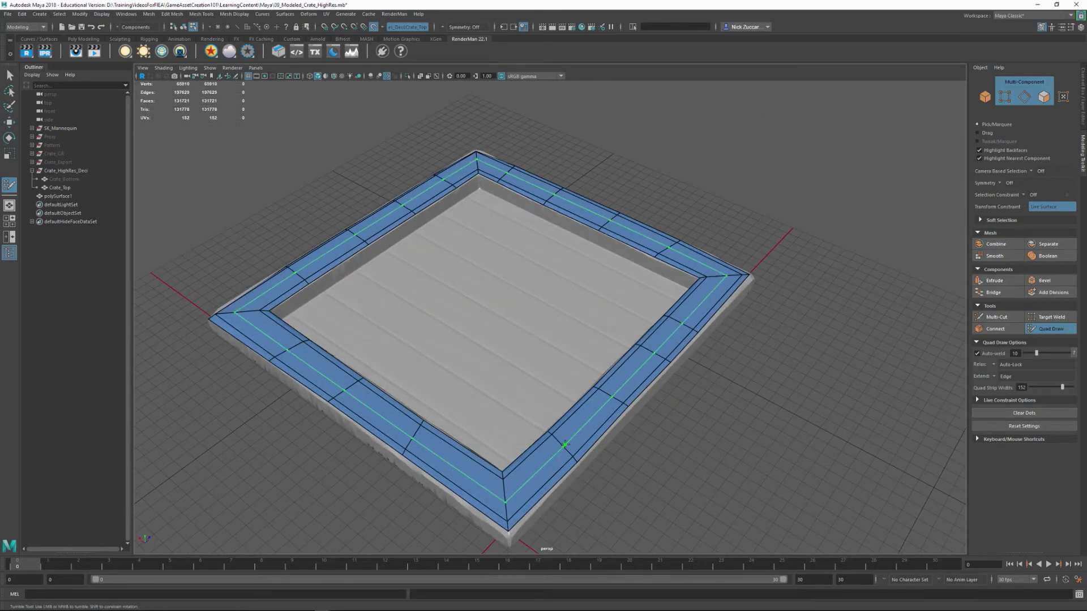
Undo the edge loops inserted around the frame strip.
alt+middle_drag(628, 409, 573, 406)
key(ctrl+z)
key(ctrl+z)
alt+drag(572, 406, 611, 436)
key(ctrl+z)
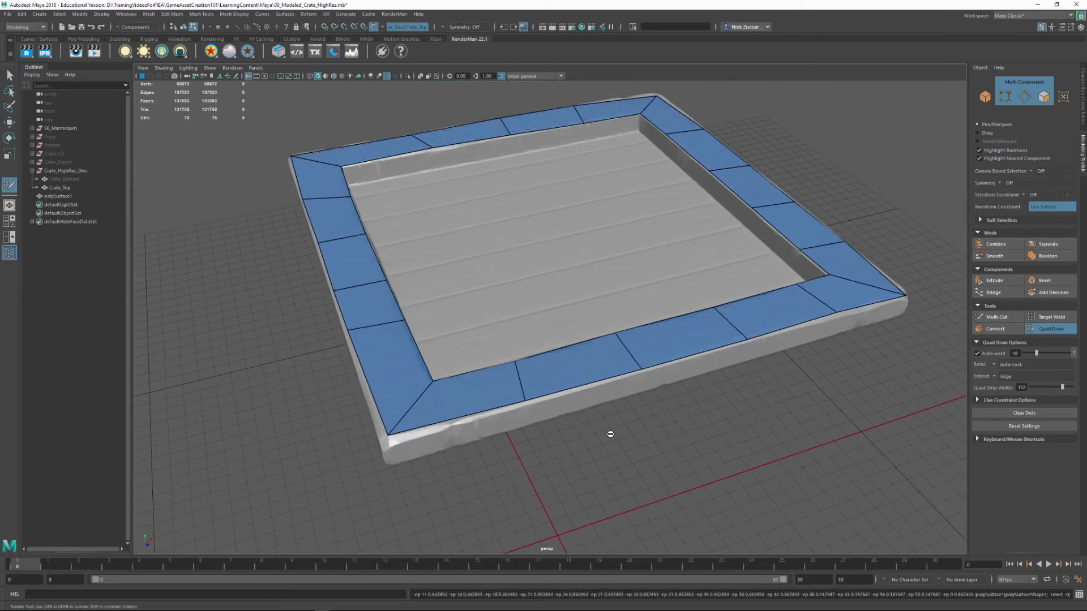
Try to extend the frame's inner edge down onto the inner wall.
alt+drag(510, 432, 475, 428)
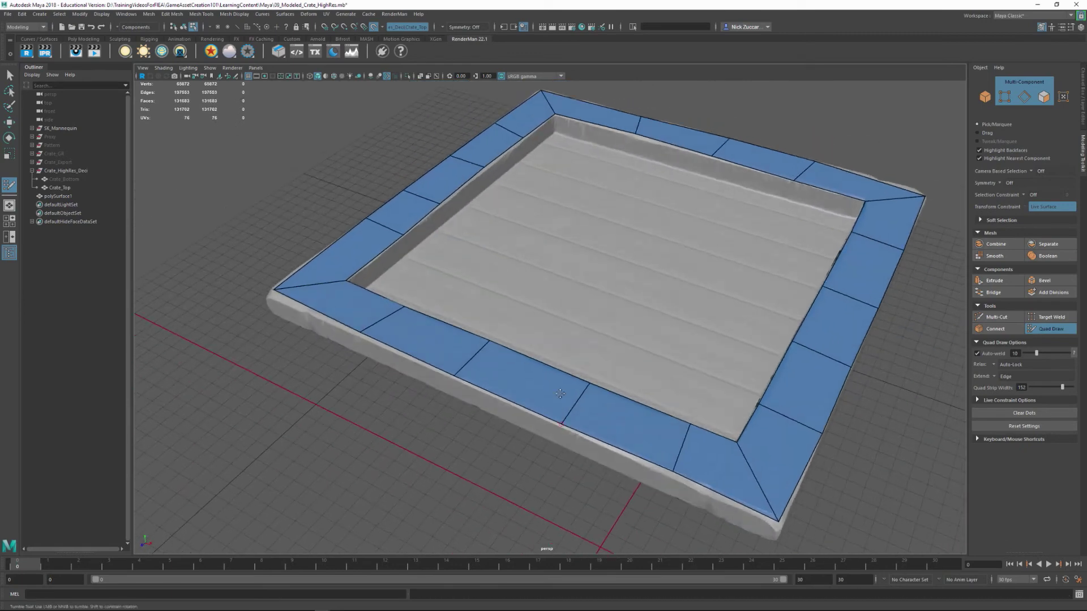
alt+middle_drag(567, 368, 526, 421)
alt+right_drag(526, 420, 533, 290)
mouse_move(533, 291)
alt+mouse_down()
mouse_move(463, 389)
mouse_move(519, 439)
mouse_move(537, 424)
alt+mouse_up()
middle_drag(539, 405, 536, 419)
key(ctrl+z)
key(ctrl+z)
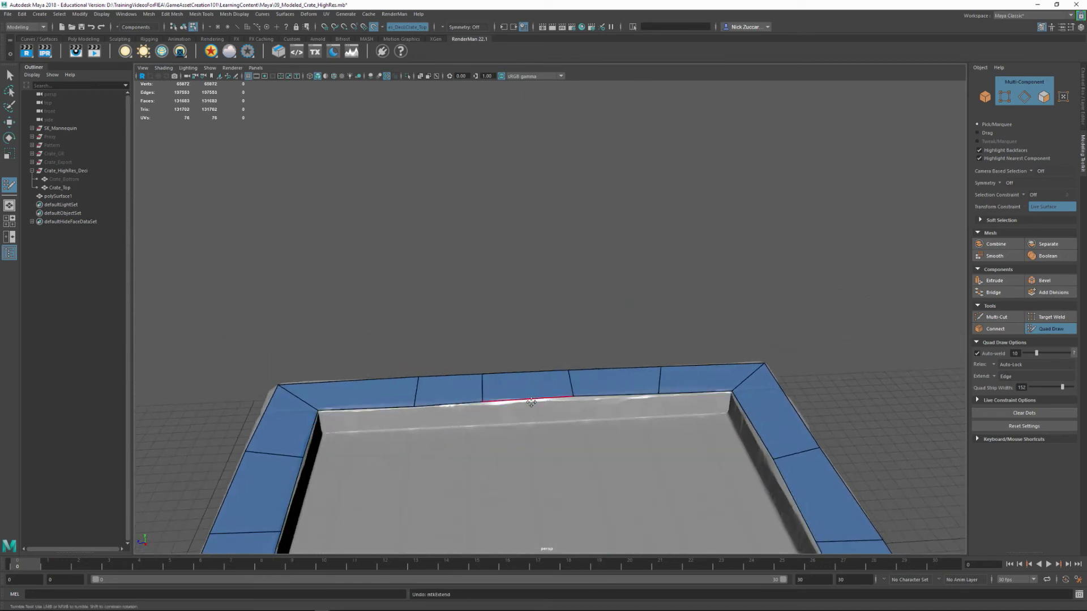
Extend the frame's inner edges one at a time down to the floor, covering the first inner wall with four quads.
drag(530, 402, 537, 425)
drag(450, 409, 447, 426)
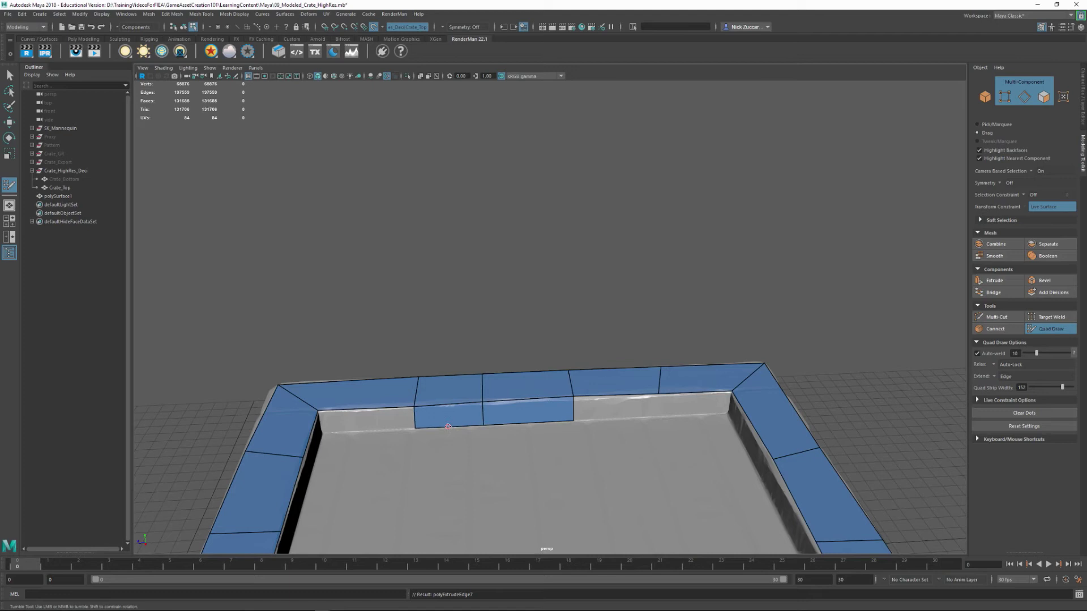
mouse_move(608, 403)
mouse_down()
mouse_move(605, 421)
mouse_move(660, 444)
mouse_move(703, 432)
mouse_move(609, 414)
mouse_up()
drag(525, 357, 523, 379)
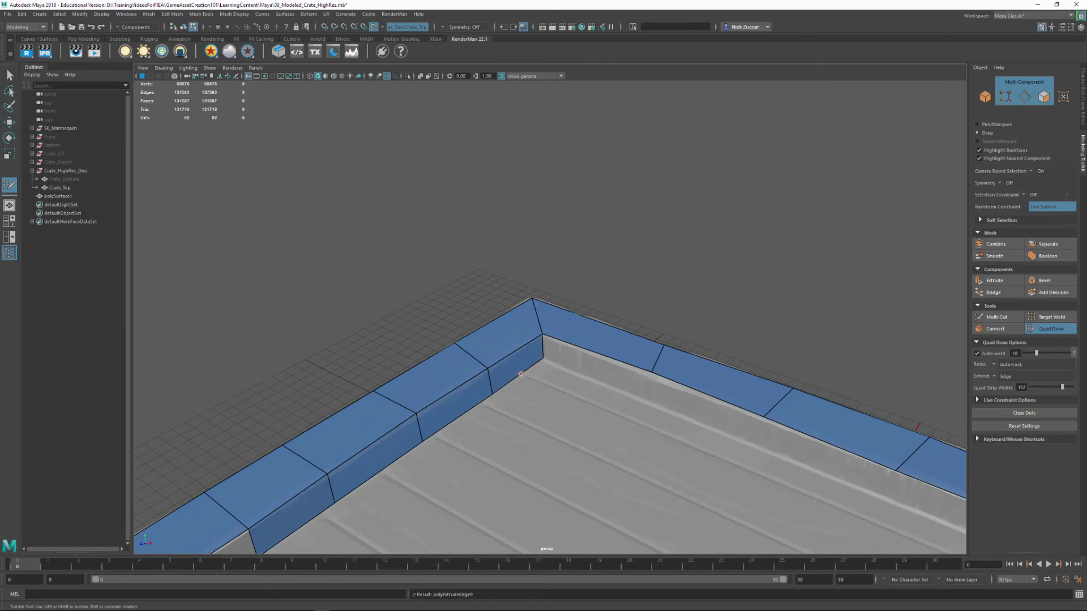
Try to extend the frame's entire inner border down the inner walls in one operation.
alt+drag(588, 400, 577, 391)
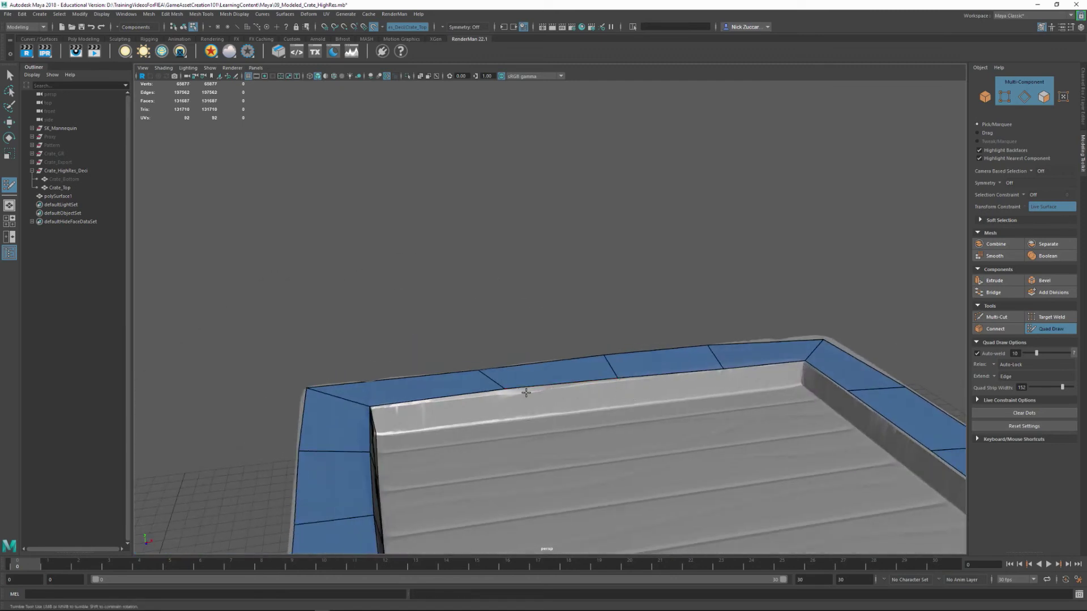
key(Tab)
drag(478, 401, 492, 428)
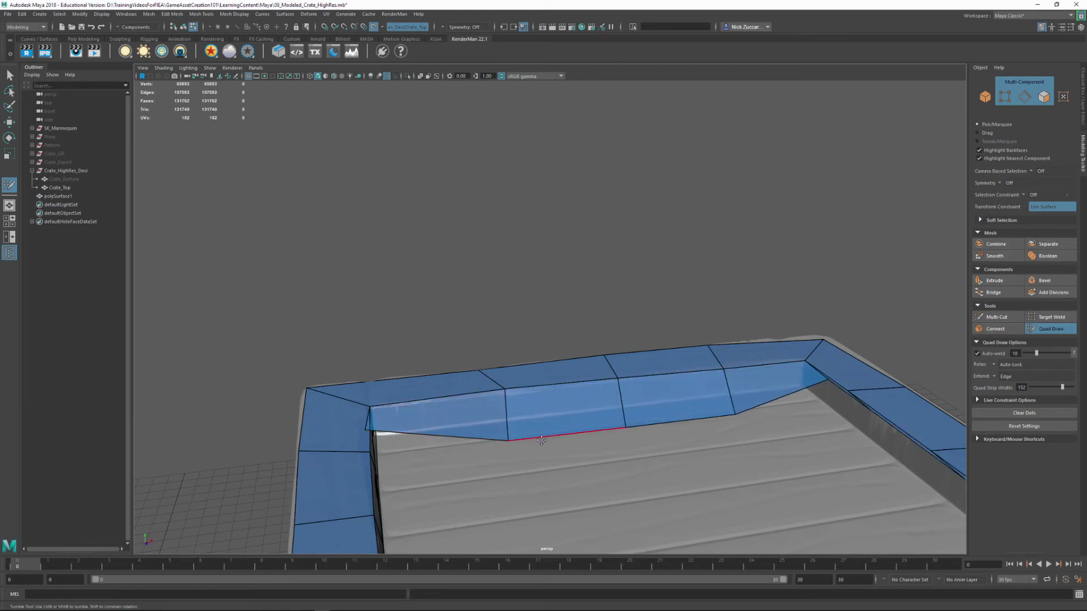
alt+drag(843, 446, 911, 468)
key(ctrl+z)
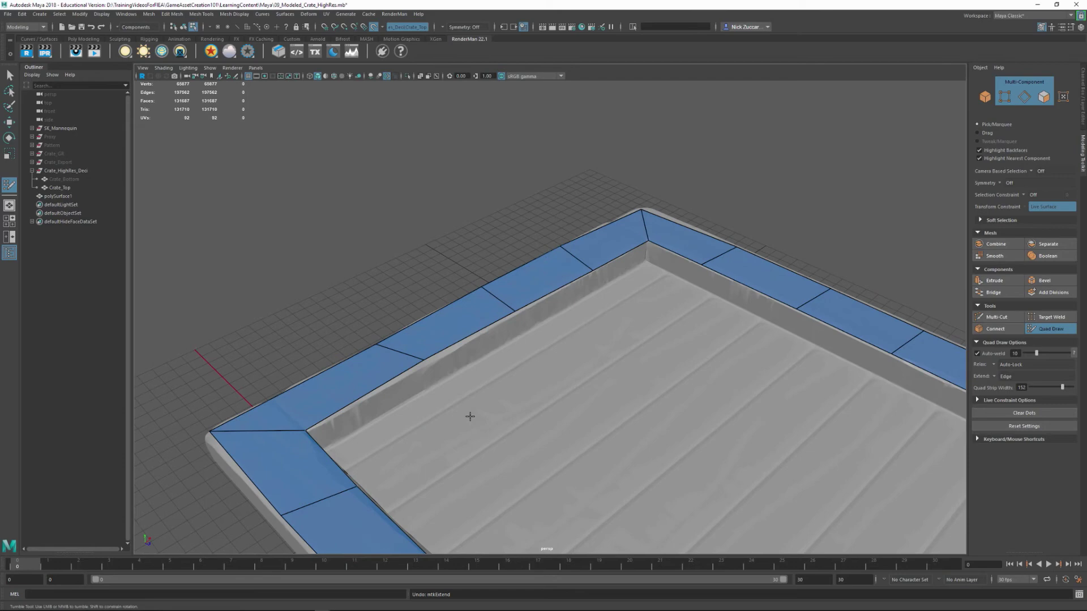
Fill the second inner wall with four quads between the frame's inner edge and points along the floor line.
alt+drag(651, 439, 470, 401)
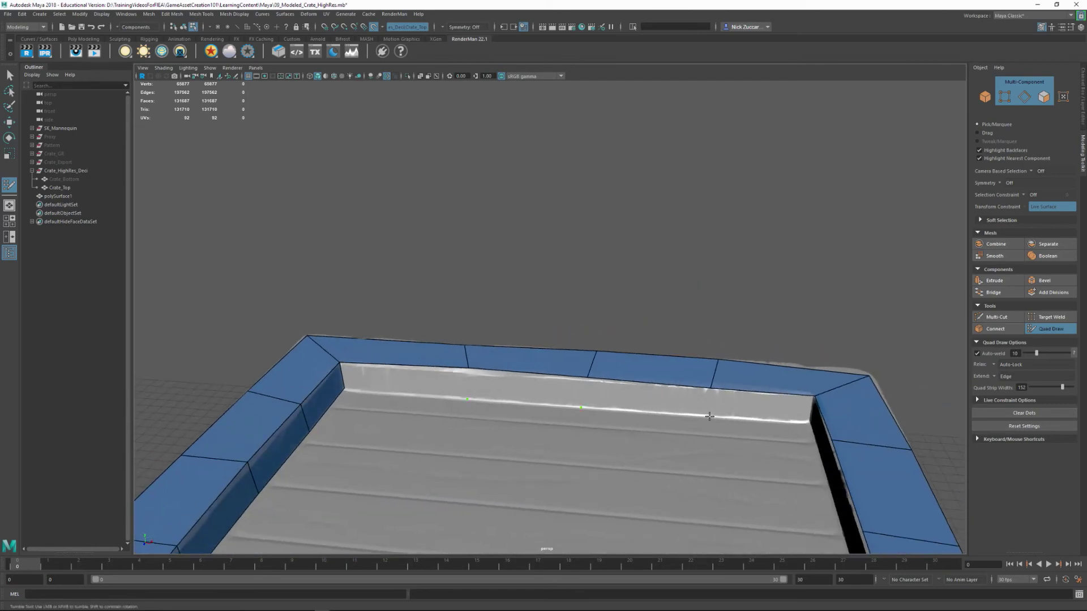
shift+click(775, 408)
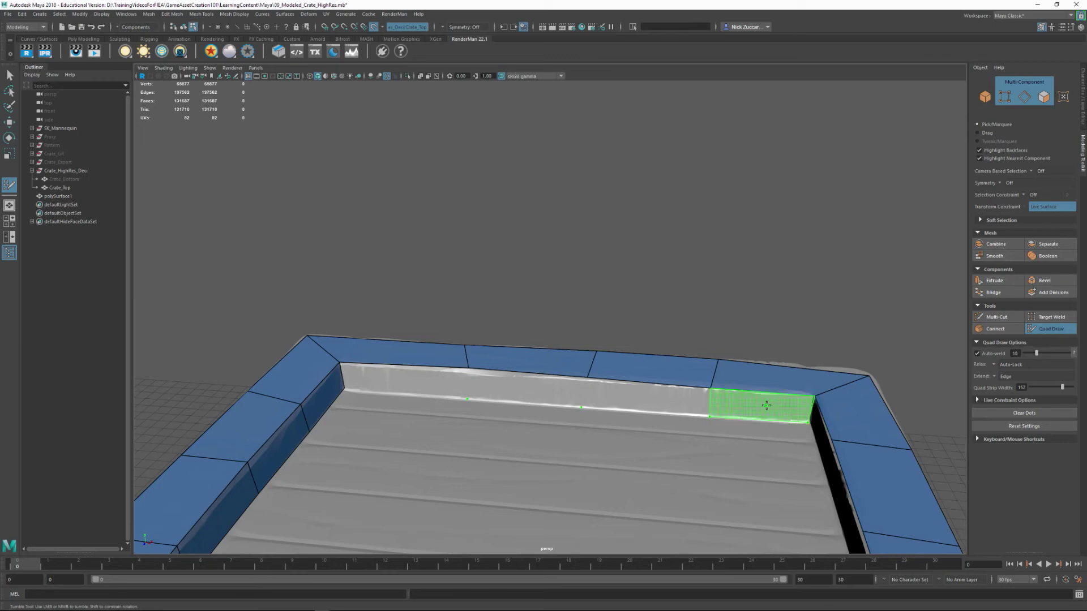
shift+click(586, 399)
shift+click(526, 390)
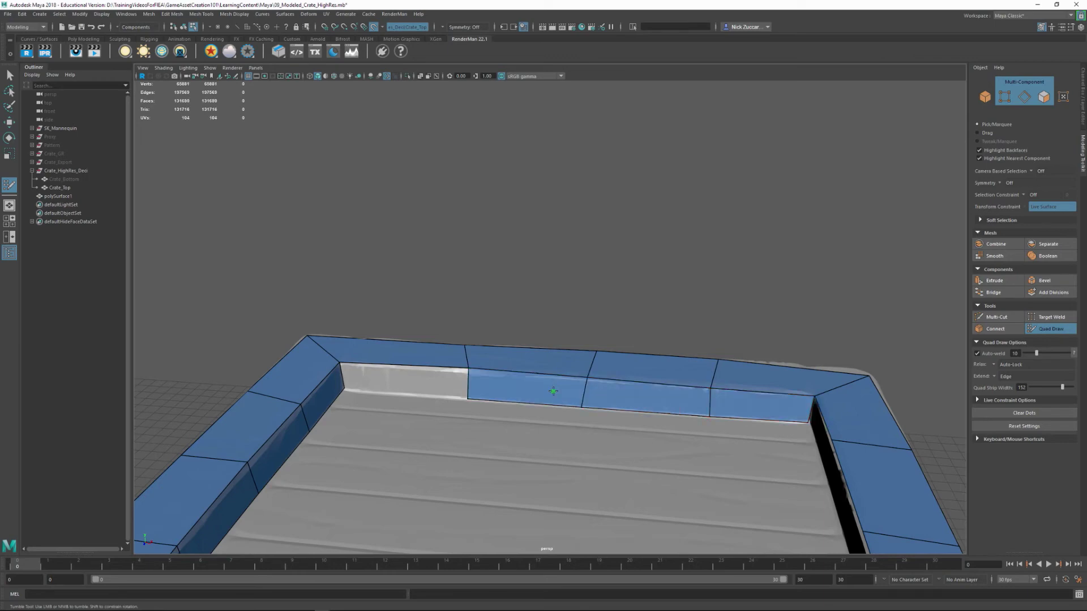
shift+click(432, 380)
Fill the third inner wall with five quads between the frame's inner edge and the floor line, up to its far corner.
alt+middle_drag(510, 436, 625, 412)
alt+drag(625, 413, 519, 407)
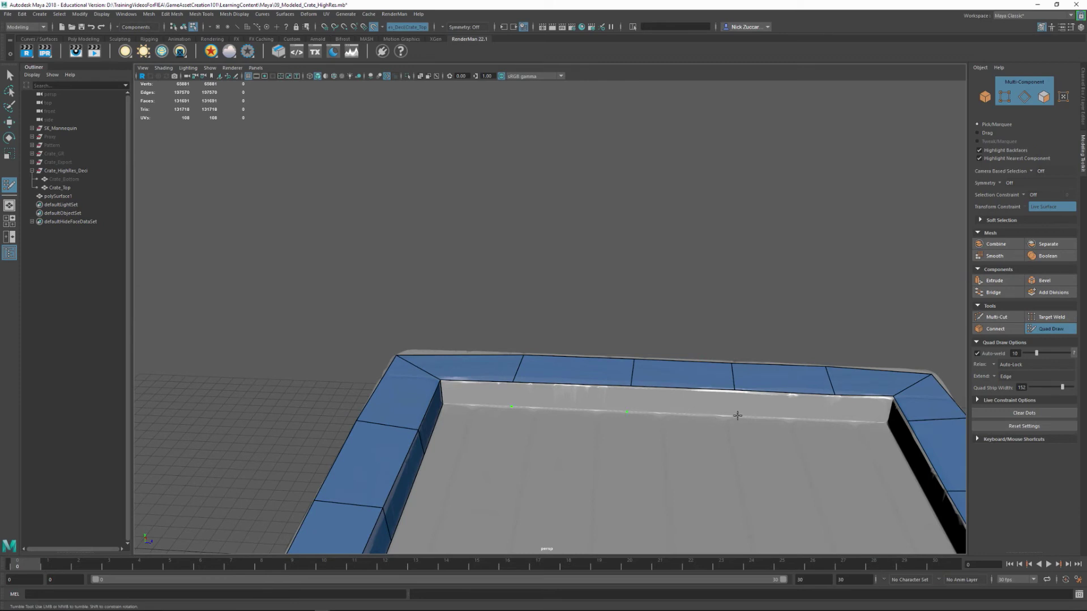
alt+drag(499, 411, 516, 412)
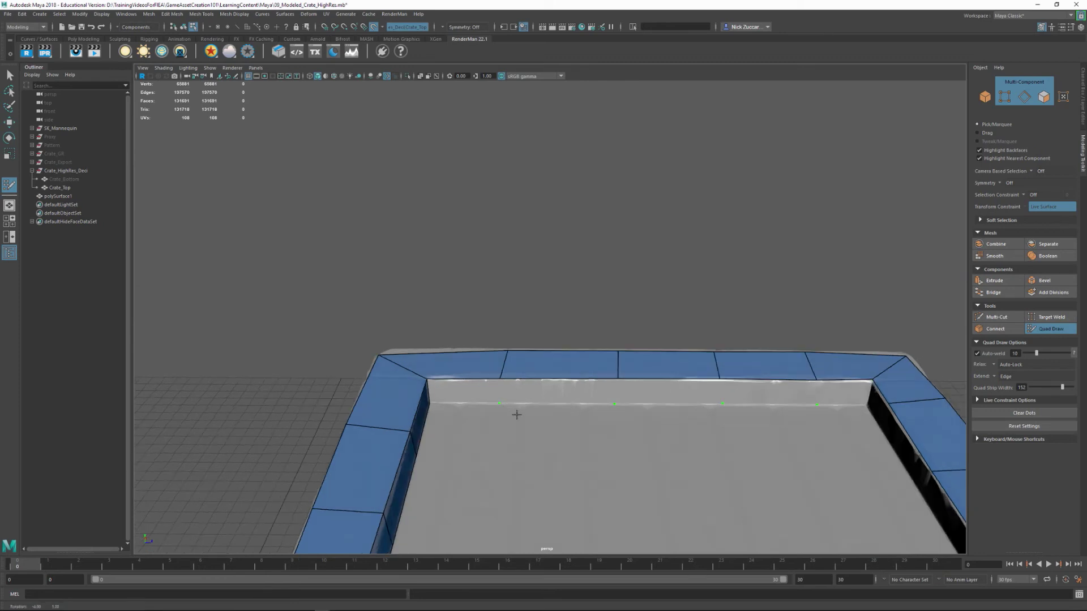
shift+click(482, 394)
shift+click(561, 392)
shift+click(674, 391)
shift+click(768, 392)
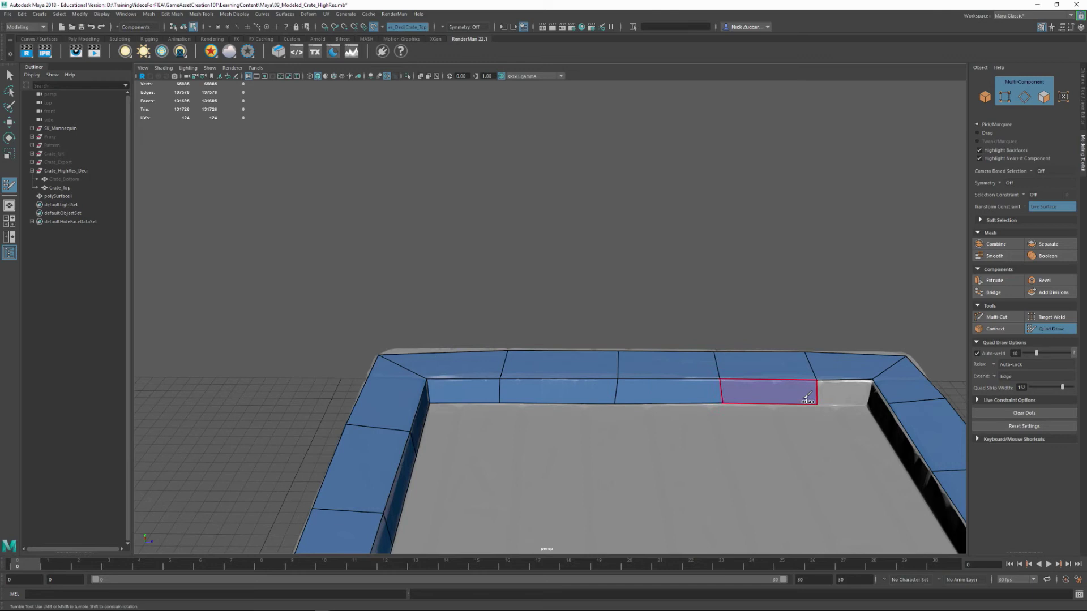
mouse_move(768, 396)
alt+mouse_down()
mouse_move(837, 412)
mouse_move(711, 290)
alt+mouse_up()
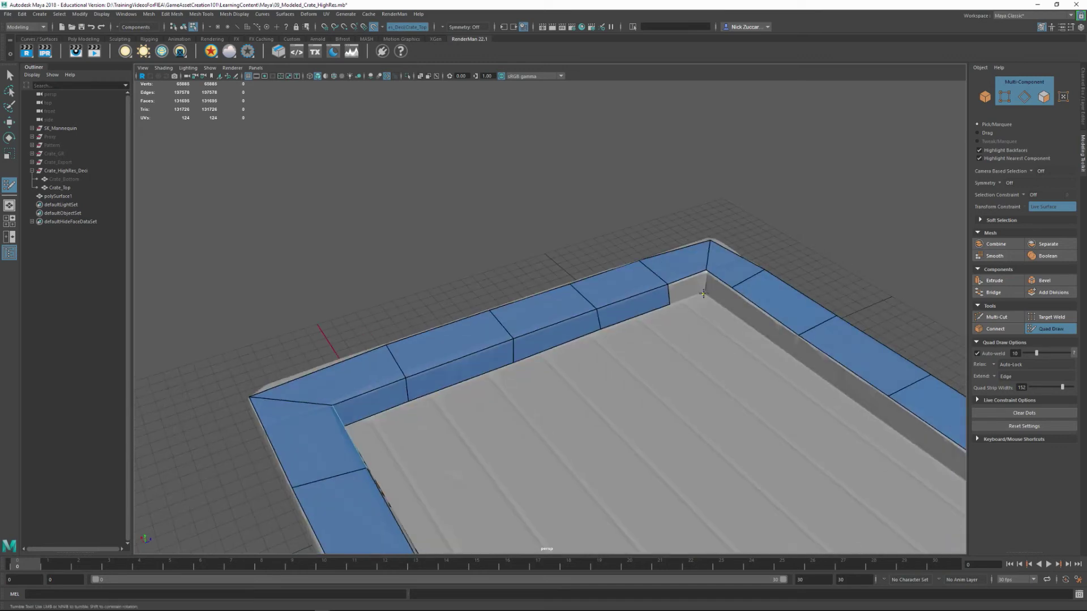
shift+click(701, 292)
Fill the fourth inner wall with five quads and close the gap left on the first wall beside the adjoining corner.
alt+drag(711, 339, 526, 362)
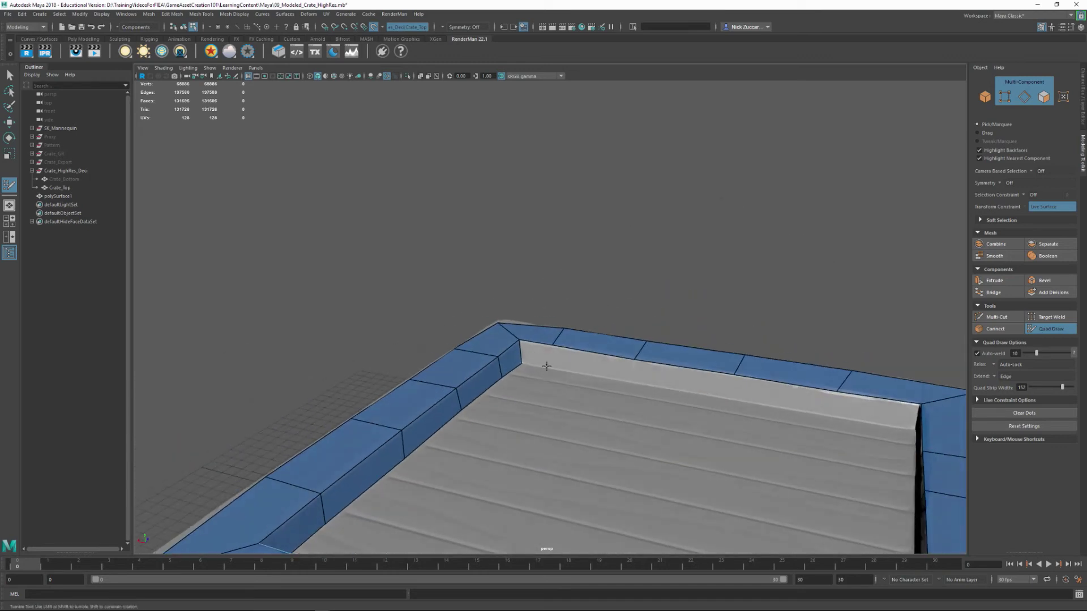
shift+click(540, 357)
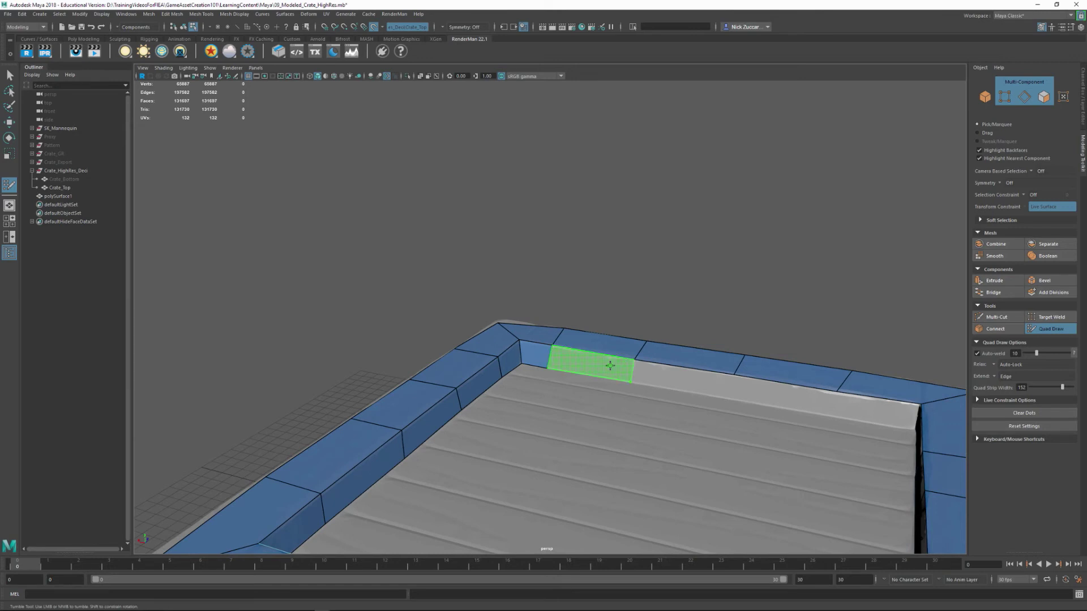
shift+click(627, 380)
shift+click(733, 402)
mouse_move(732, 402)
alt+mouse_down()
mouse_move(788, 412)
mouse_move(638, 364)
alt+mouse_up()
shift+click(571, 345)
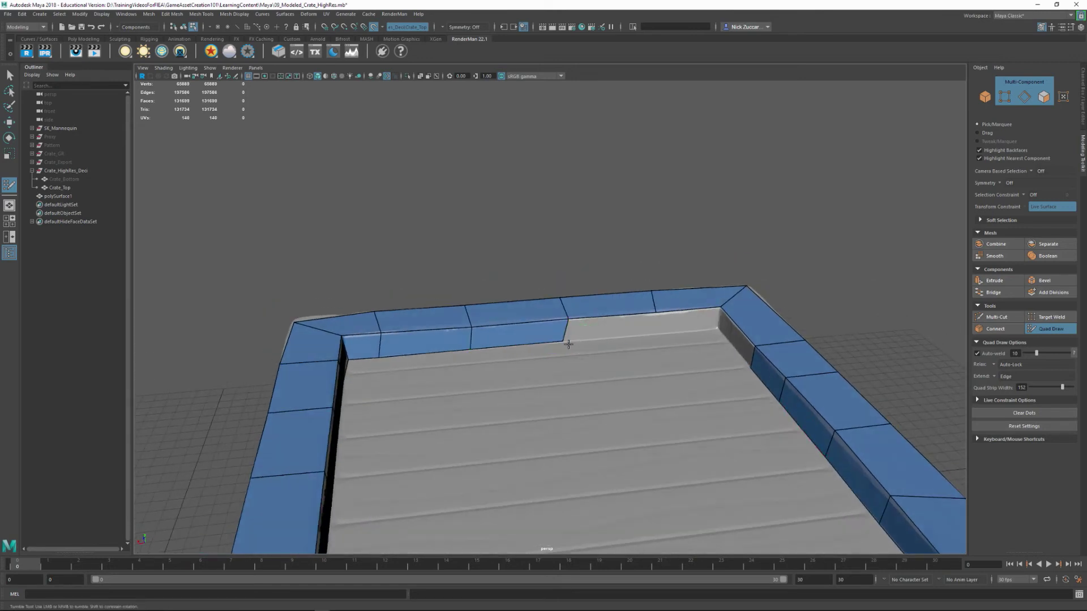
shift+click(707, 326)
shift+click(614, 329)
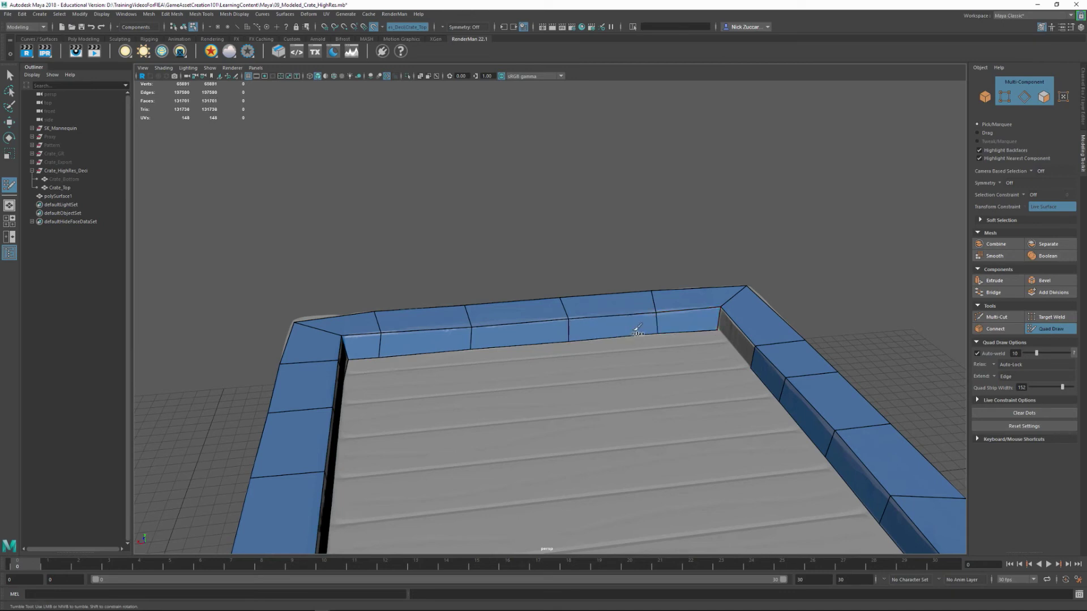
shift+click(736, 339)
Fill a strip of four quads on the floor along one inner wall, starting with the two corner quads.
alt+drag(712, 397, 525, 305)
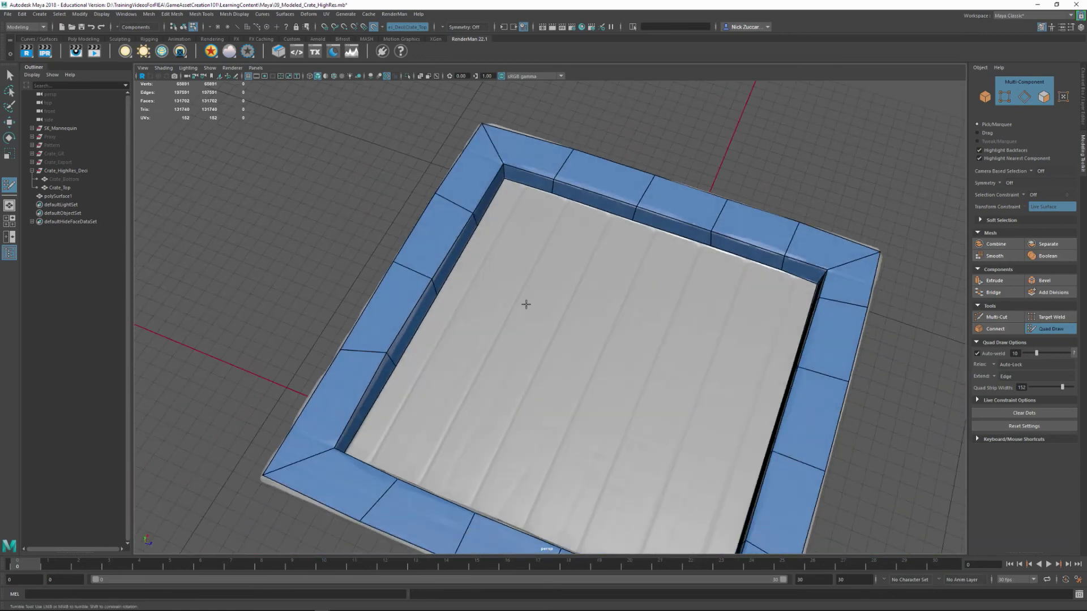
shift+click(510, 208)
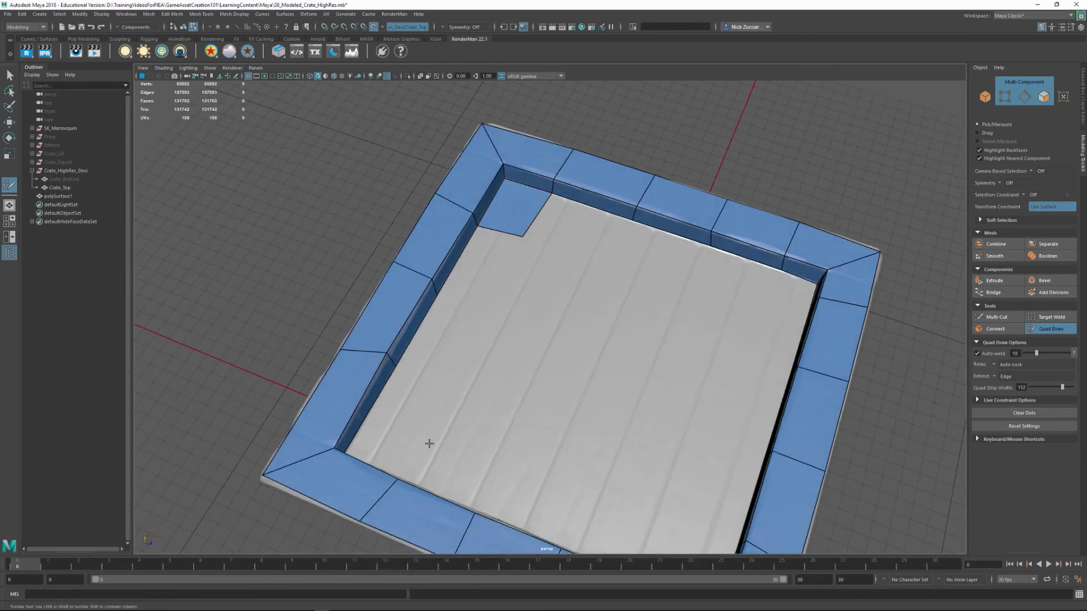
mouse_move(399, 419)
alt+mouse_down()
mouse_move(413, 432)
mouse_move(405, 407)
alt+mouse_up()
shift+click(535, 323)
mouse_move(534, 322)
alt+mouse_down()
mouse_move(583, 364)
mouse_move(629, 335)
alt+mouse_up()
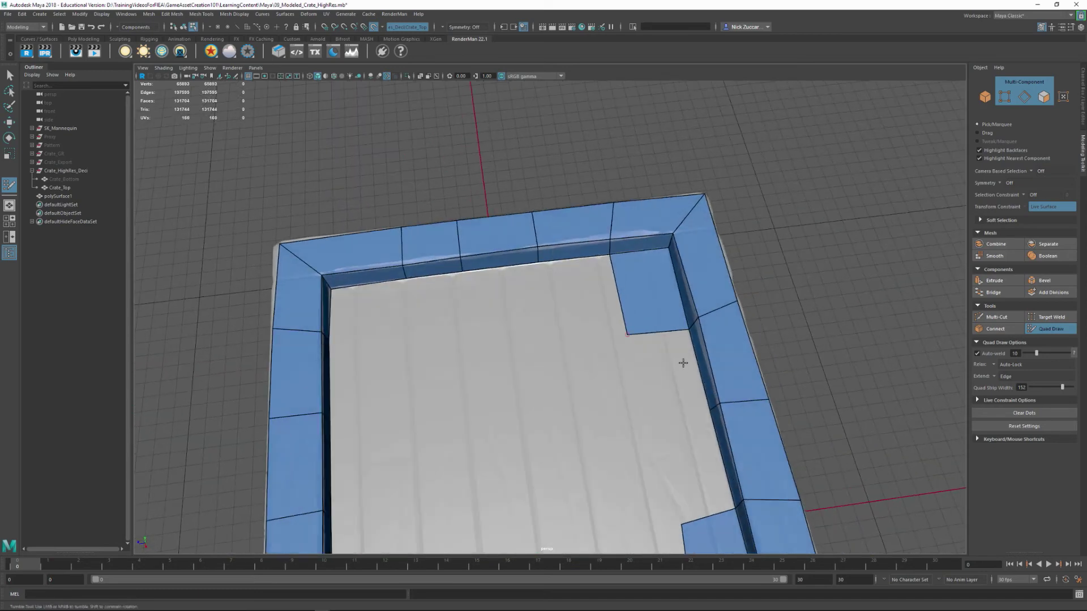
alt+drag(683, 363, 629, 385)
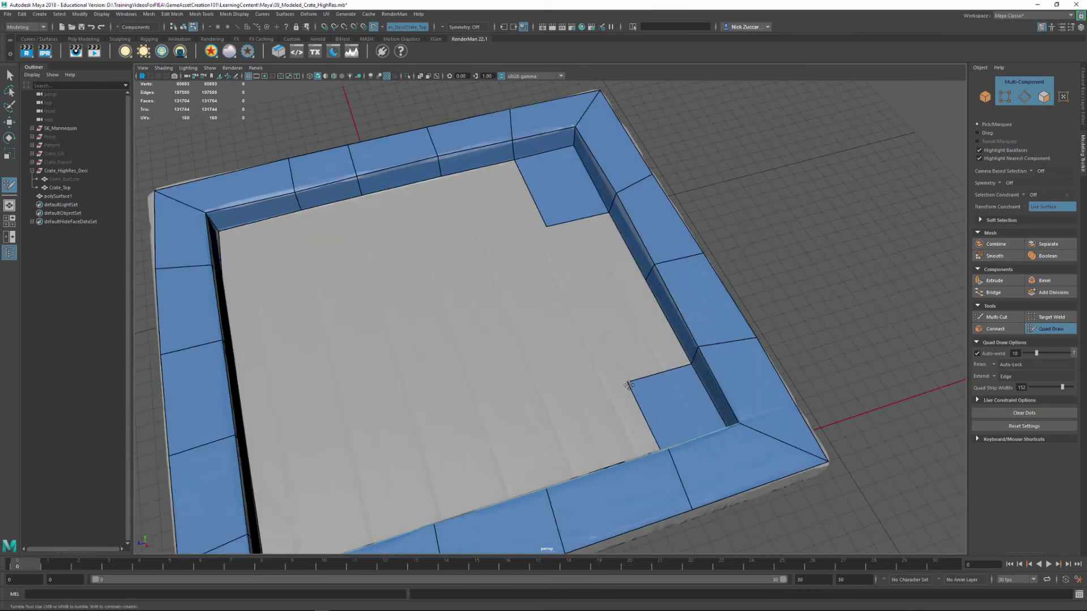
shift+click(637, 315)
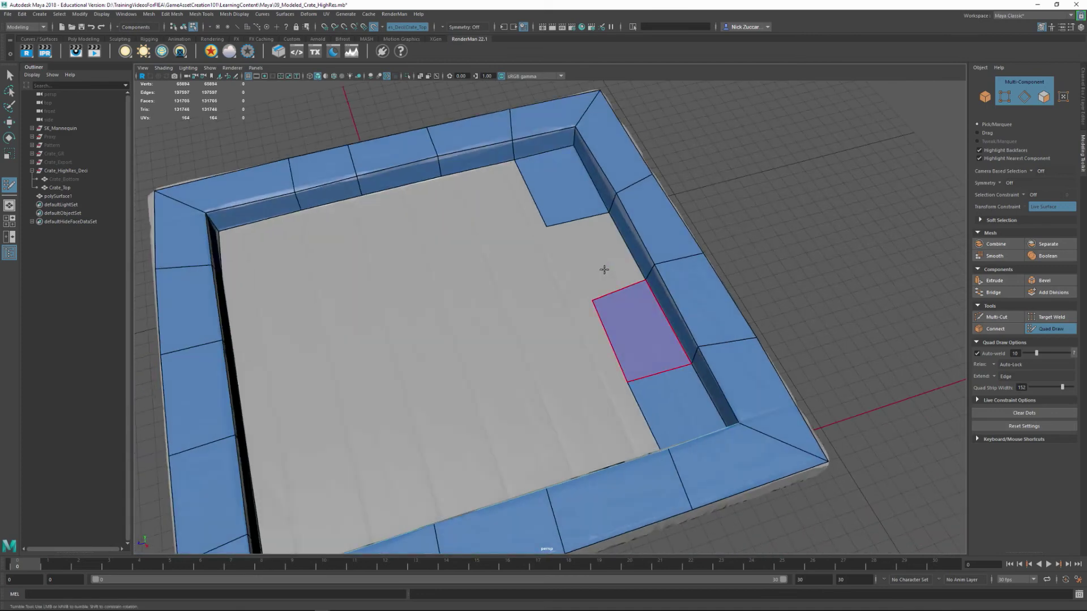
shift+click(594, 240)
alt+drag(610, 290, 616, 317)
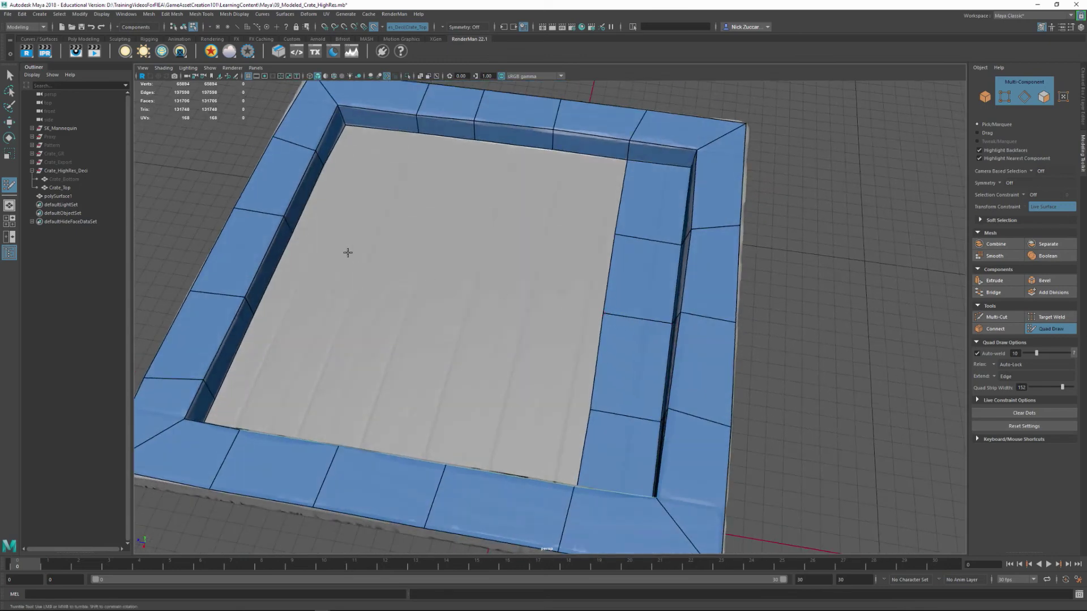
Add quads in the two remaining floor corners and join one to the existing strip with three quads along the side wall.
shift+click(375, 154)
mouse_move(463, 226)
alt+mouse_down()
mouse_move(431, 228)
mouse_move(460, 155)
alt+mouse_up()
shift+click(450, 121)
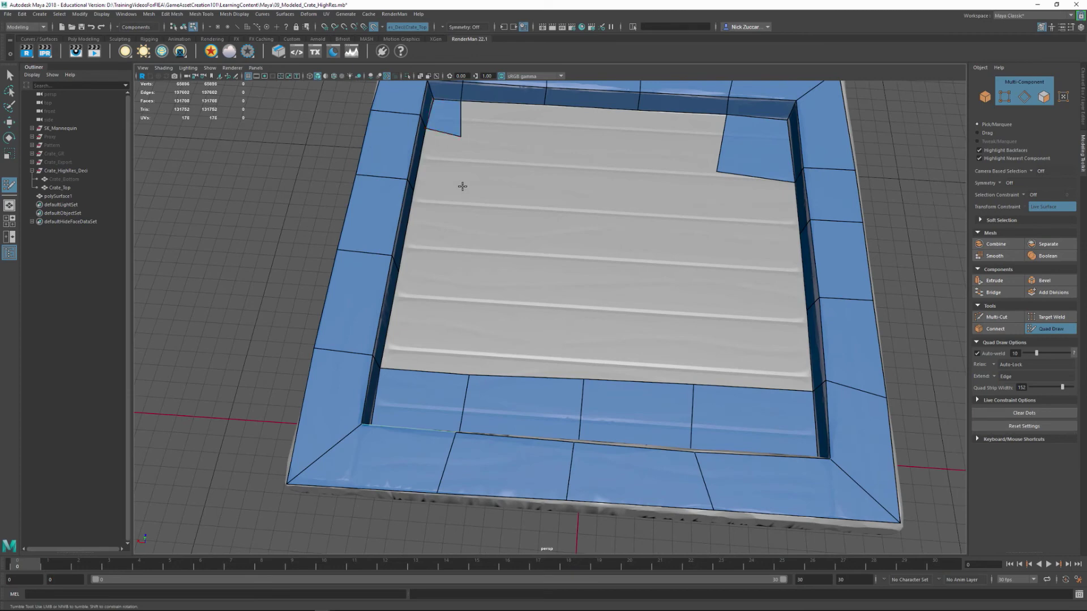
shift+click(440, 164)
shift+click(453, 264)
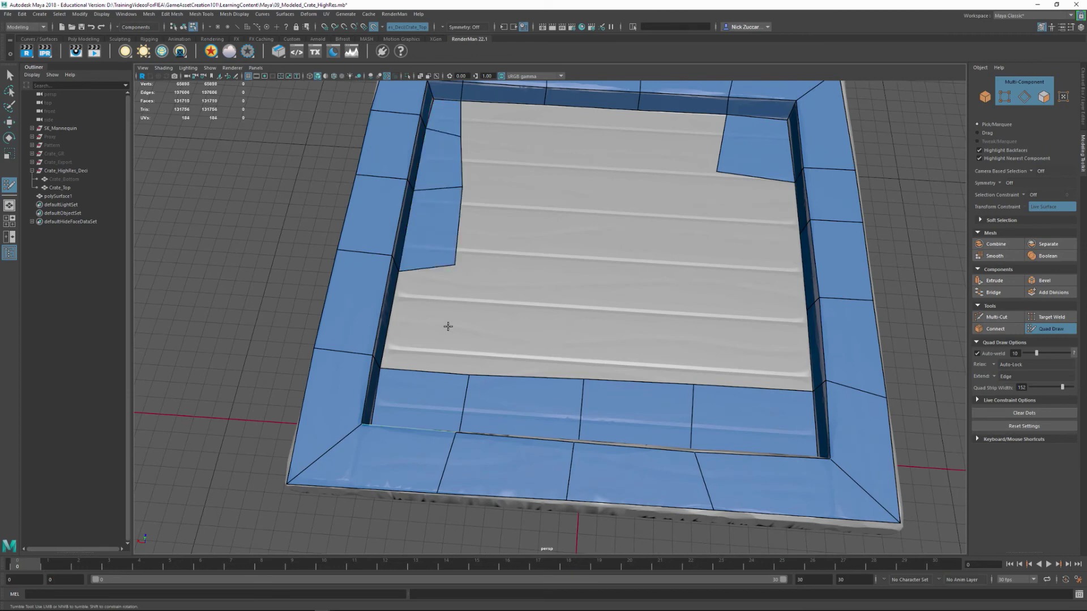
shift+click(444, 330)
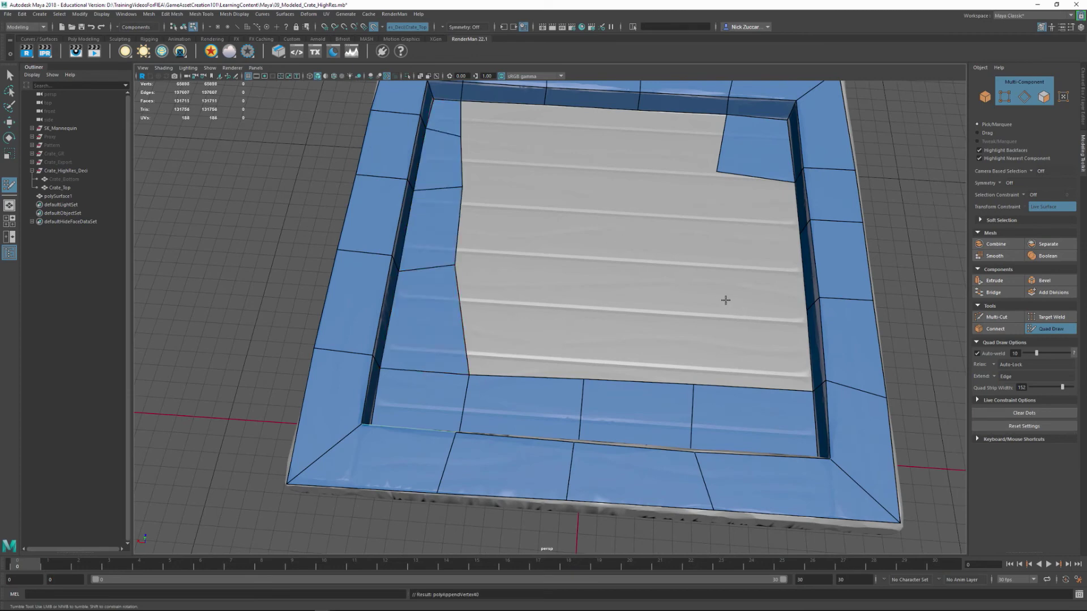
Fill the floor strip along the opposite side wall with three quads.
shift+click(765, 328)
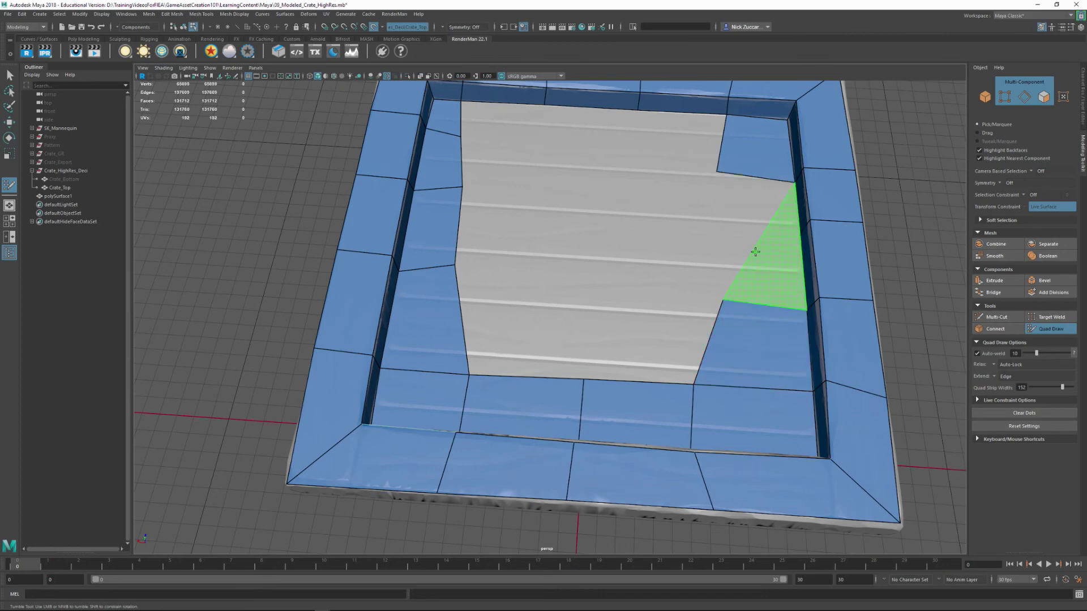
shift+click(762, 256)
shift+click(754, 267)
Insert an edge loop crossing the near frame side, its inner wall and the adjoining floor strip, close to the middle division.
alt+middle_drag(627, 332, 681, 373)
alt+right_drag(680, 372, 608, 320)
alt+drag(609, 320, 630, 339)
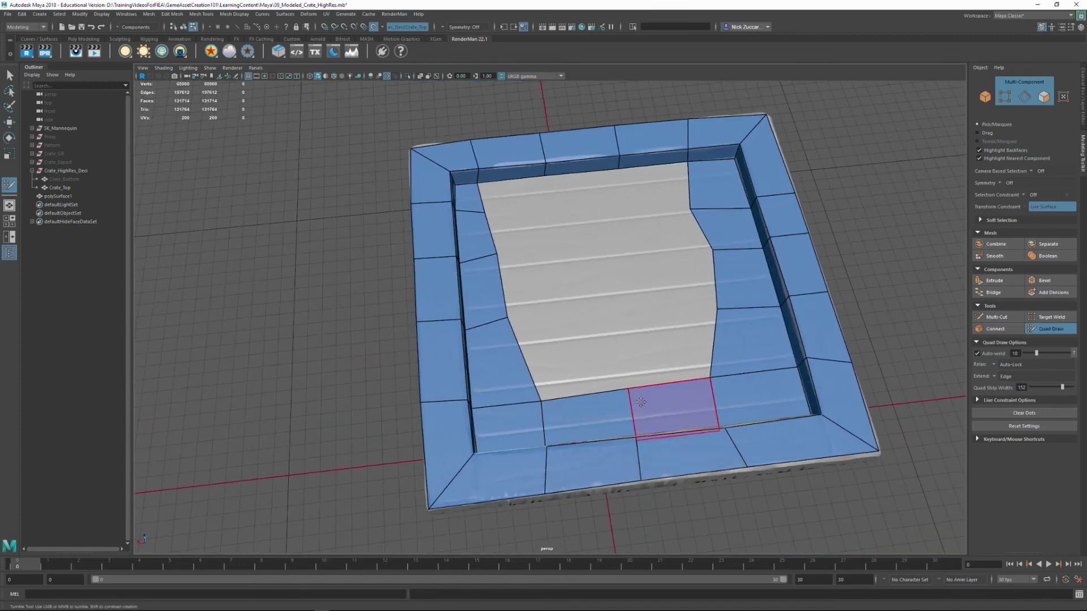
ctrl+click(606, 432)
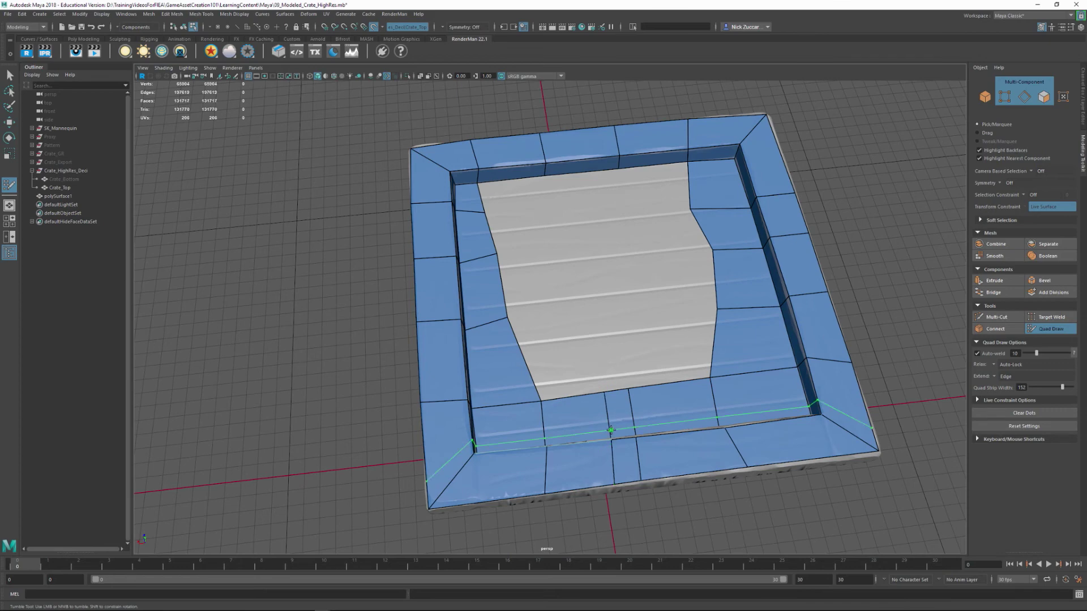
Fill a column of four quads across the open floor from the near strip to the far wall, beside the side strip.
click(589, 313)
shift+click(558, 337)
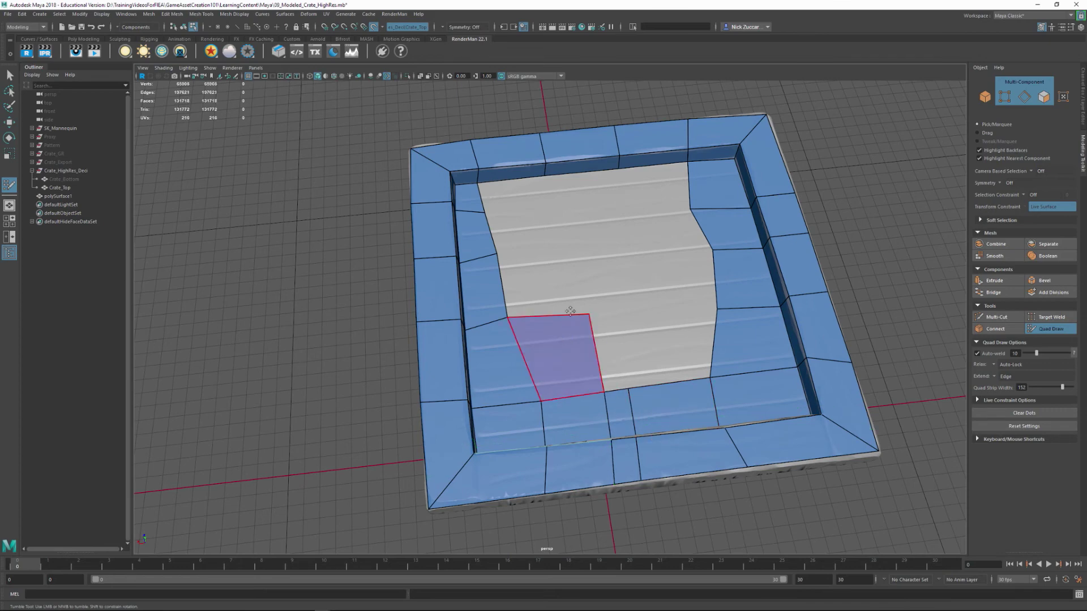
click(576, 253)
shift+click(546, 271)
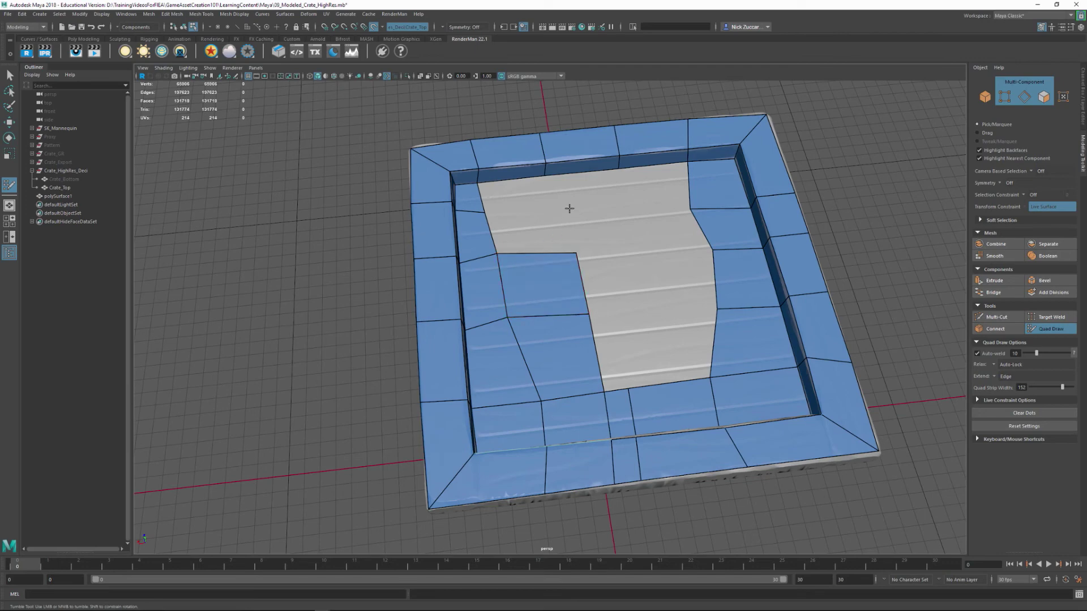
shift+click(531, 227)
shift+click(521, 190)
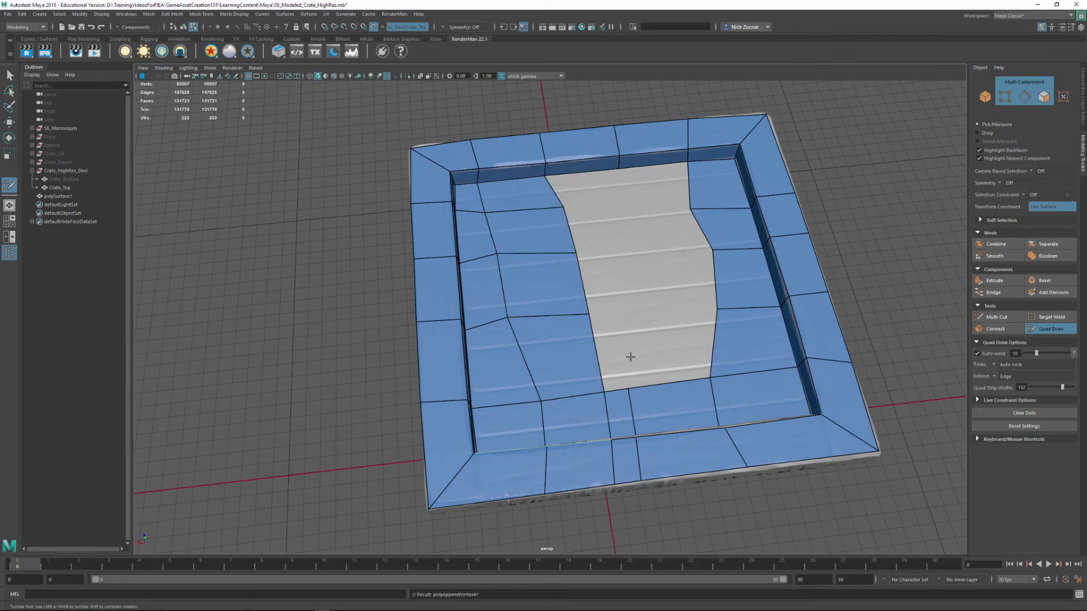
Fill a second column of four narrow quads across the open floor, from the near strip to the far wall.
click(619, 307)
shift+click(617, 348)
shift+click(609, 253)
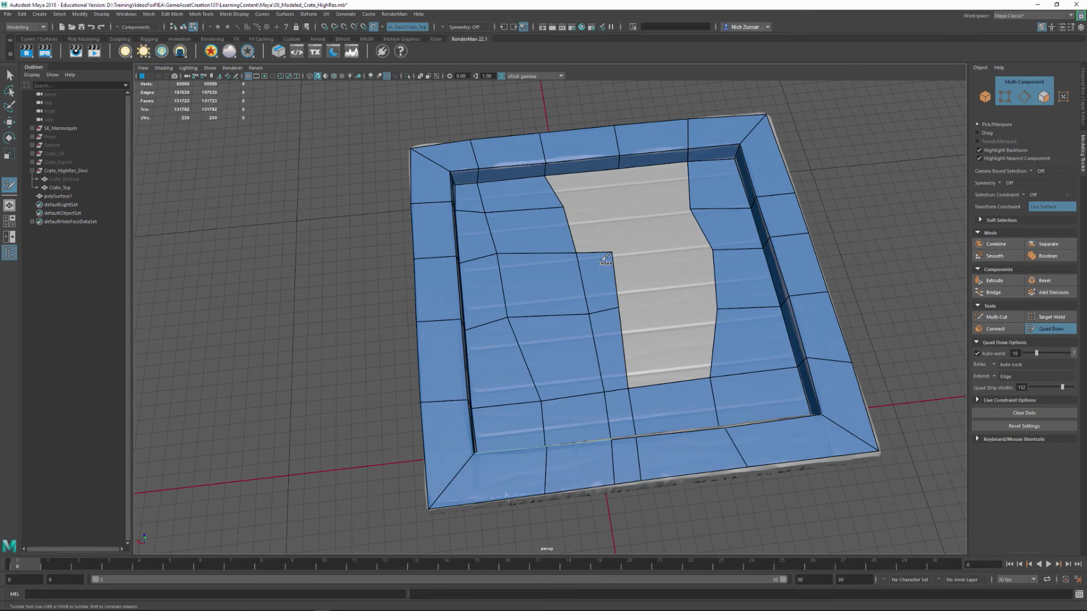
shift+click(599, 210)
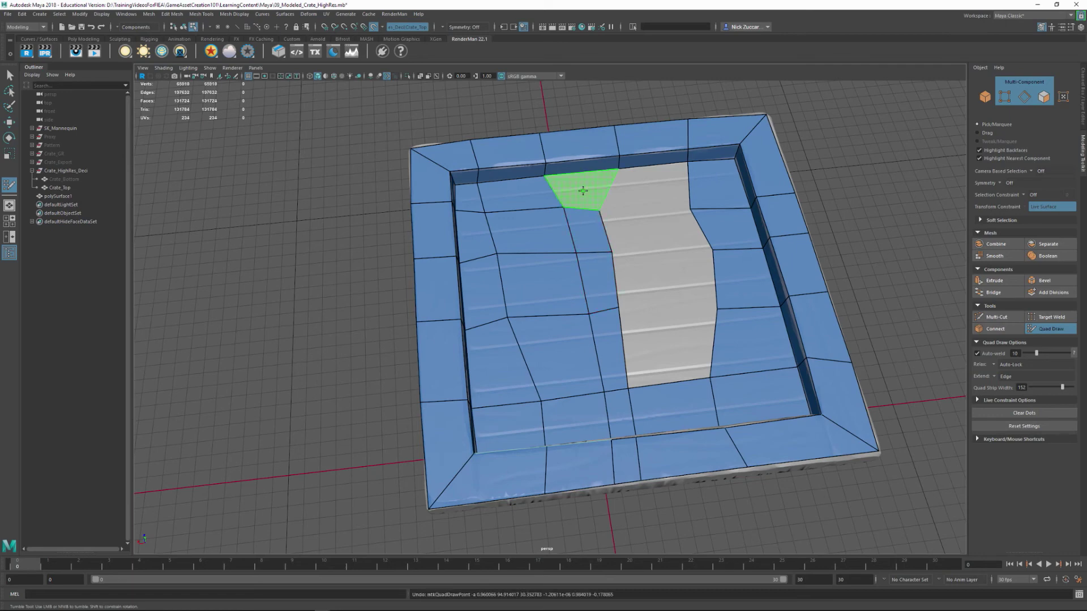
shift+click(592, 189)
Close the remaining floor gap with a column of four quads joining both filled sides.
shift+click(645, 192)
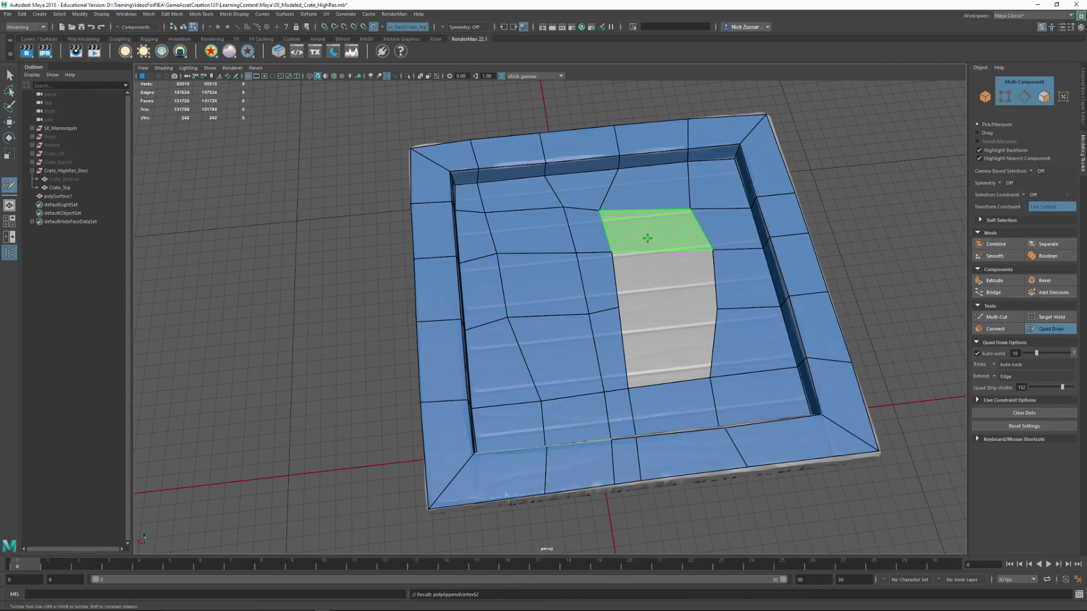
shift+click(647, 239)
shift+click(659, 282)
shift+click(673, 344)
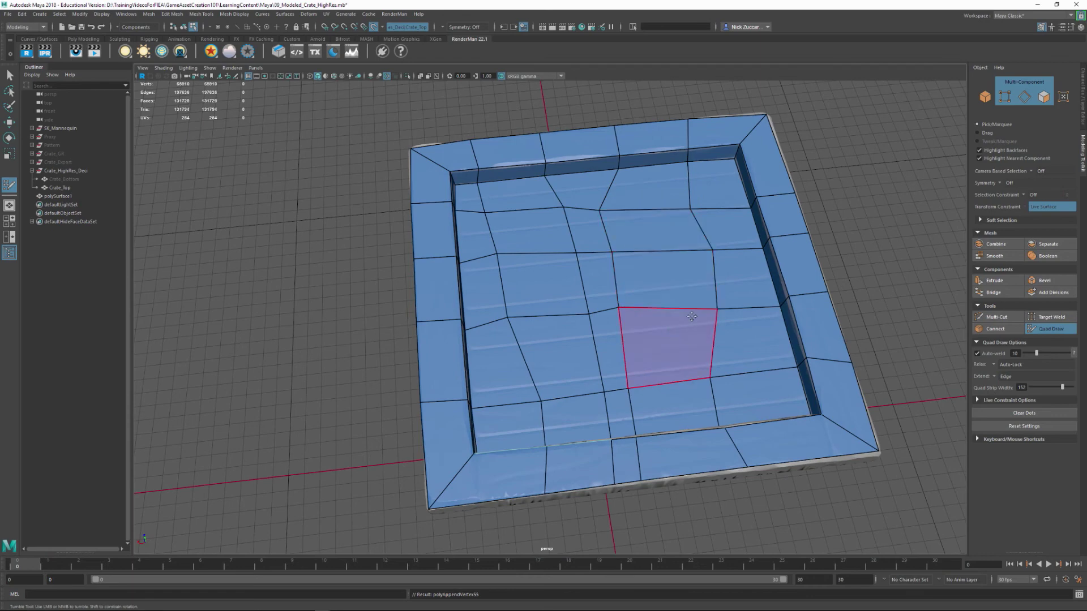
Undo the relax that pulls the floor vertices off the side wall, and relax the interior floor vertices again.
mouse_move(719, 309)
shift+mouse_down()
mouse_move(715, 277)
mouse_move(736, 229)
shift+mouse_up()
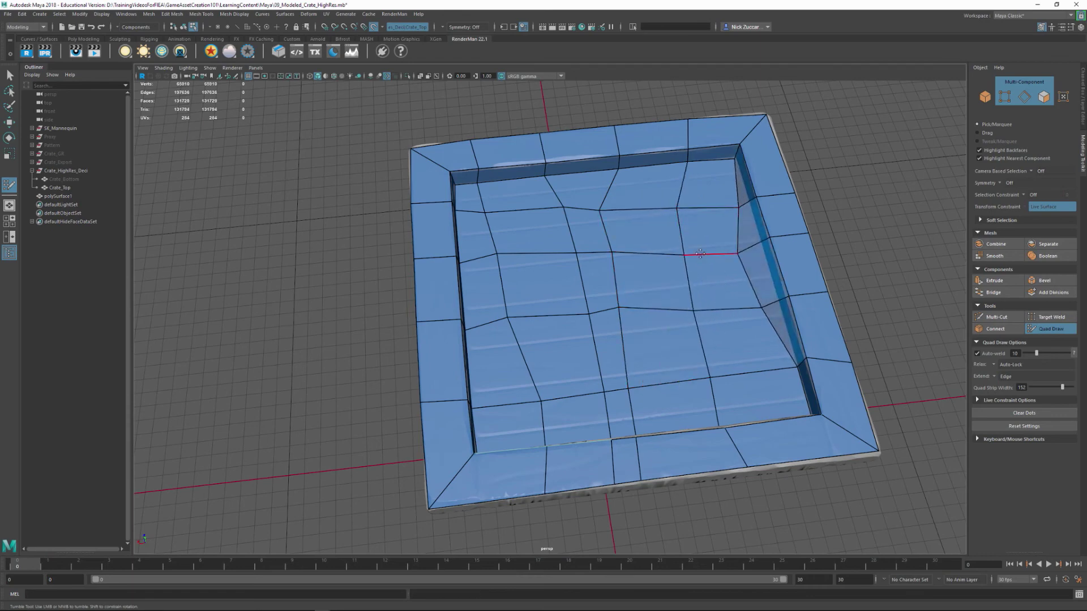
key(ctrl+z)
mouse_move(719, 310)
shift+mouse_down()
mouse_move(712, 243)
mouse_move(692, 211)
mouse_move(615, 210)
mouse_move(610, 294)
mouse_move(572, 327)
mouse_move(512, 262)
mouse_move(537, 250)
mouse_move(498, 237)
mouse_move(506, 371)
mouse_move(634, 390)
mouse_move(622, 427)
mouse_move(656, 270)
shift+mouse_up()
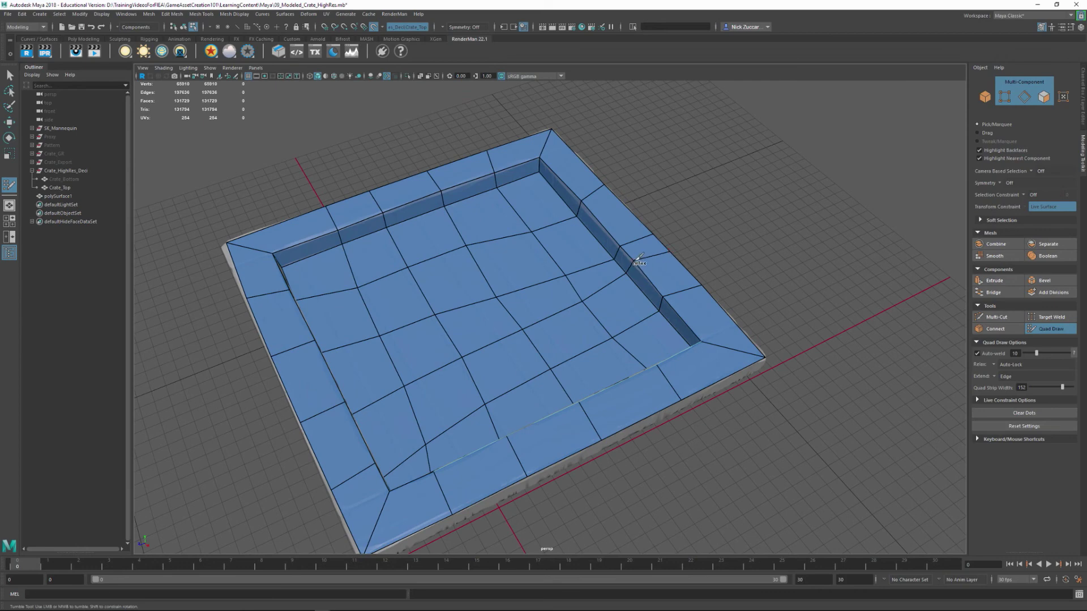
Reposition the division vertices along the side frame and inner wall base, and relax the adjoining floor quads.
mouse_move(625, 249)
mouse_down()
mouse_move(612, 232)
mouse_move(643, 221)
mouse_up()
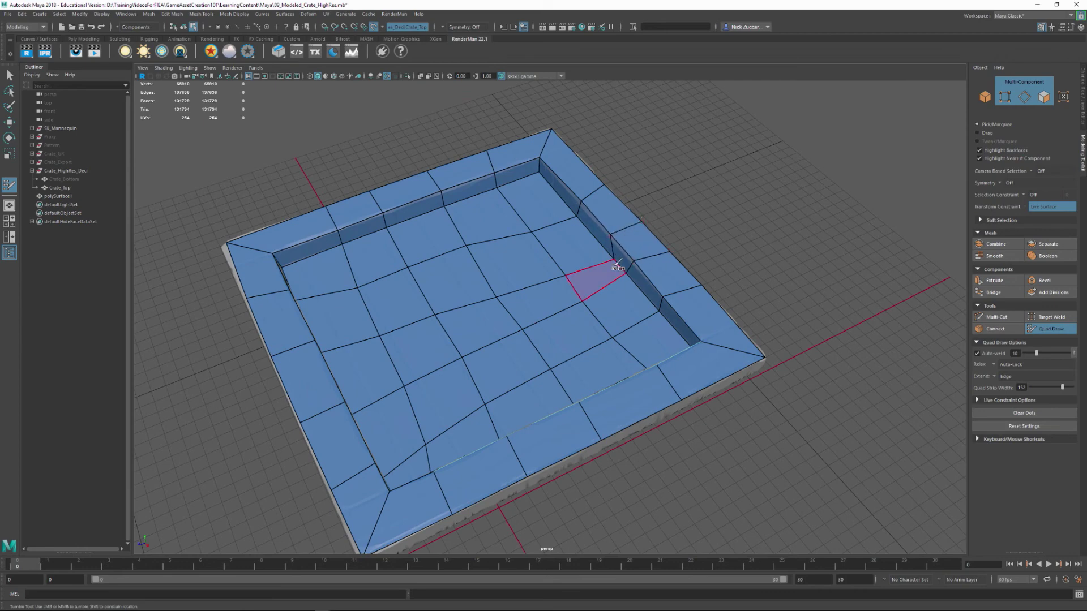
drag(625, 275, 635, 284)
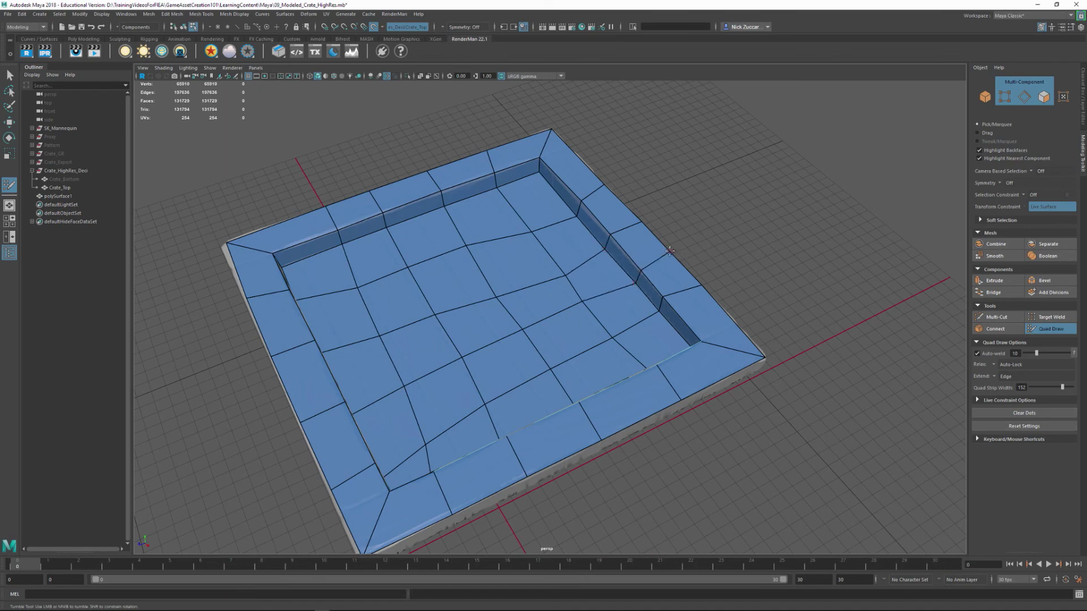
mouse_move(625, 309)
shift+mouse_down()
mouse_move(594, 283)
mouse_move(430, 266)
mouse_move(450, 396)
mouse_move(639, 364)
mouse_move(517, 396)
mouse_move(546, 433)
shift+mouse_up()
Examine the quad flow over the crate top's frame, inner walls and floor from several angles.
alt+right_drag(589, 413, 541, 389)
alt+drag(542, 389, 498, 375)
alt+right_drag(498, 374, 582, 400)
alt+middle_drag(582, 400, 585, 406)
alt+drag(585, 405, 557, 377)
alt+middle_drag(557, 377, 578, 383)
mouse_move(578, 384)
alt+mouse_down()
mouse_move(670, 345)
mouse_move(633, 396)
mouse_move(612, 386)
alt+mouse_up()
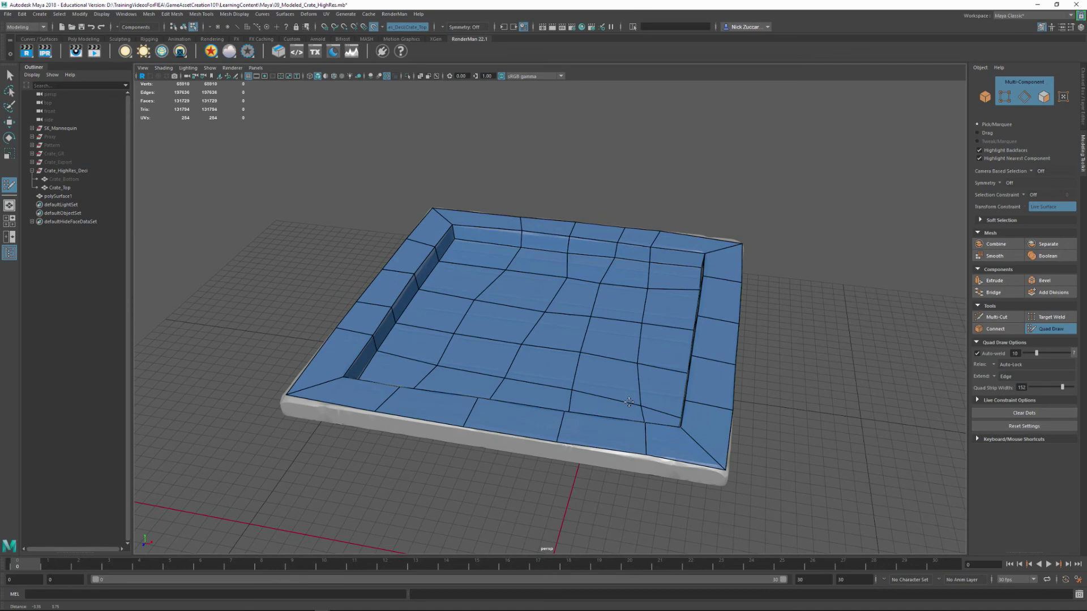
alt+drag(629, 402, 644, 403)
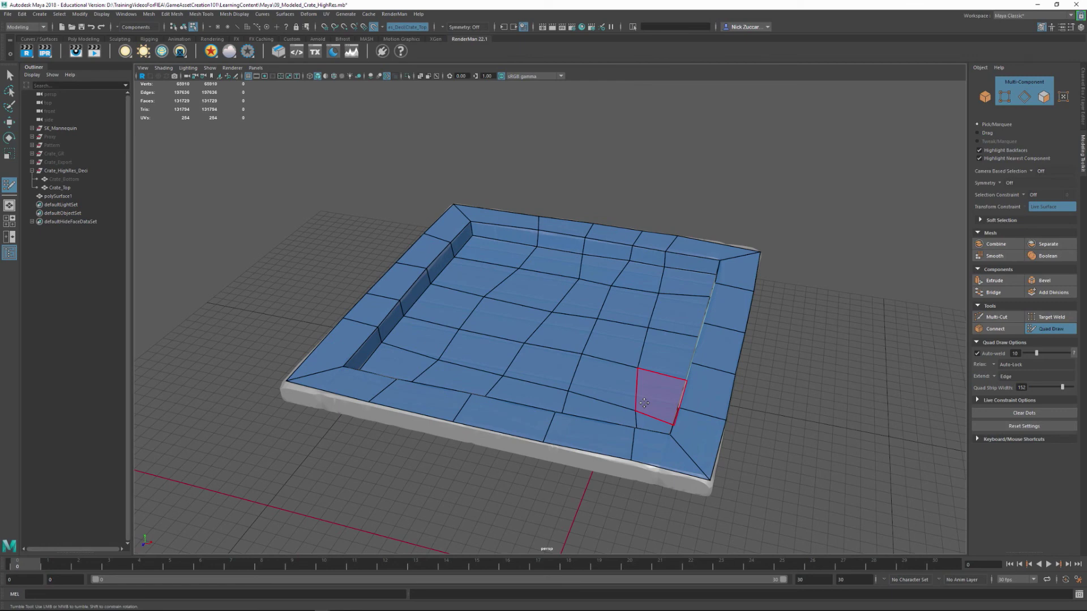
alt+drag(634, 305, 688, 310)
alt+right_drag(688, 310, 695, 307)
alt+drag(695, 306, 620, 245)
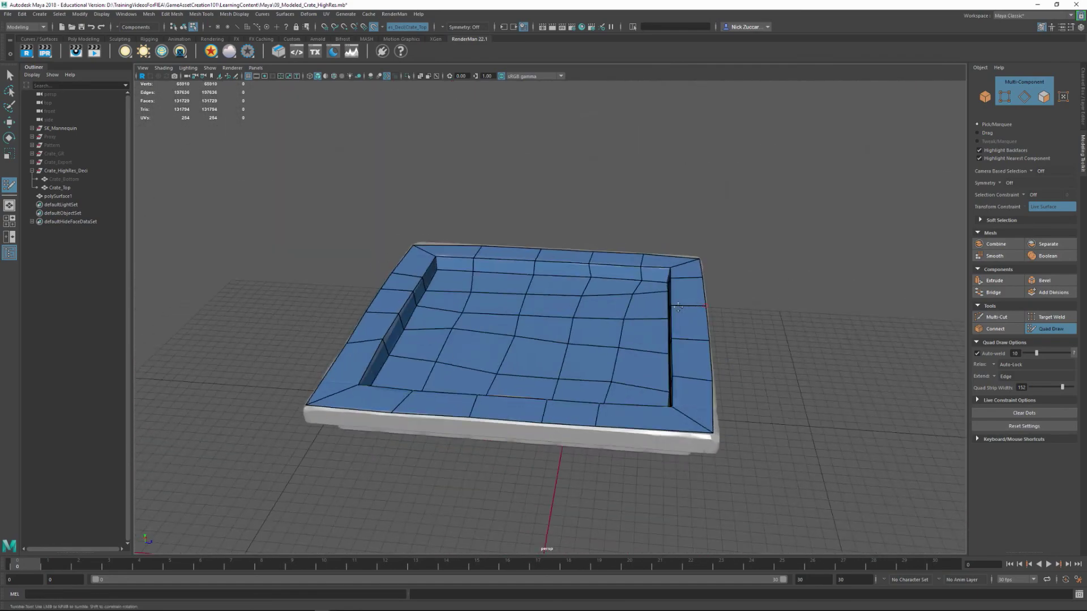
alt+drag(573, 280, 523, 261)
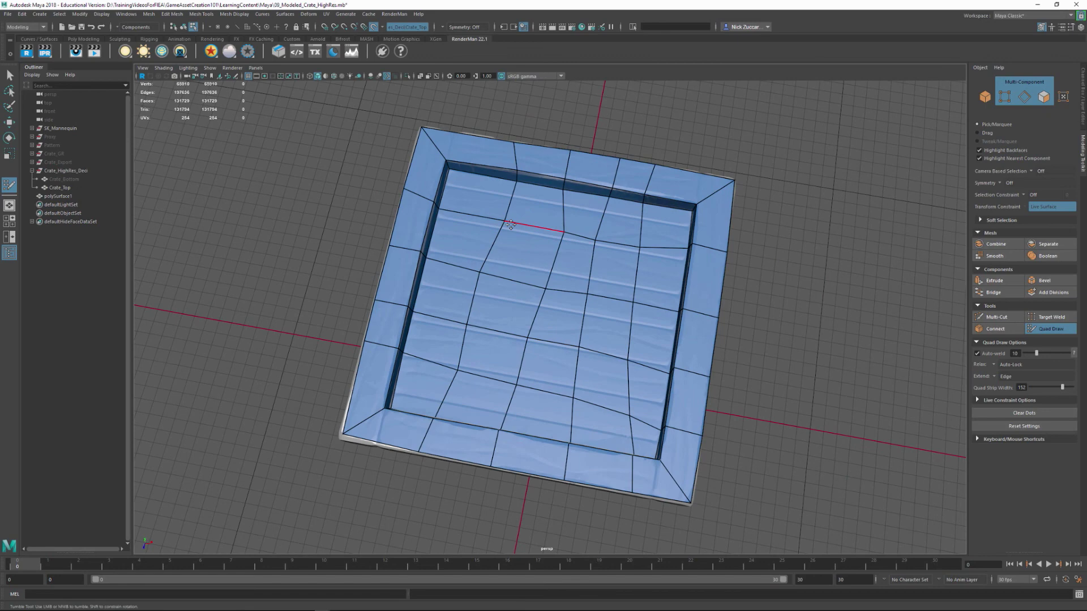
Relax the floor vertices once more to even out the quad spacing, and check the mesh from the side.
mouse_move(494, 300)
shift+mouse_down()
mouse_move(512, 345)
mouse_move(543, 310)
mouse_move(643, 256)
mouse_move(641, 375)
mouse_move(641, 358)
mouse_move(419, 249)
shift+mouse_up()
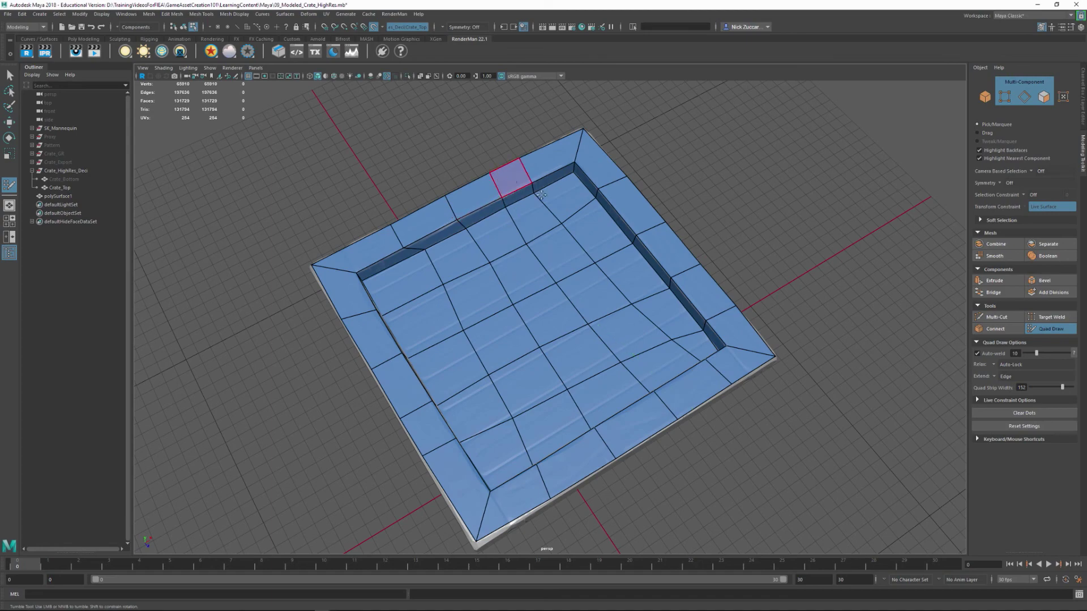
mouse_move(501, 178)
alt+mouse_down()
mouse_move(473, 404)
mouse_move(459, 290)
mouse_move(472, 271)
mouse_move(643, 282)
mouse_move(735, 310)
alt+mouse_up()
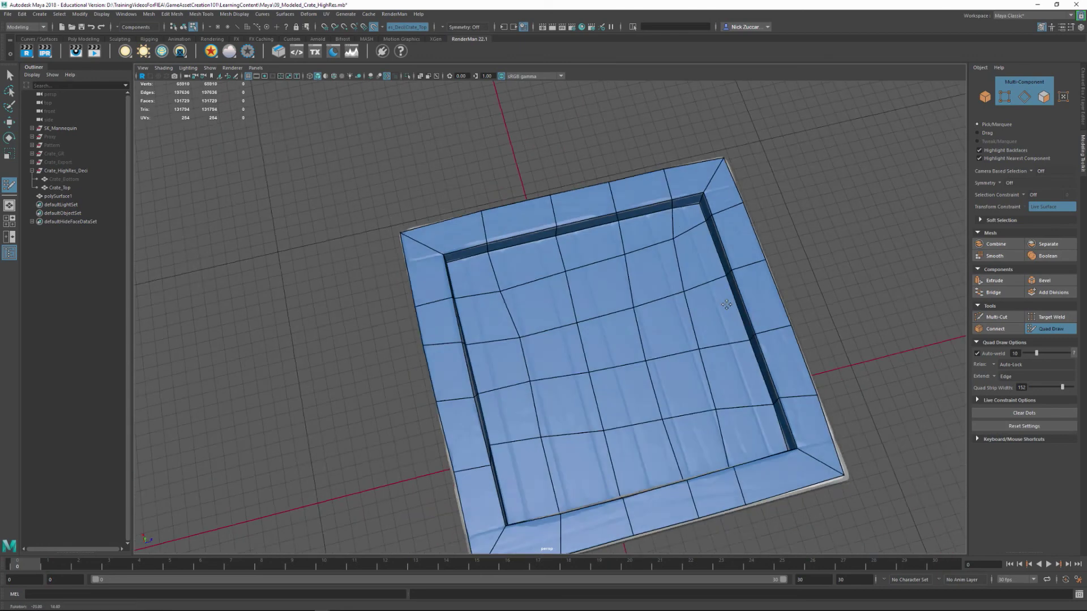
drag(681, 244, 730, 244)
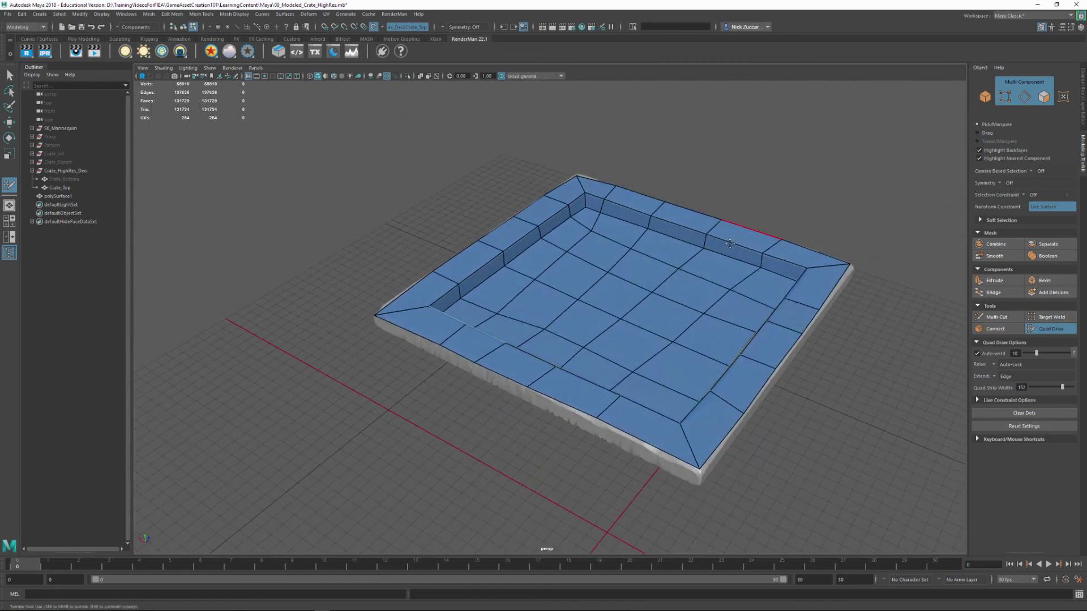
alt+middle_drag(666, 271, 528, 291)
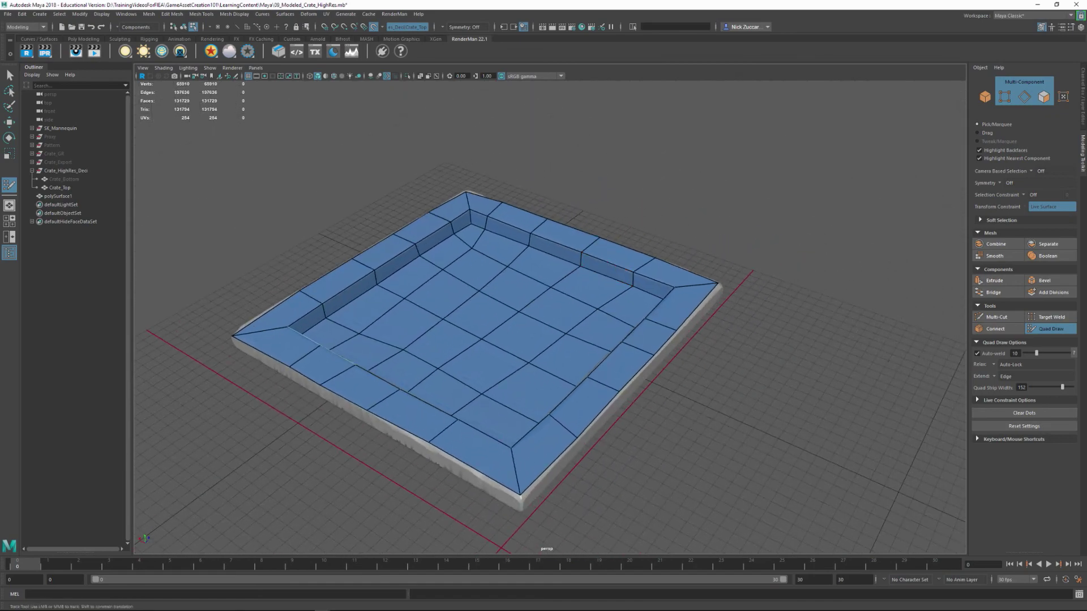